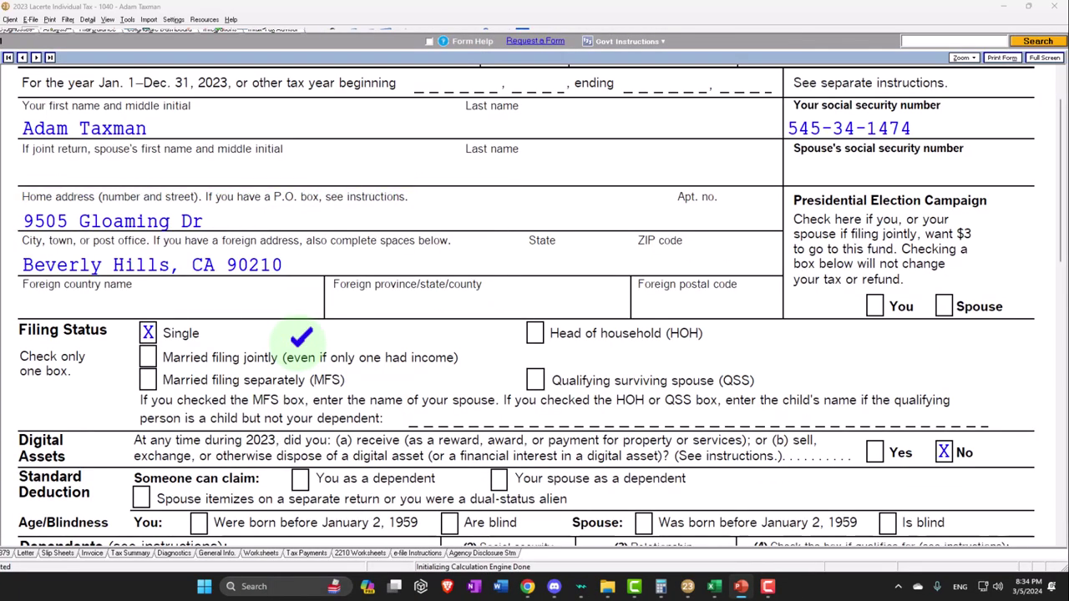
- Check the 1040's 100,000 wages and 86,150 taxable income, then switch to the Excel Tax Formula sheet
scroll(282, 327, "down", 2)
scroll(283, 327, "down", 2)
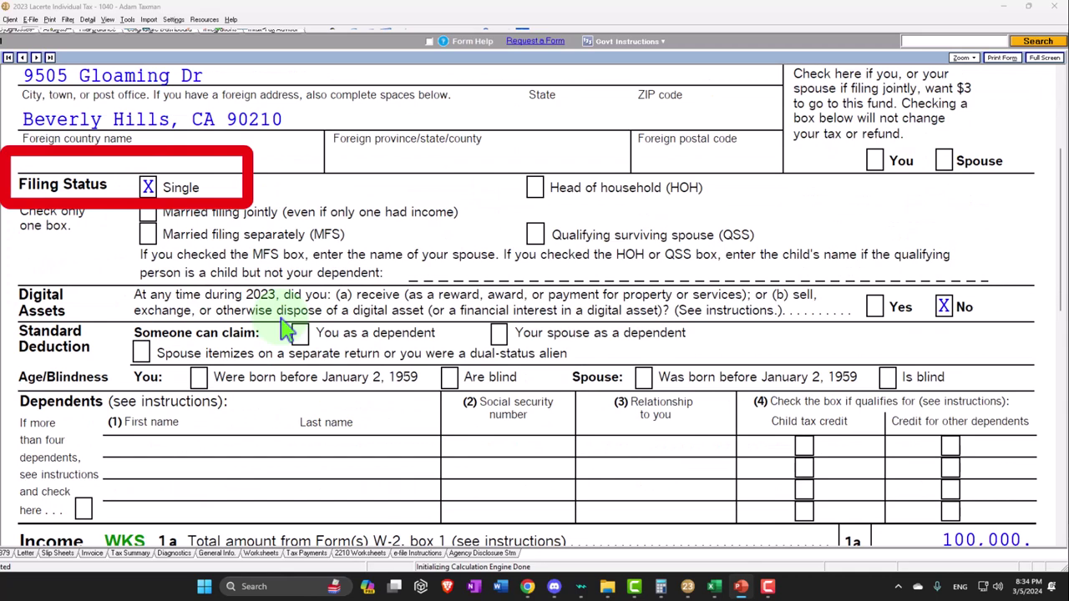
scroll(283, 327, "down", 2)
scroll(282, 328, "down", 4)
scroll(282, 327, "down", 2)
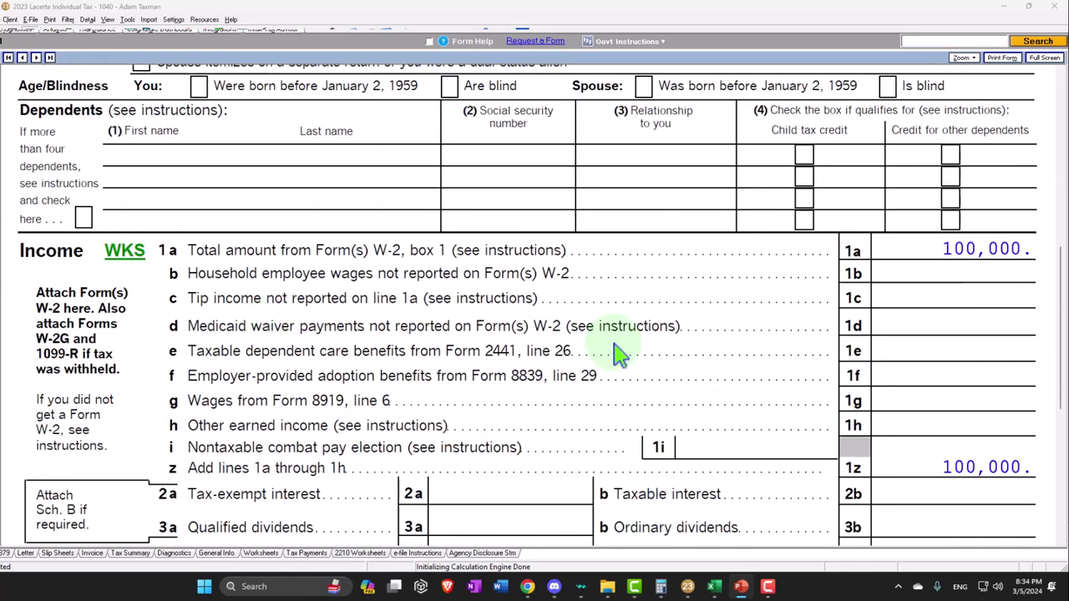
scroll(919, 242, "down", 4)
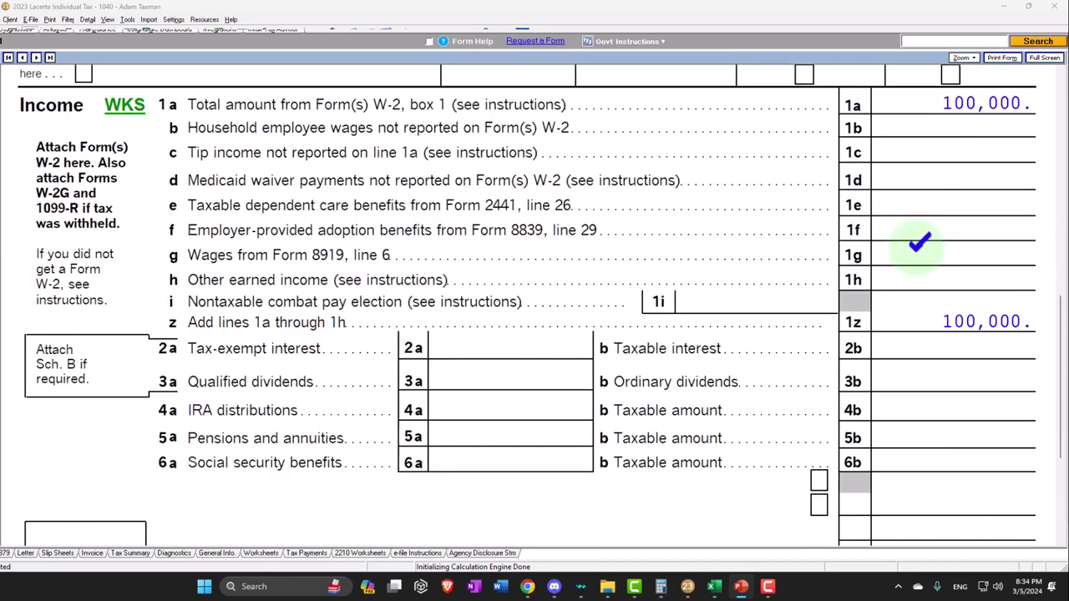
scroll(918, 243, "down", 2)
scroll(918, 242, "down", 2)
scroll(918, 251, "down", 2)
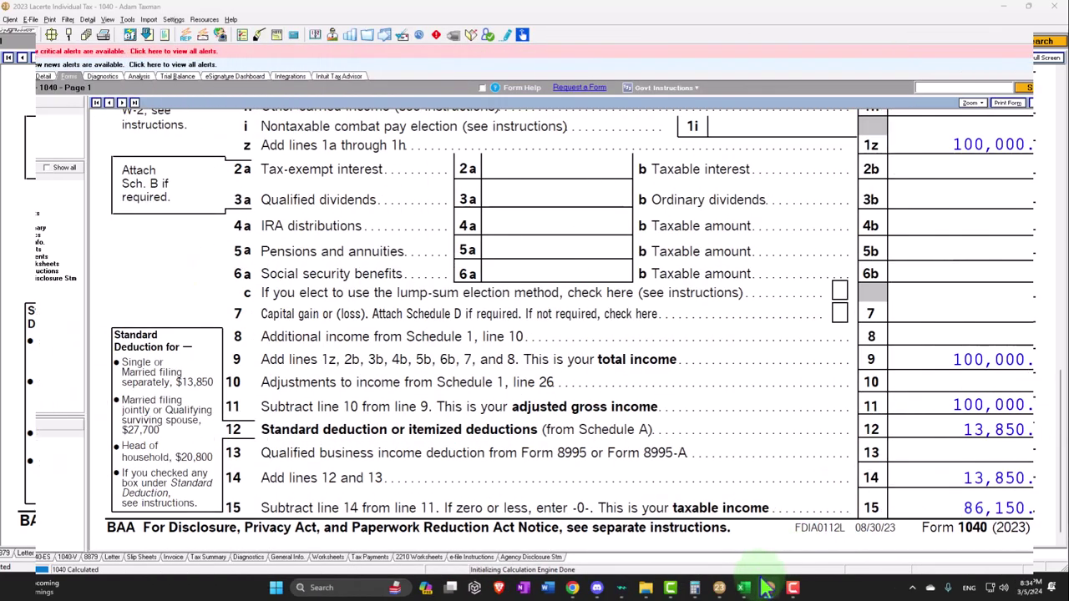
left_click(745, 587)
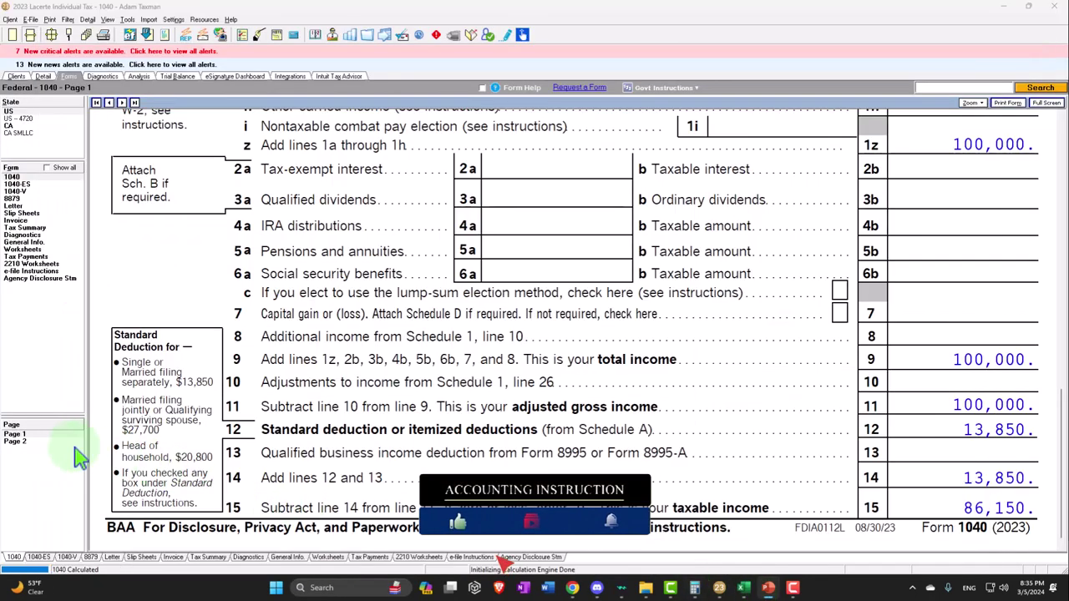
- Show 1040 page 2, where line 16 tax and total tax both read 14,266
left_click(42, 441)
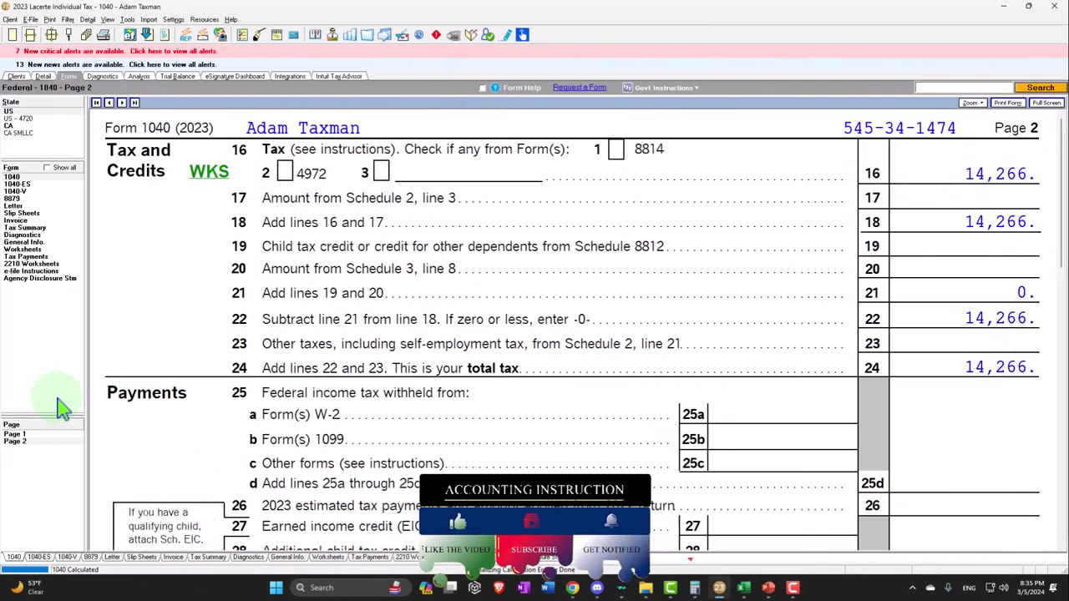
- Go back to 1040 page 1 and scroll down to the empty IRA lines 4a and 4b
left_click(23, 434)
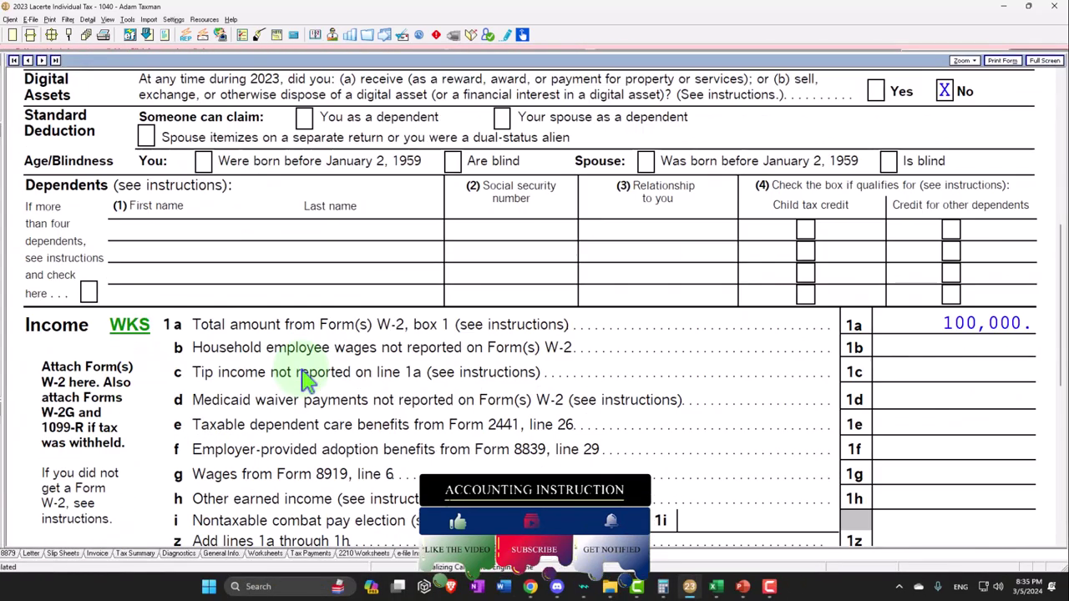
scroll(307, 378, "down", 3)
scroll(309, 376, "down", 3)
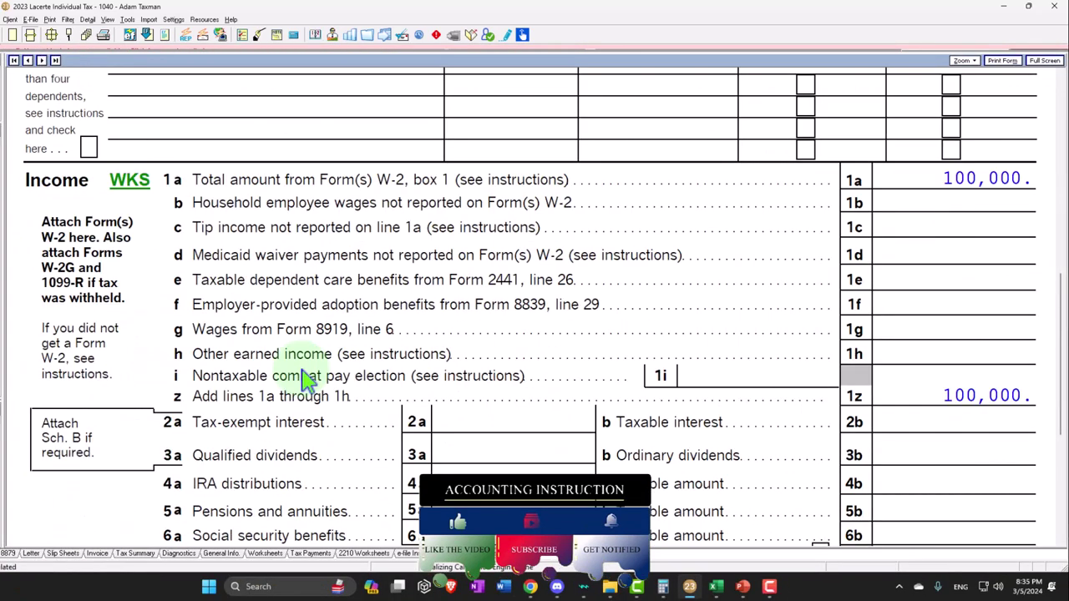
scroll(307, 375, "down", 3)
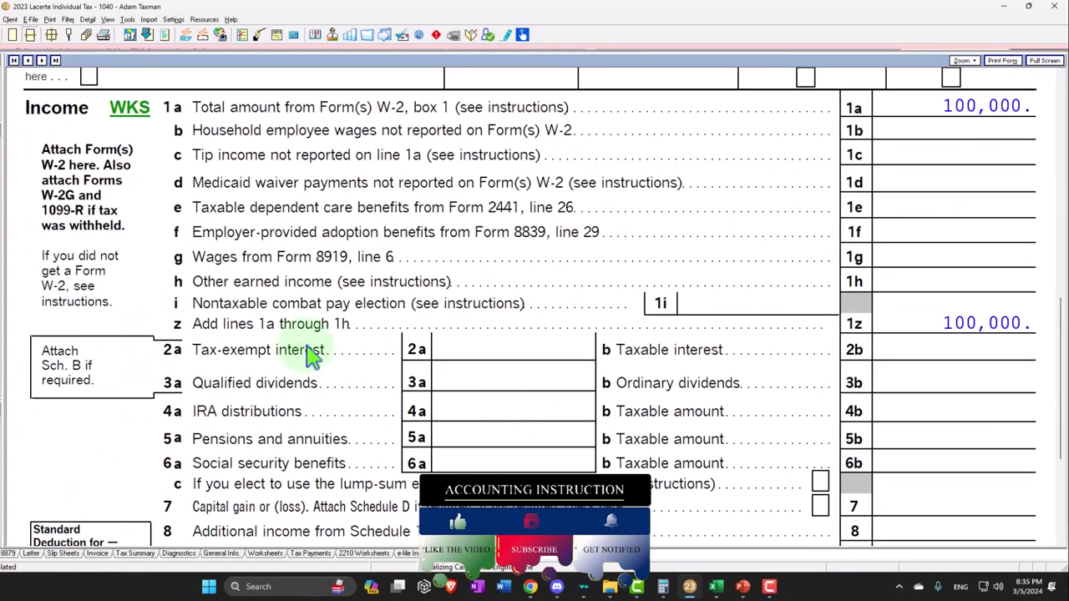
scroll(307, 355, "down", 3)
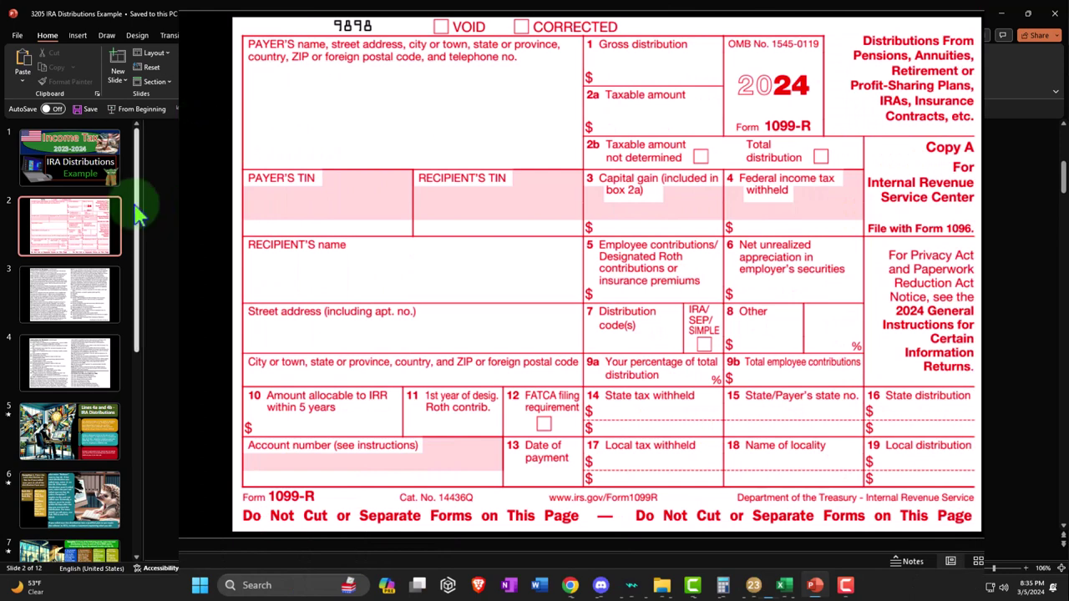
- Enlarge the Form 1099-R slide by narrowing the thumbnail pane
left_click_drag(139, 201, 103, 201)
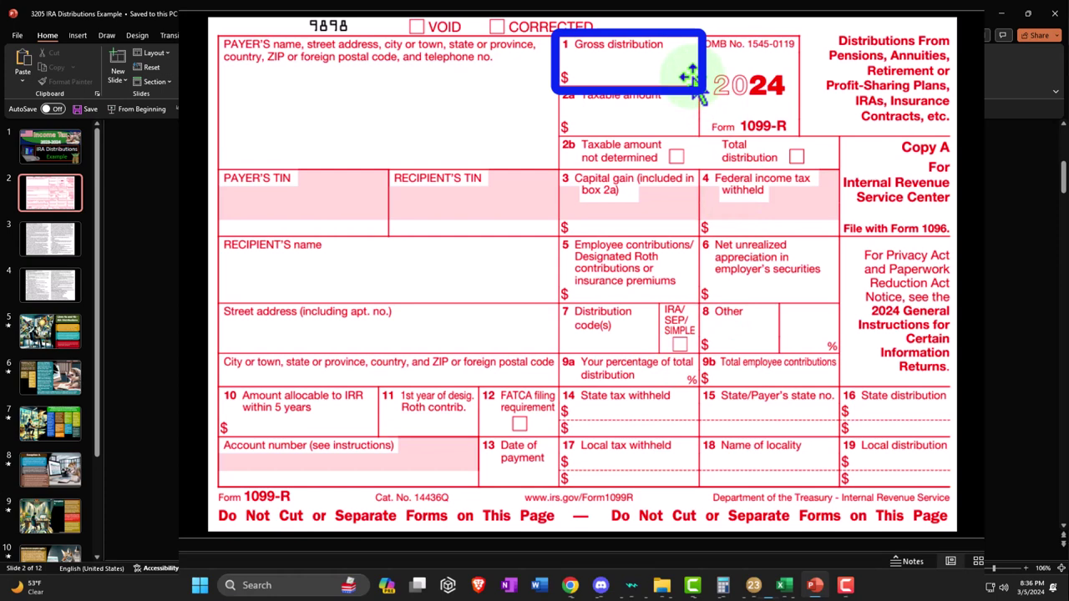
- Move the outline onto box 2a Taxable amount, then remove it from the slide
left_click_drag(690, 77, 696, 121)
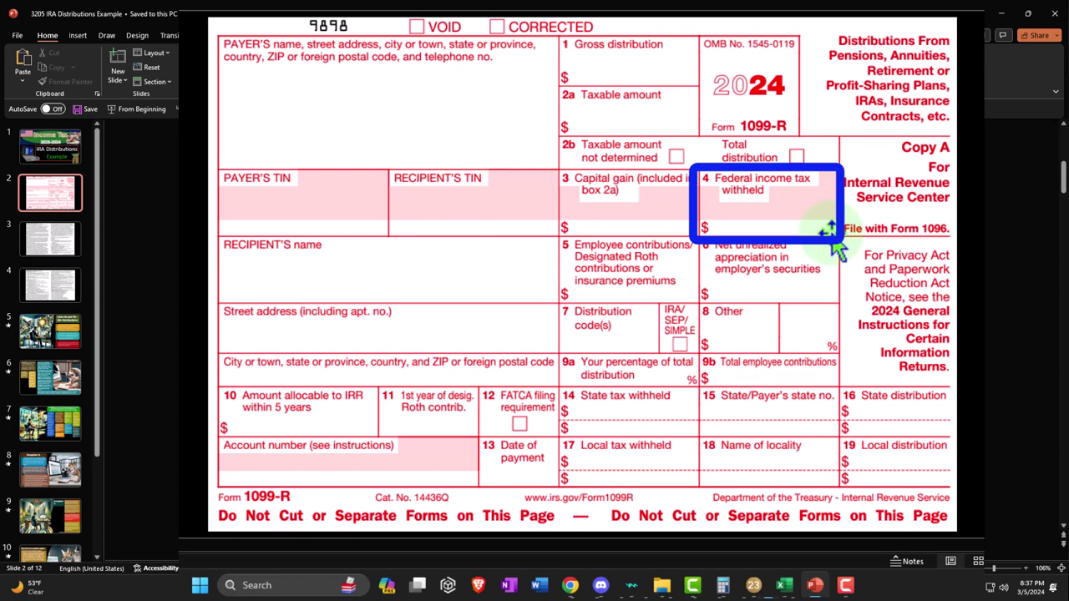
key("ctrl+z")
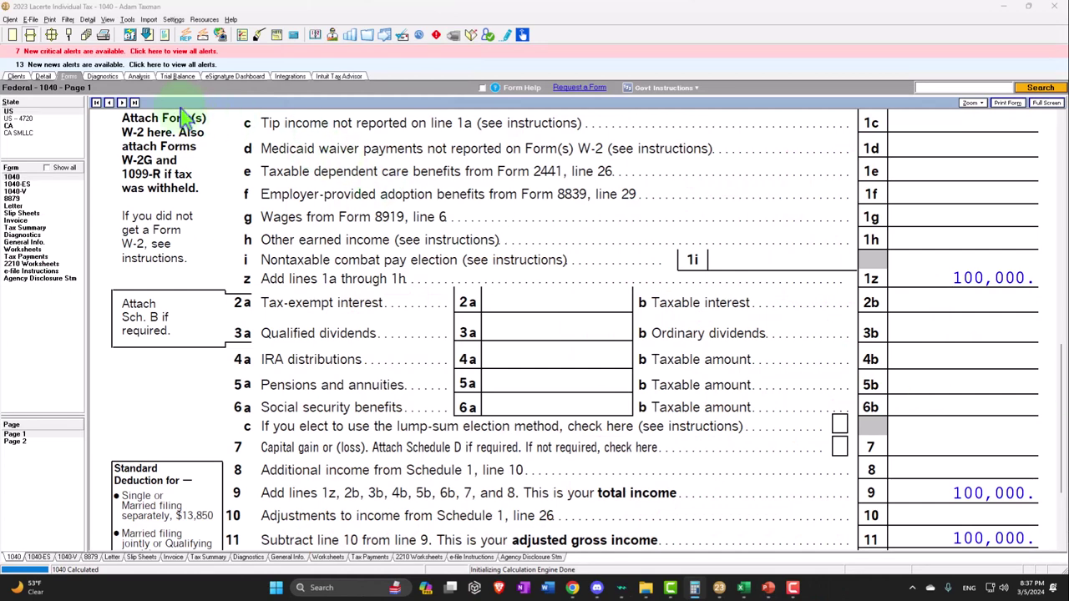
- Open the 13.1 Pensions, IRAs (1099-R) screen from the Detail view's Income menu
left_click(41, 77)
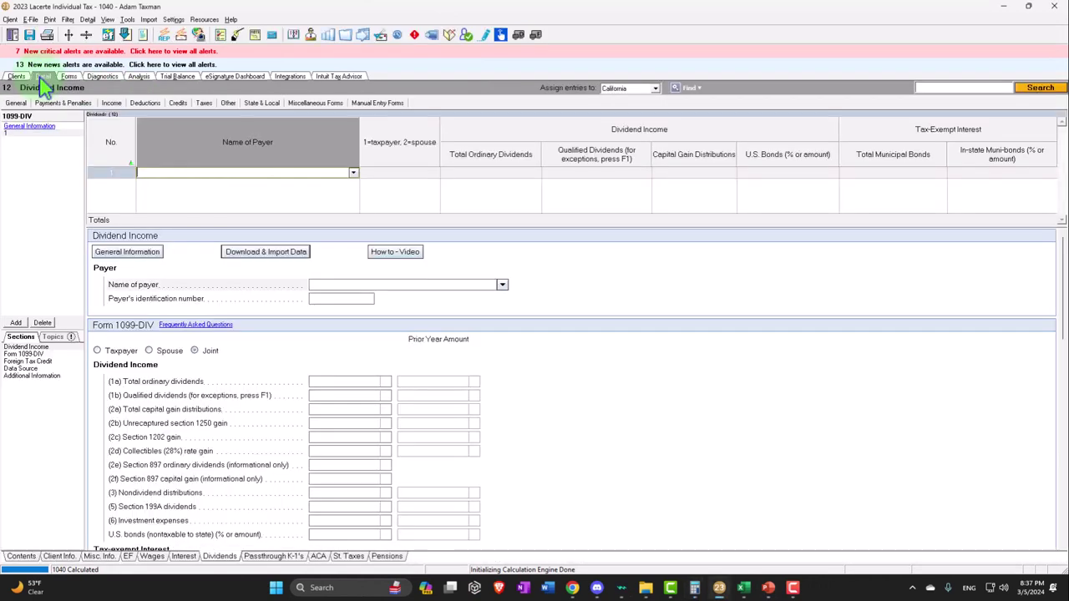
left_click(111, 104)
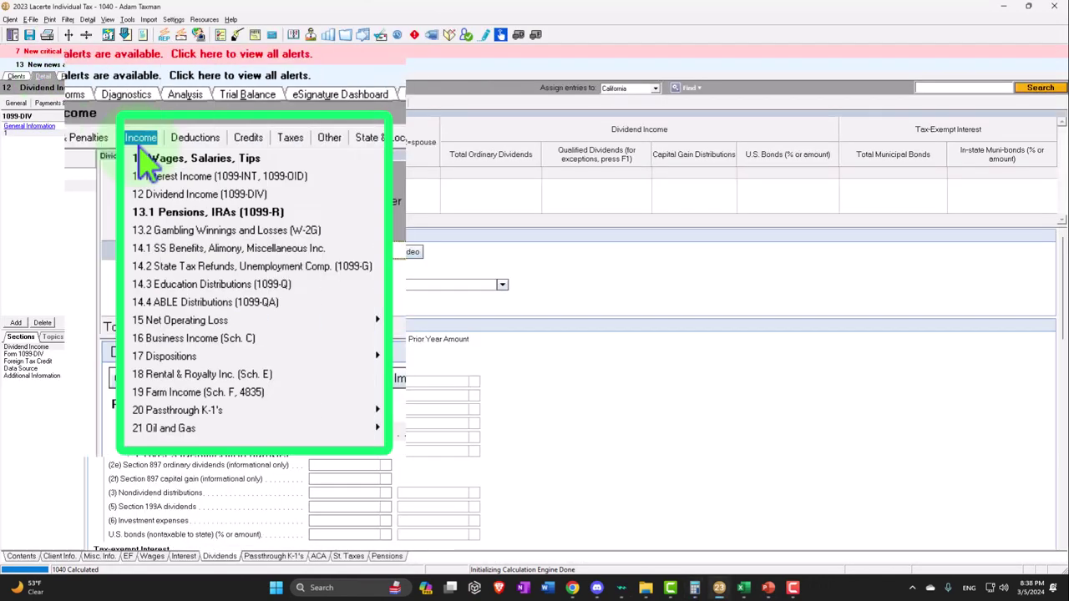
left_click(269, 212)
- Enter 'IRA distribution' as the 1099-R payer name using the autocomplete suggestion
left_click(210, 175)
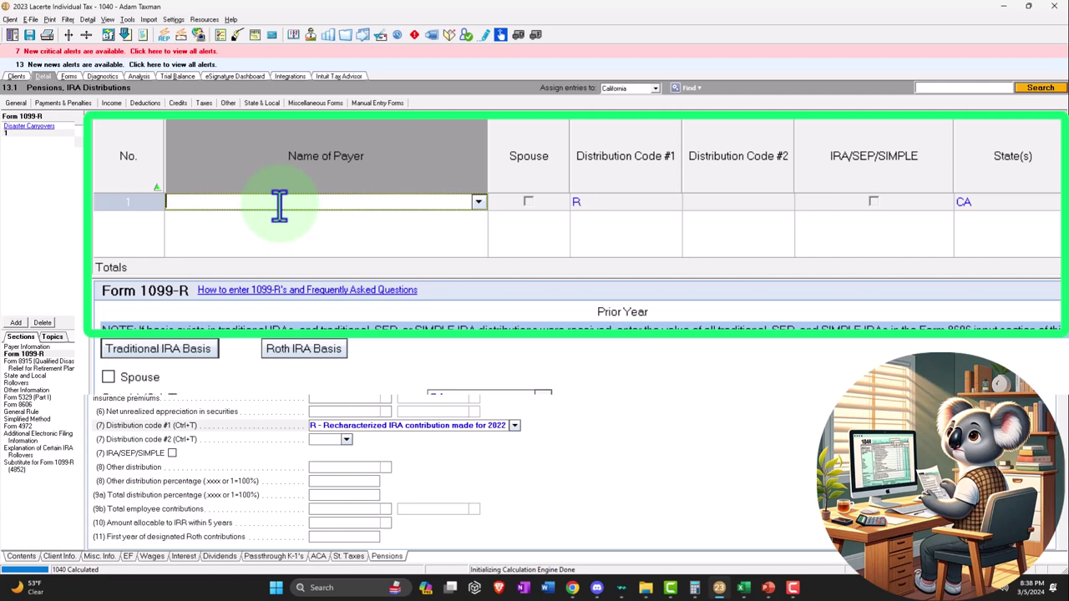
type("IRS")
key("BackSpace")
type("A distribution")
key("Tab")
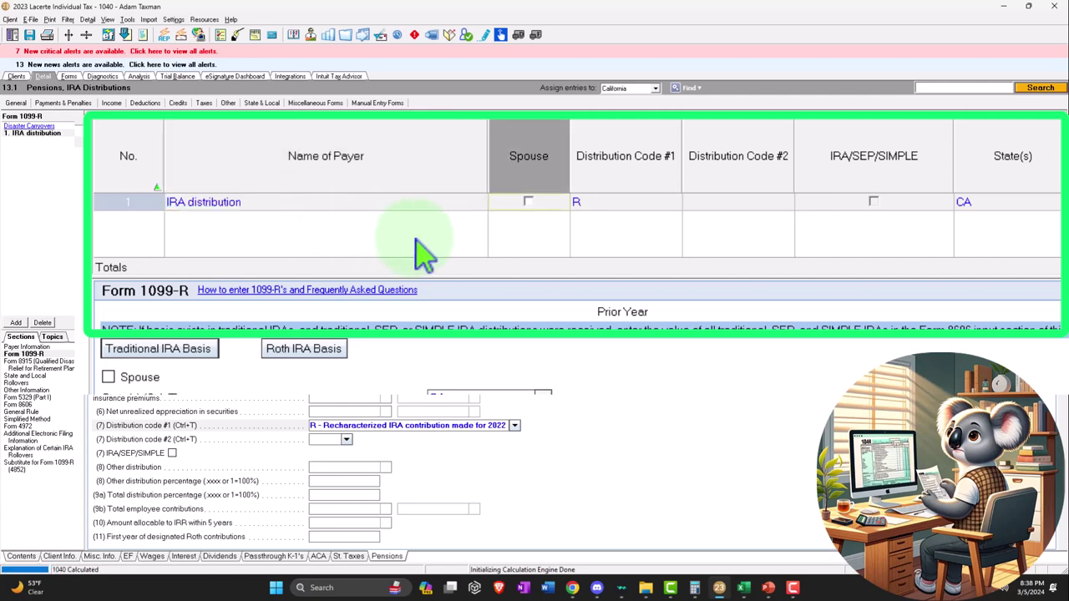
- Clear the default distribution code R and show the distribution code choices
left_click(588, 201)
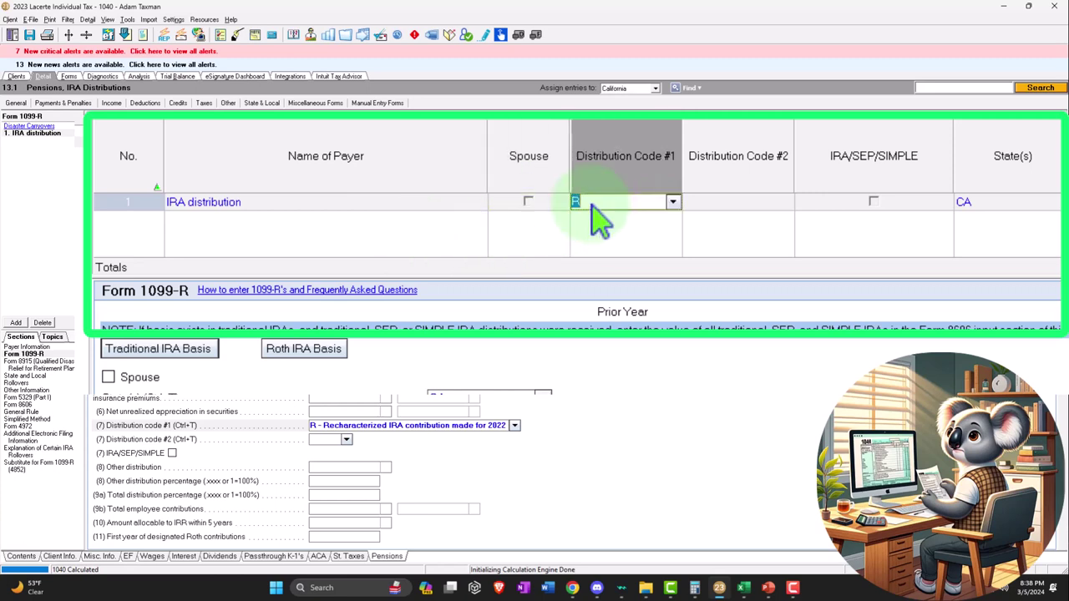
key("BackSpace")
key("shift+Tab")
key("shift+Tab")
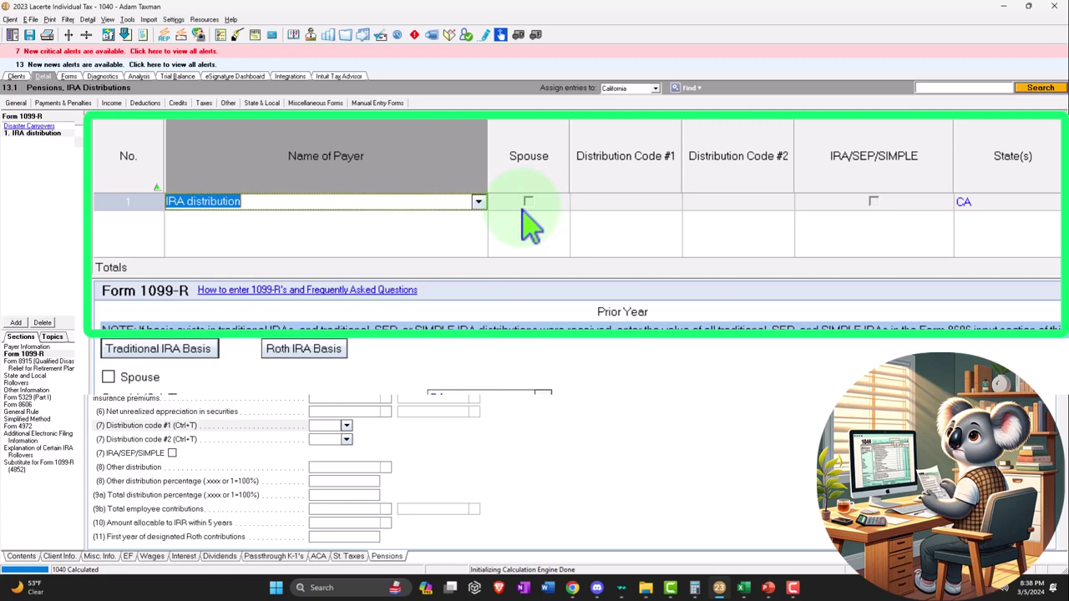
key("Tab")
key("Tab")
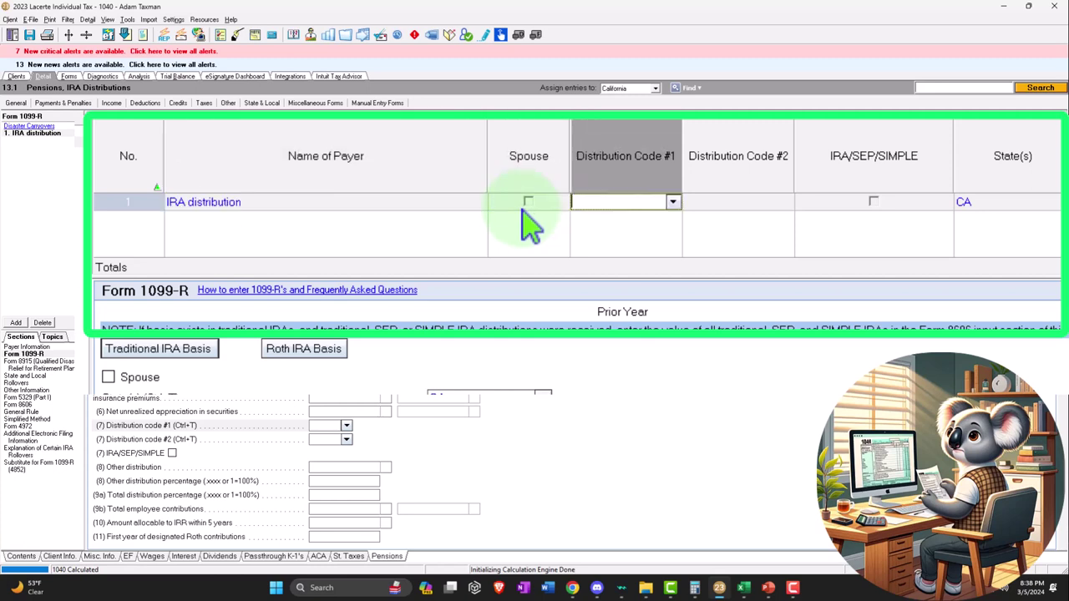
left_click(673, 202)
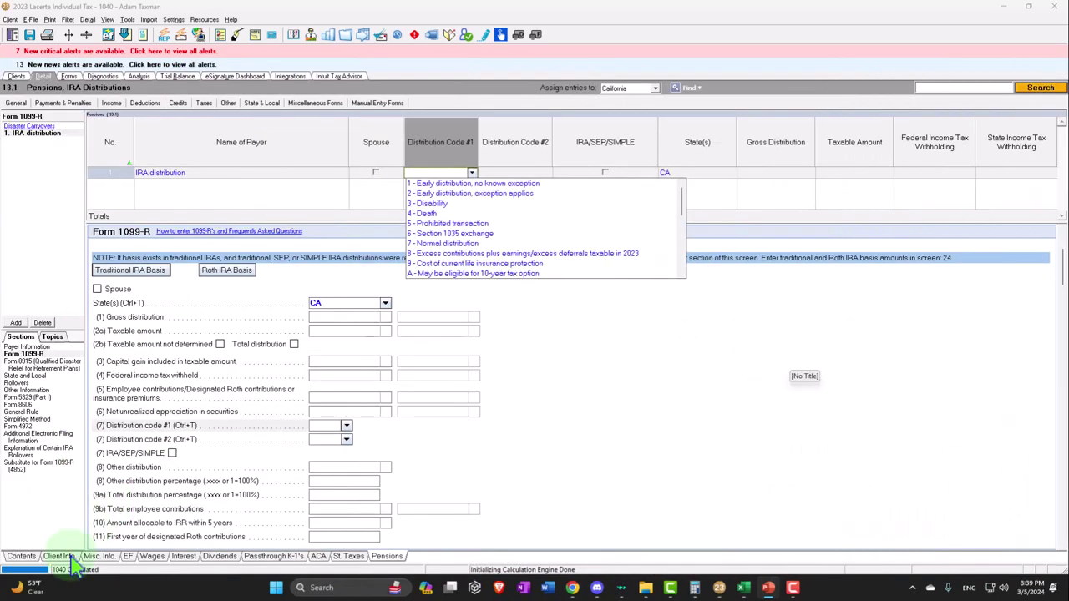
- In Client Info, work out birth years 2023-37 and 2023-67 on the Calculator
left_click(71, 558)
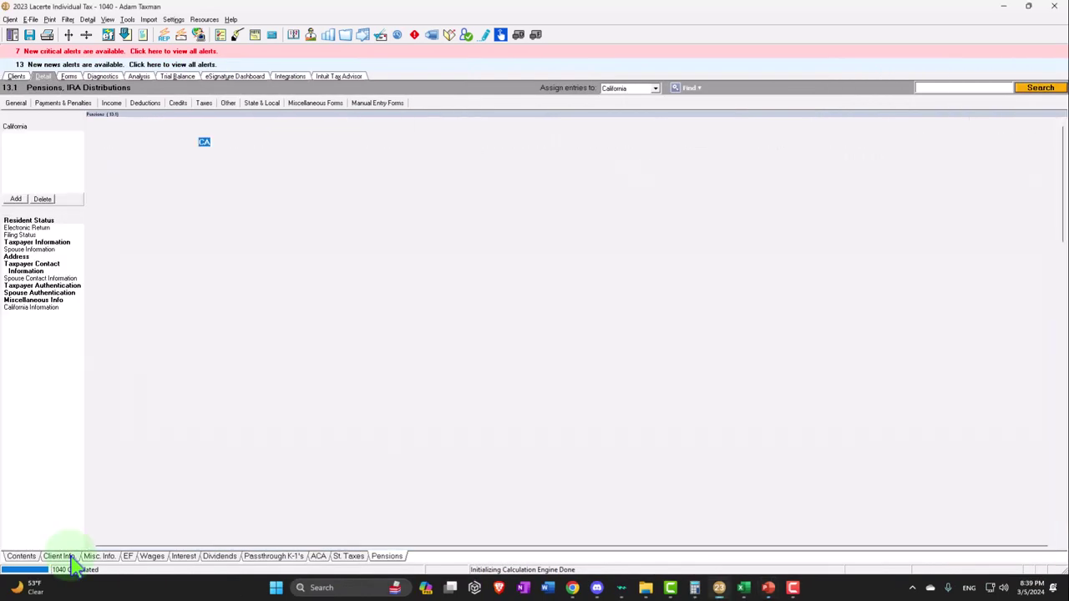
scroll(434, 443, "down", 1)
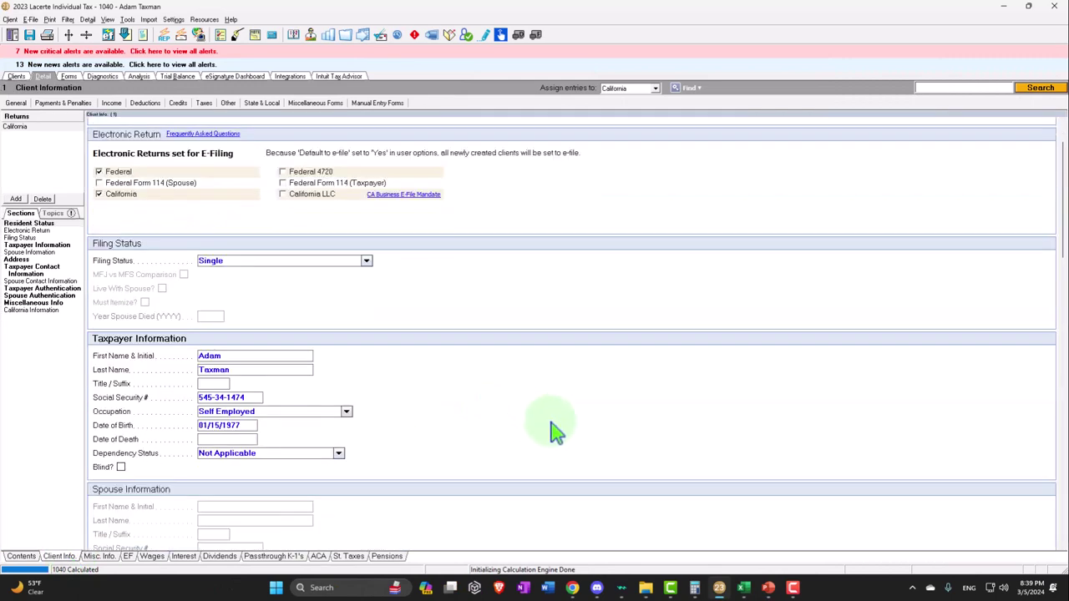
left_click(708, 583)
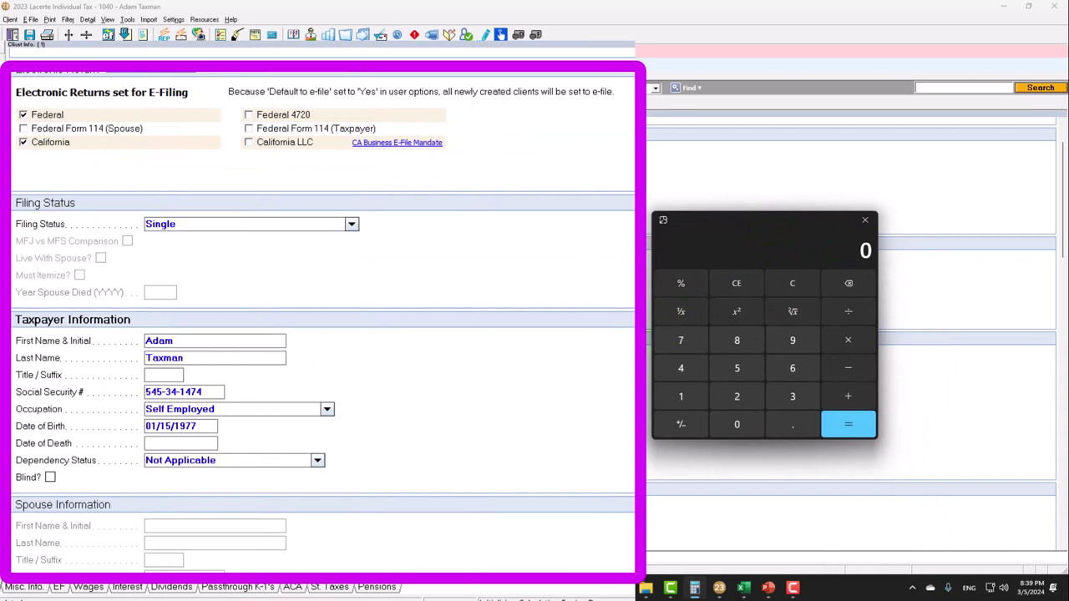
type("2023")
type("-37")
key("Return")
left_click(800, 276)
type("2023-67")
key("Return")
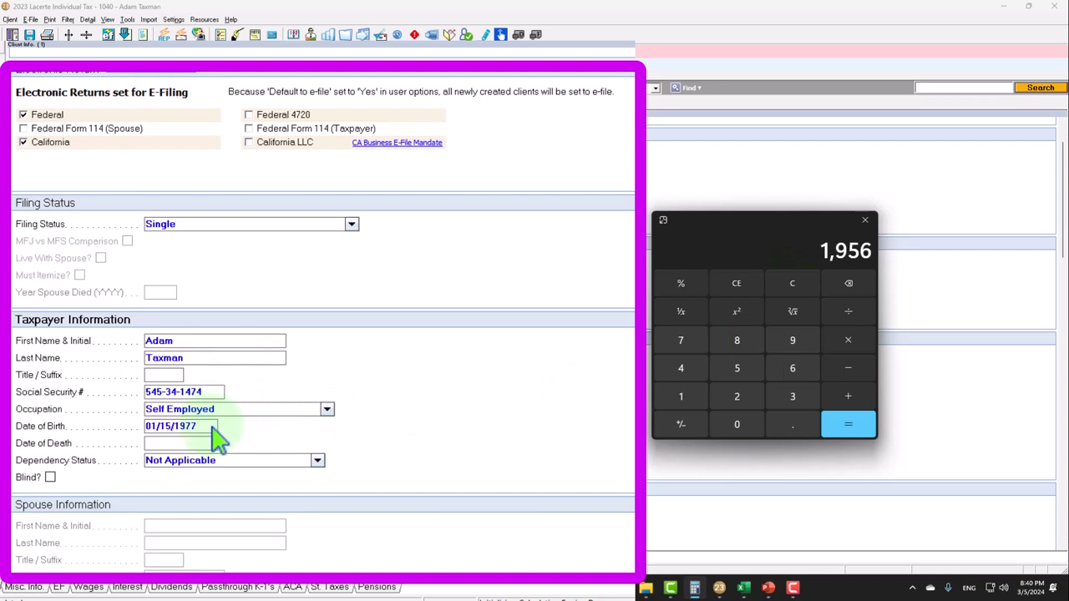
left_click(205, 427)
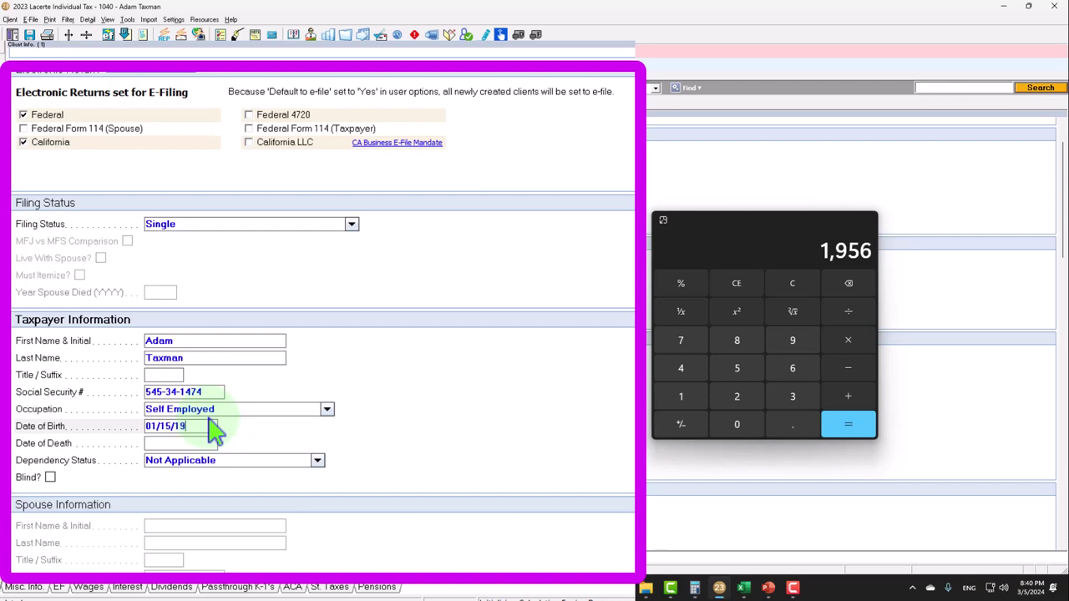
type("56")
key("Return")
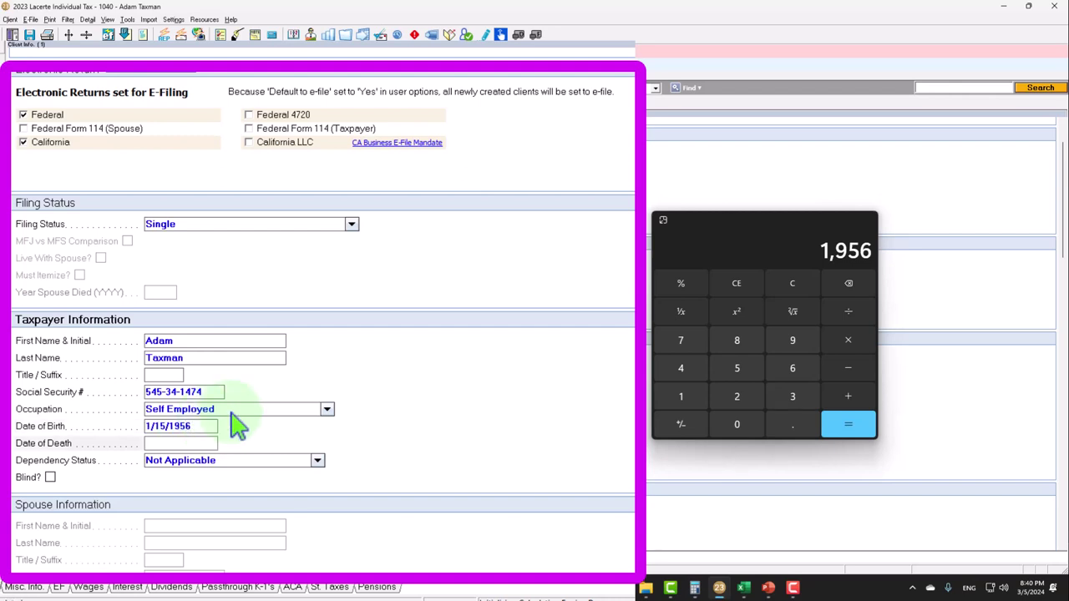
left_click(865, 219)
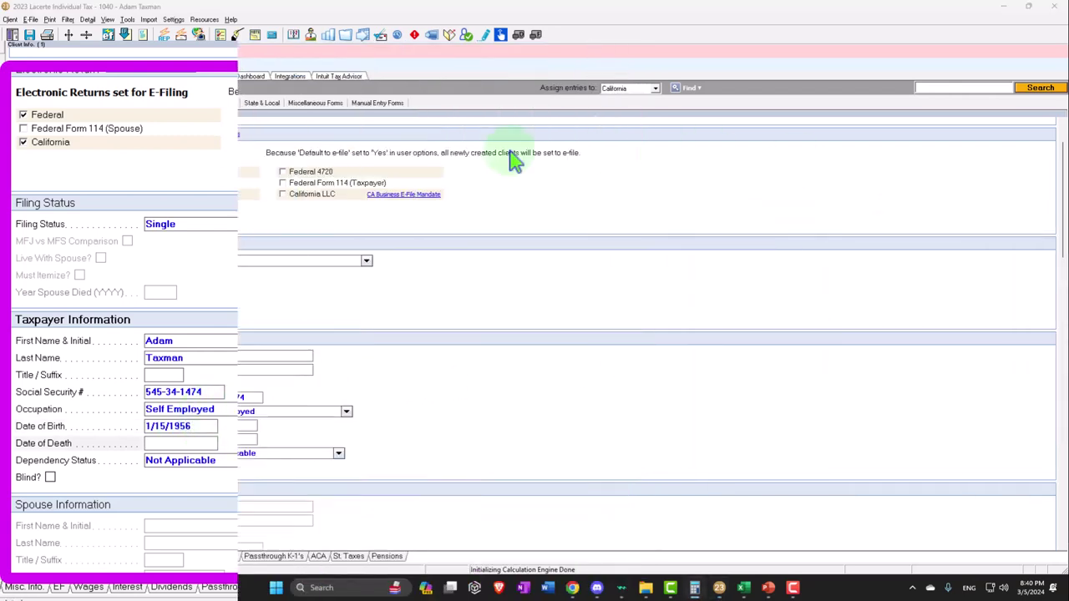
left_click(117, 103)
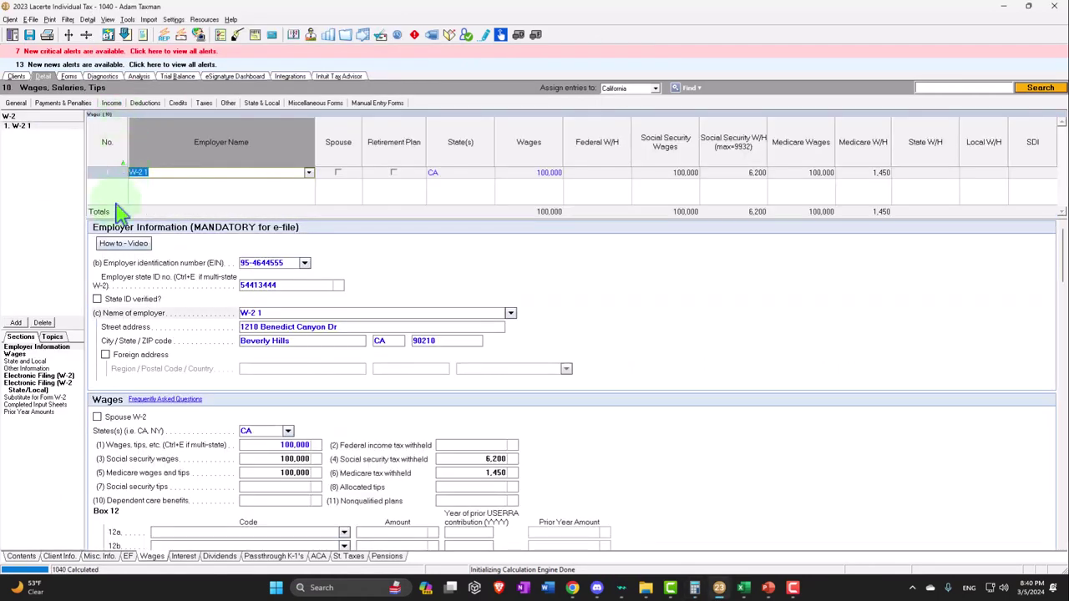
- Delete the existing W-2 entry and open the Pensions, IRAs (1099-R) screen
left_click(43, 323)
left_click(511, 308)
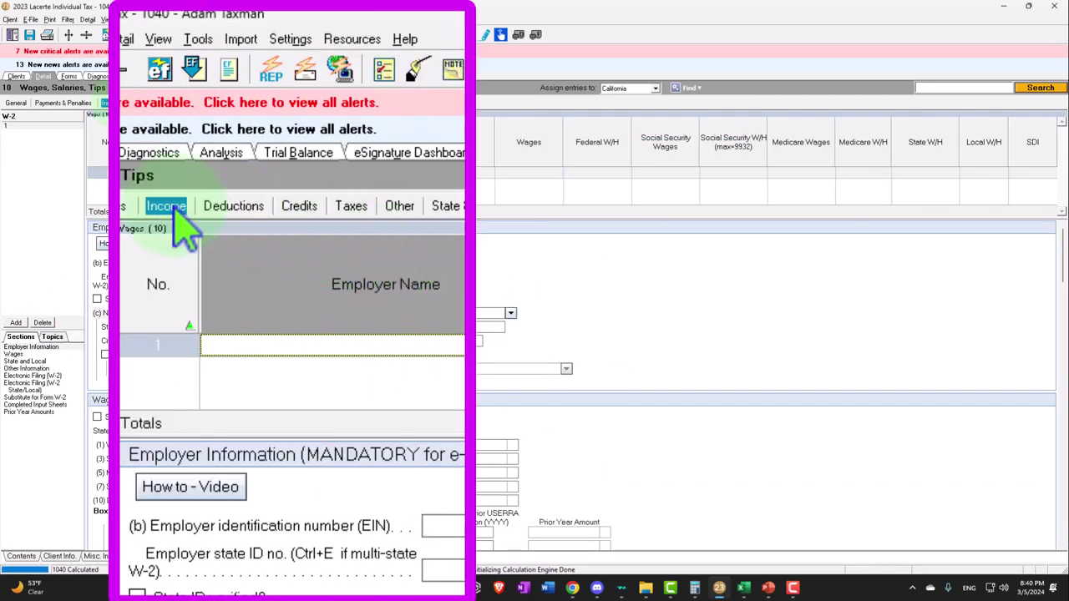
left_click(111, 103)
left_click(125, 148)
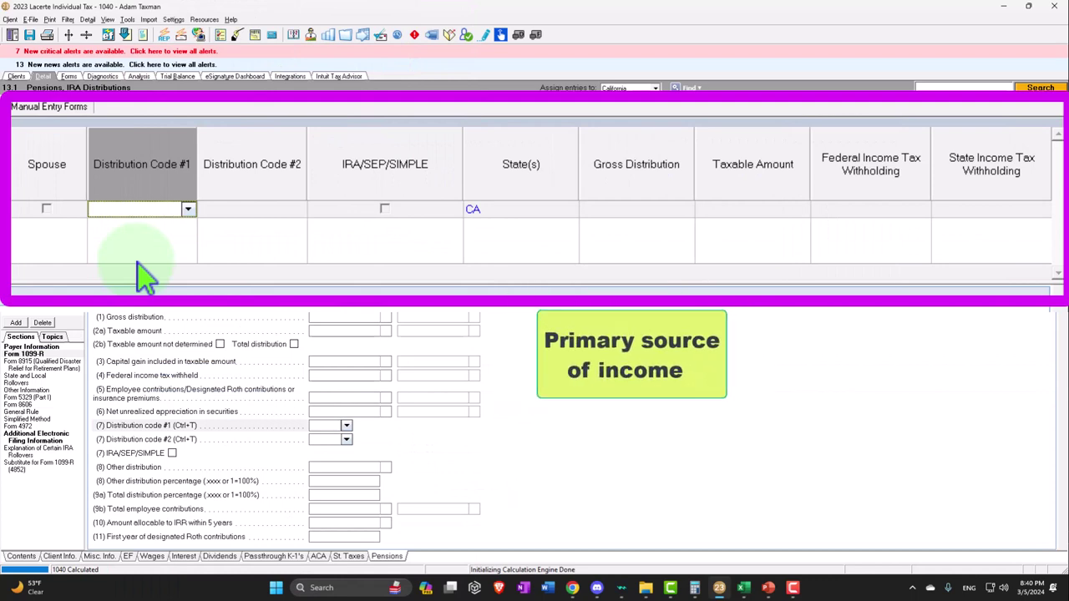
- Enter distribution code 7, check IRA/SEP/SIMPLE, and 70,000 gross and taxable amounts
type("7")
key("Tab")
key("Tab")
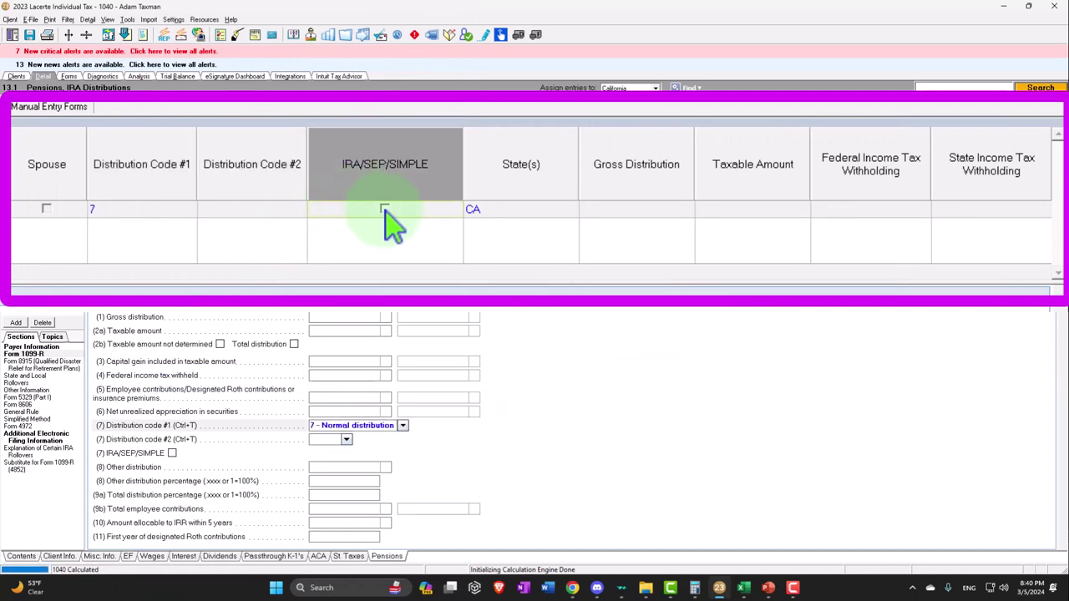
left_click(384, 209)
key("Tab")
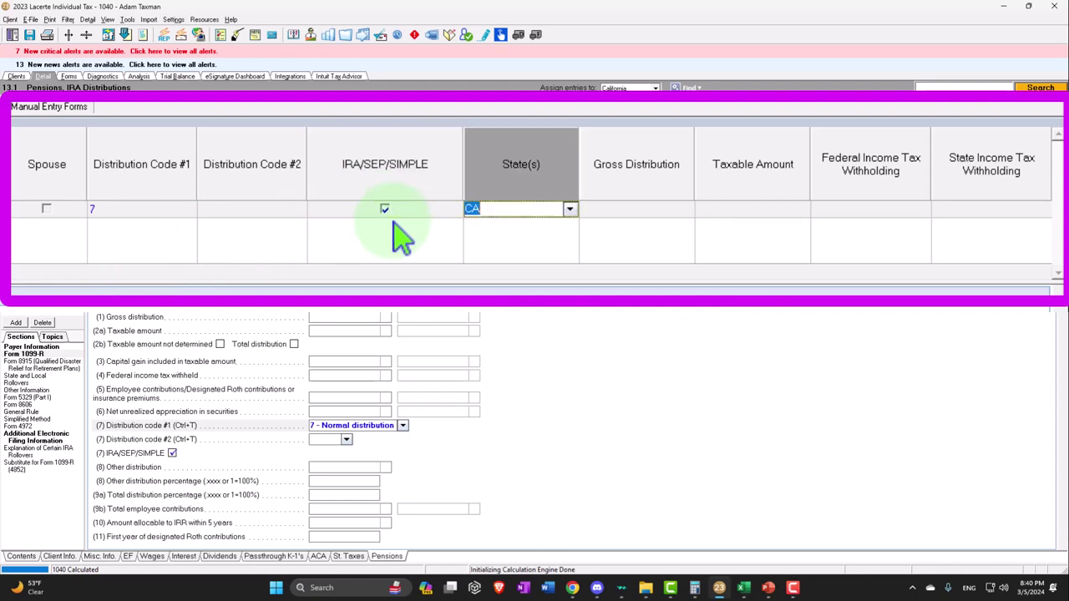
key("Tab")
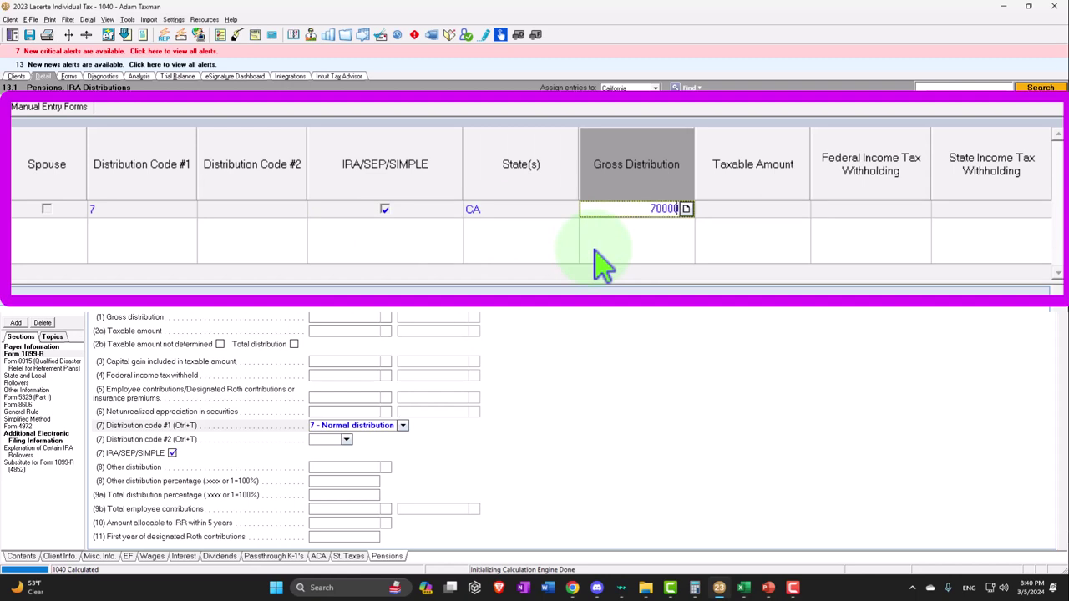
key("Tab")
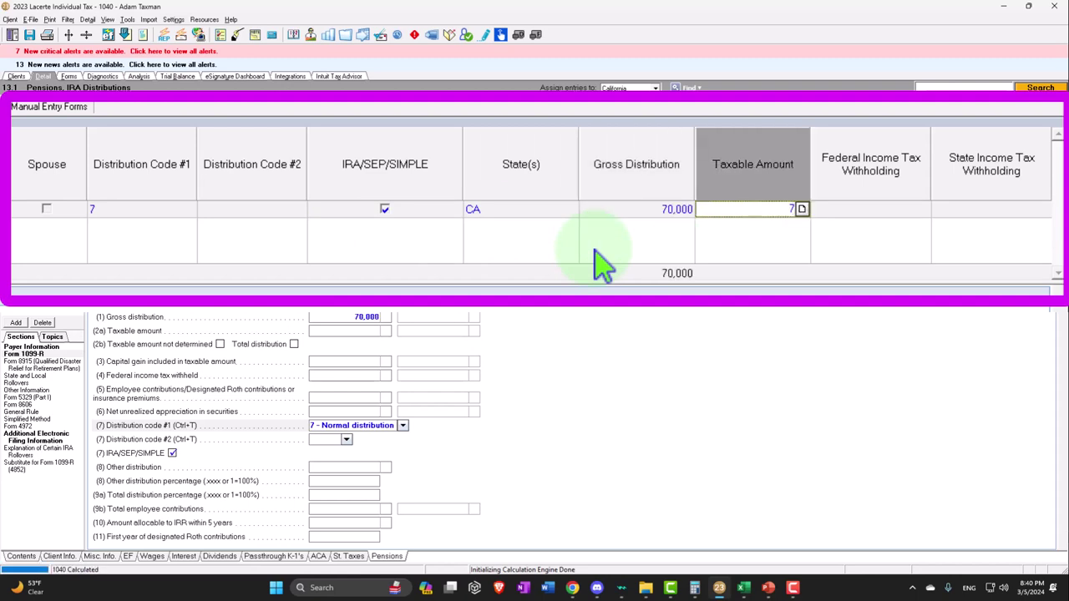
type("0000")
key("Tab")
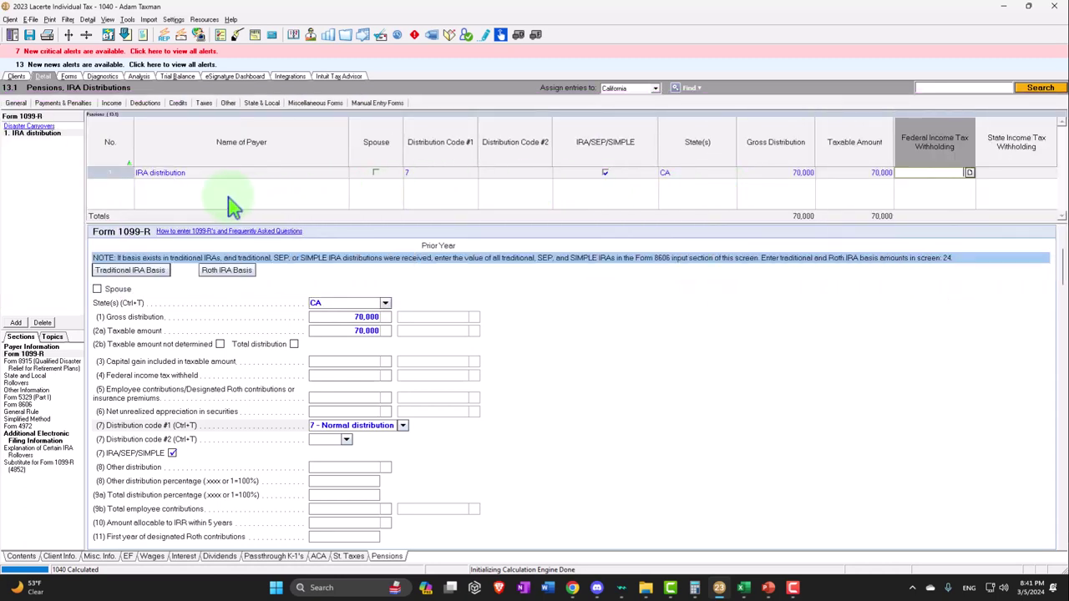
- Review the 1040-SR: 70,000 on line 4b and 54,300 taxable income, ending on page 1
left_click(69, 77)
scroll(493, 347, "up", 5)
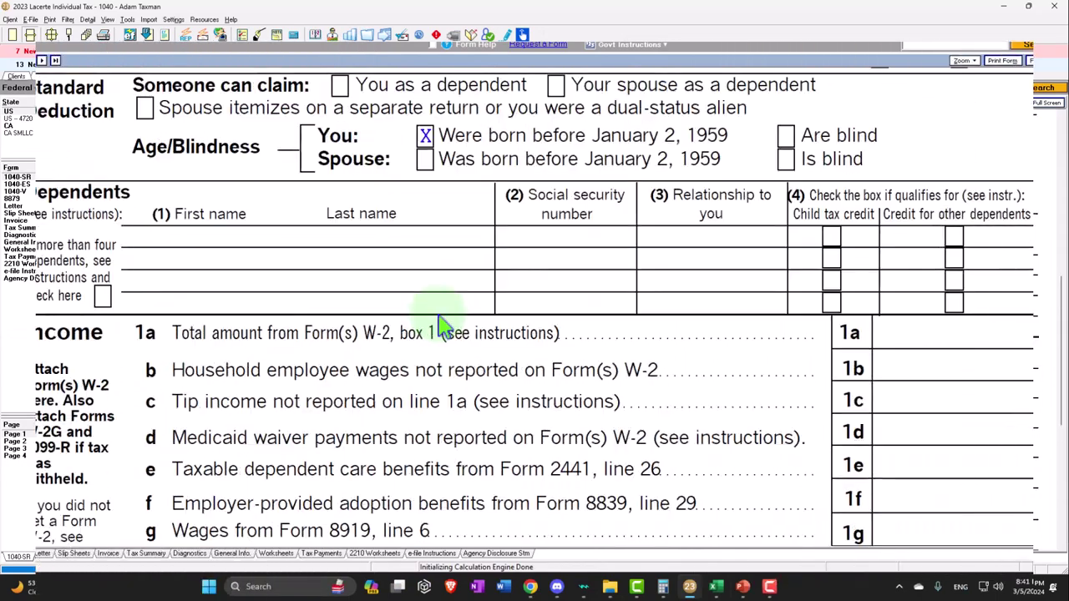
scroll(440, 309, "down", 4)
scroll(942, 309, "down", 2)
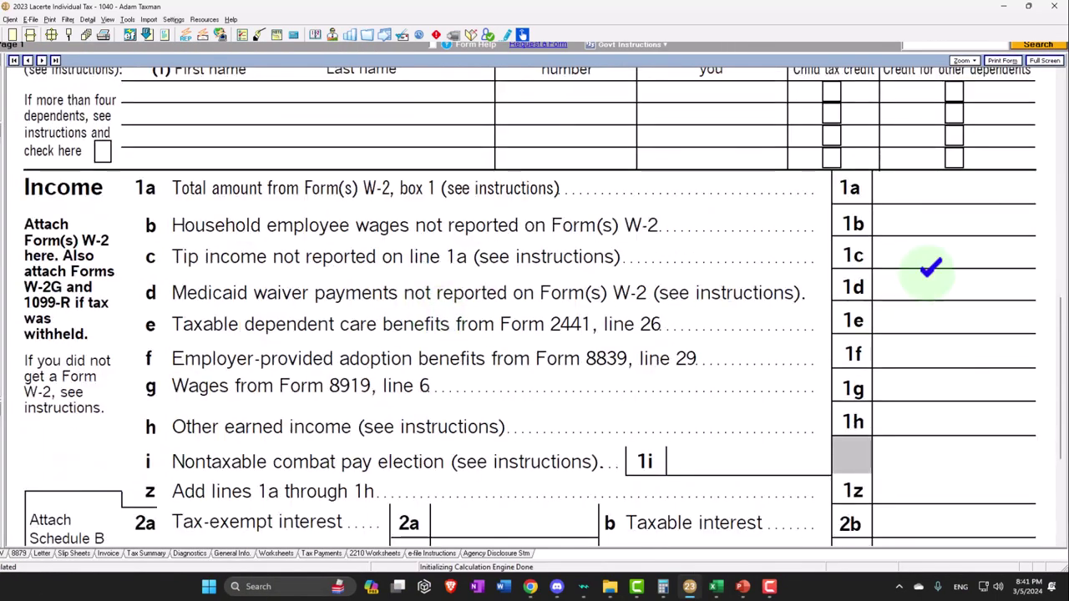
scroll(926, 180, "down", 2)
scroll(929, 182, "down", 2)
scroll(929, 182, "down", 2)
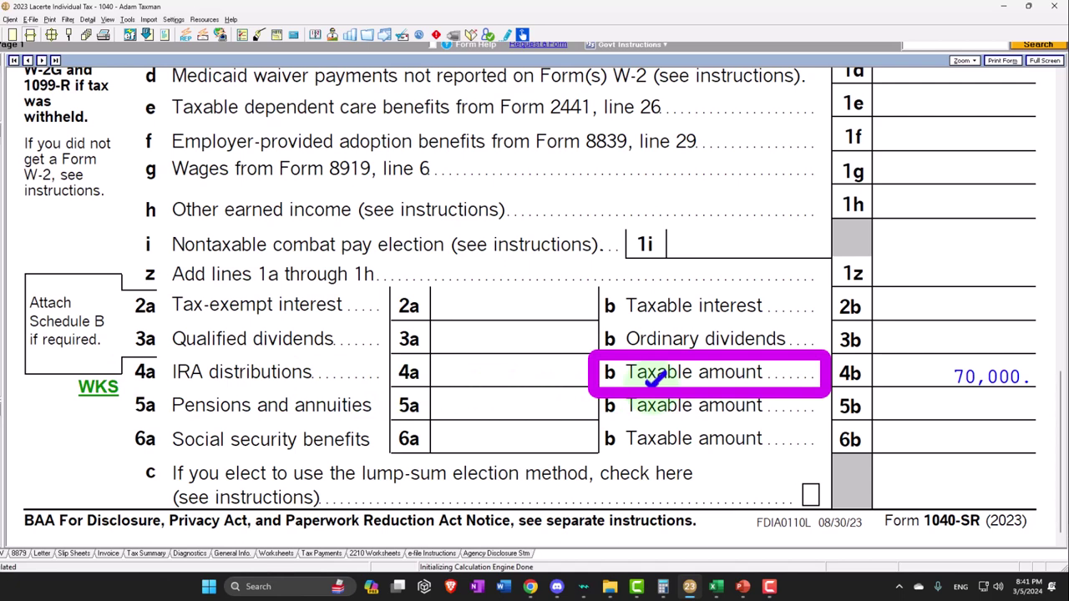
scroll(654, 378, "down", 1)
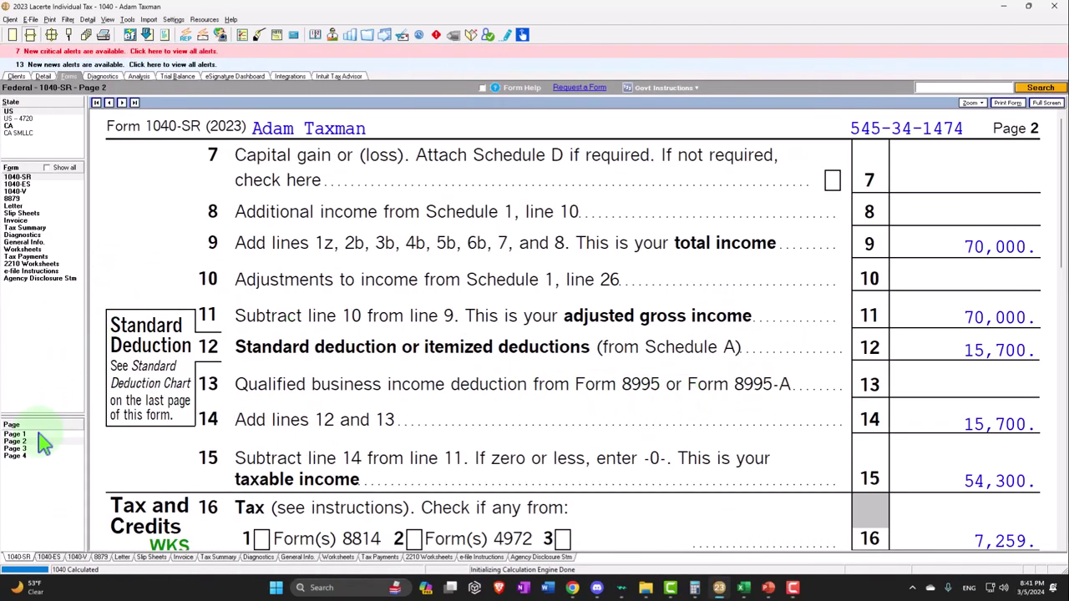
left_click(42, 435)
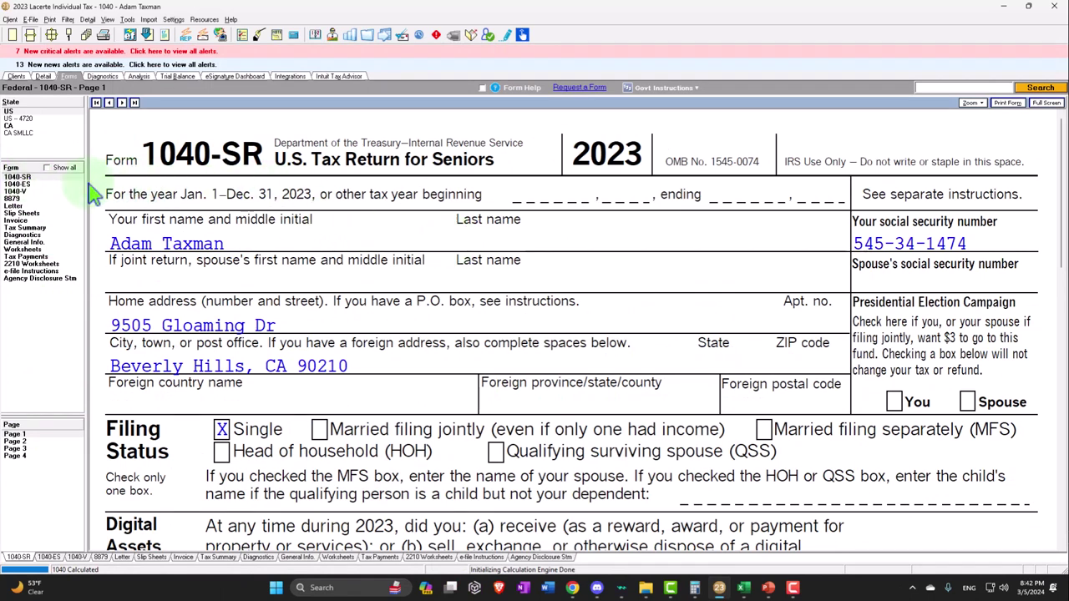
- List all forms and show the regular Form 1040 with line 4b 70,000 and taxable income 54,300
left_click(47, 167)
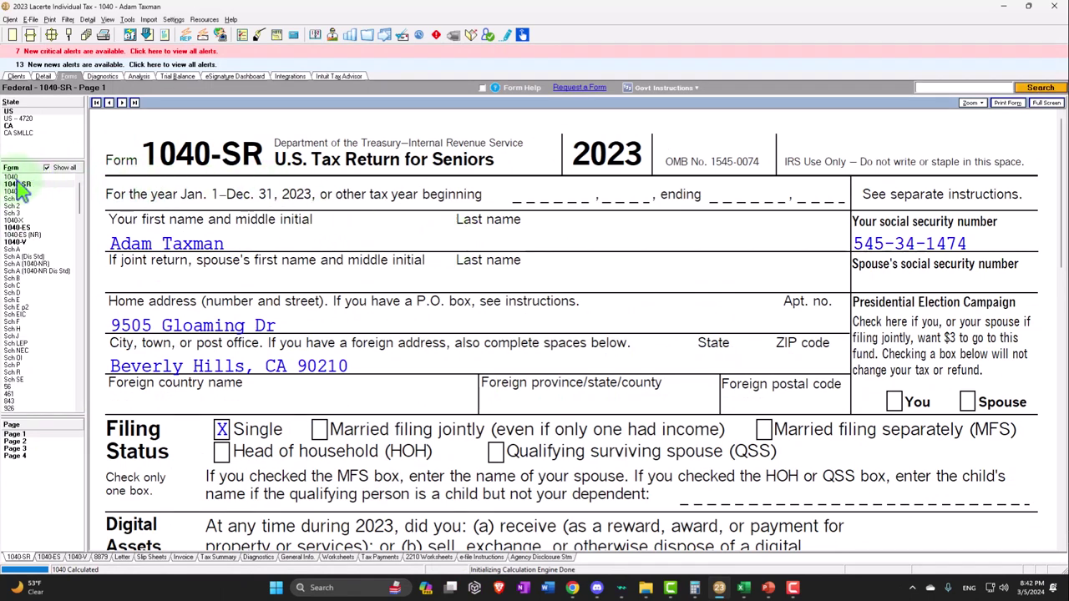
left_click(17, 177)
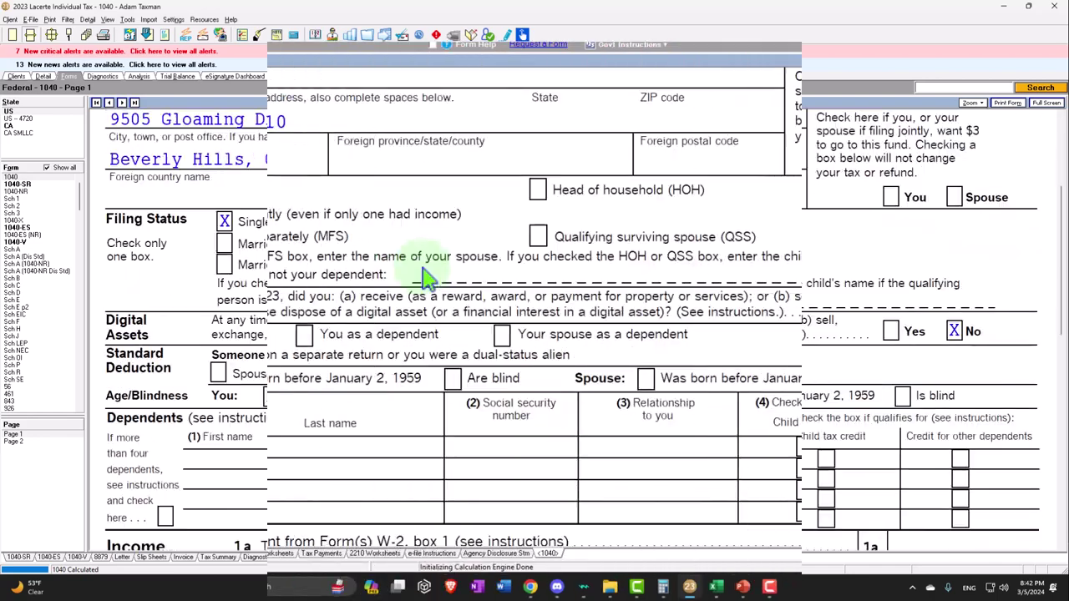
scroll(426, 278, "down", 3)
scroll(425, 278, "down", 3)
scroll(426, 278, "down", 3)
scroll(426, 278, "down", 2)
scroll(424, 278, "down", 3)
scroll(424, 278, "down", 3)
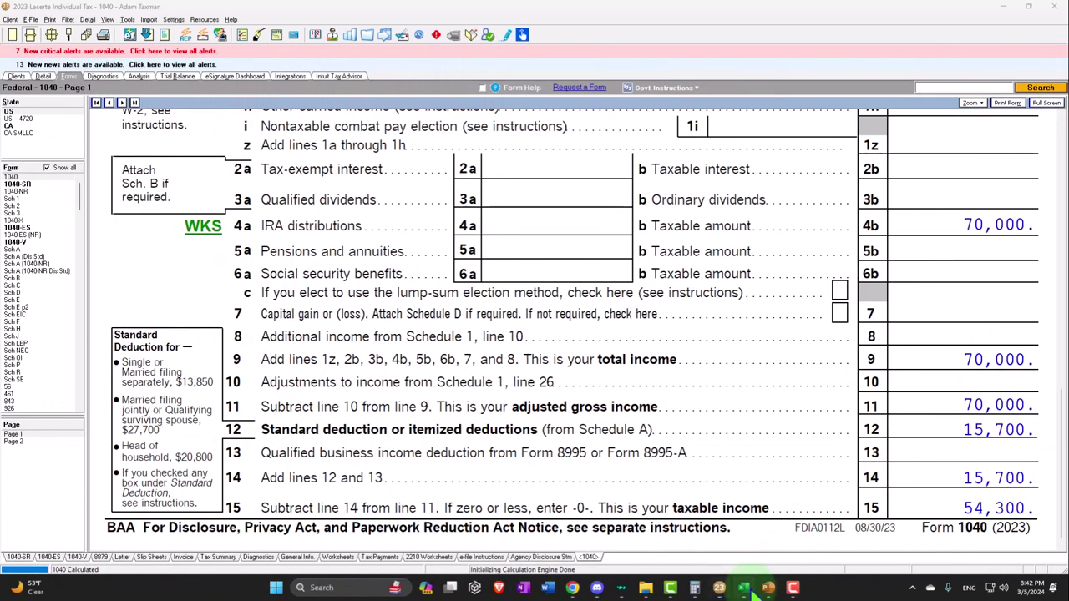
- In Excel's P Income sheet, delete the Job 1 label and 100,000 wages in A2:B2
left_click(743, 587)
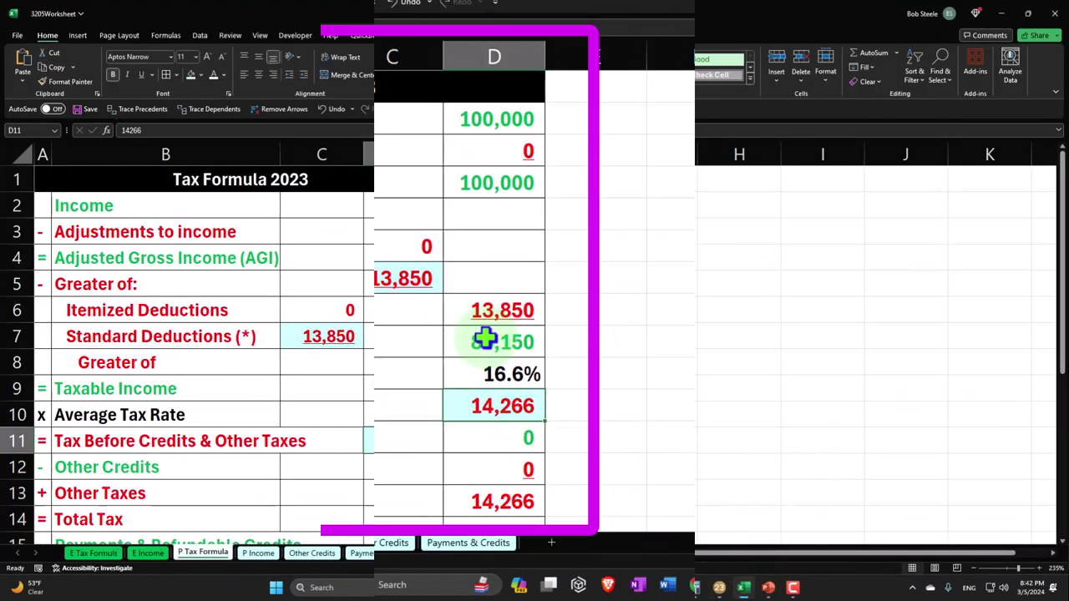
left_click(484, 338)
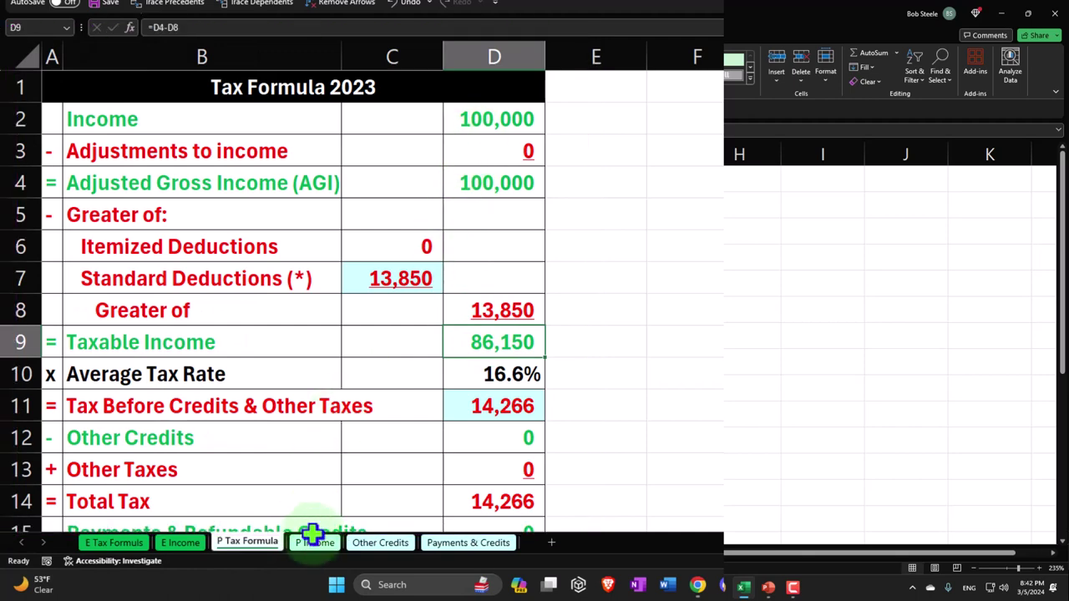
left_click(313, 541)
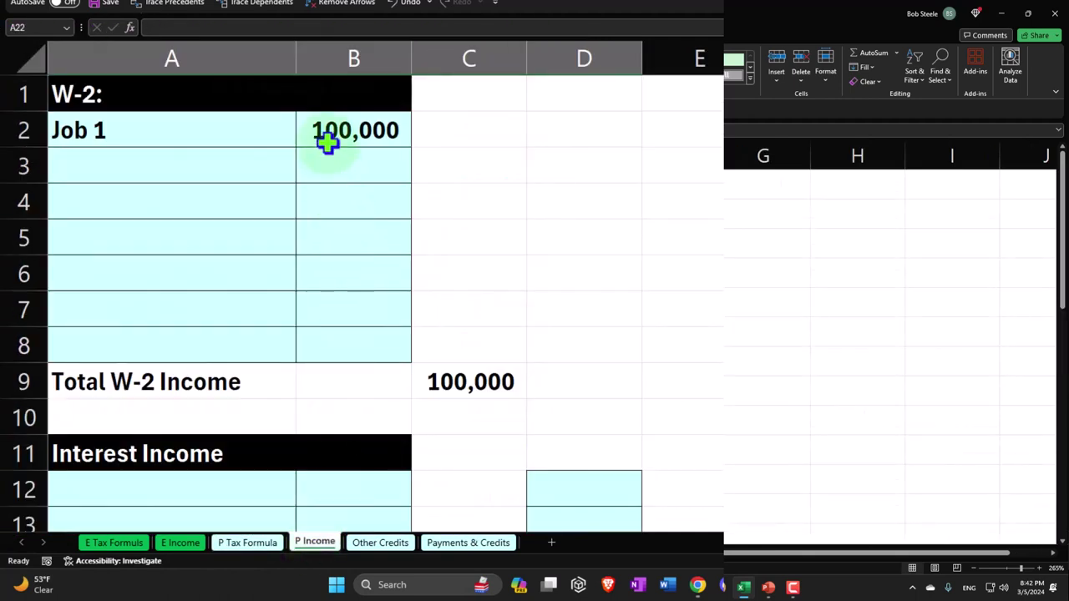
left_click_drag(200, 134, 353, 134)
key("Delete")
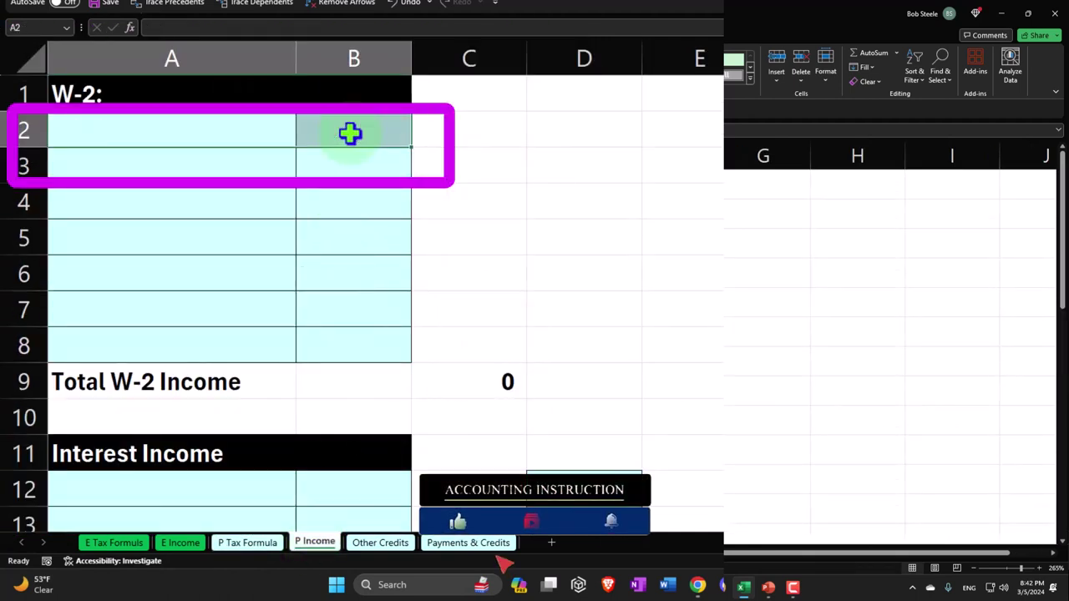
- Move the Total income row down to row 41
scroll(325, 225, "down", 2)
scroll(325, 238, "down", 3)
scroll(325, 244, "down", 3)
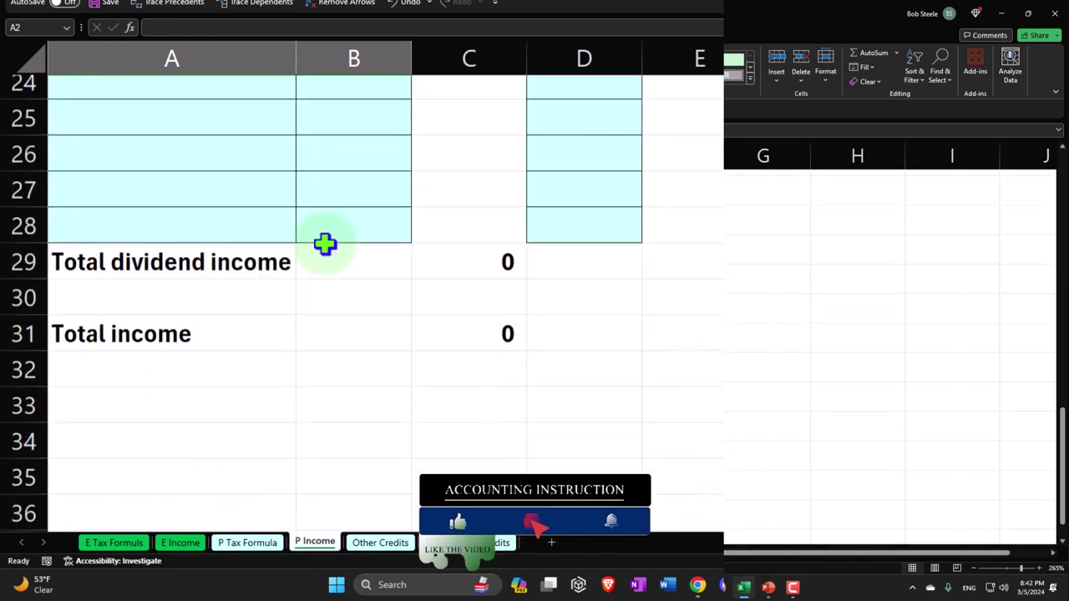
left_click(204, 310)
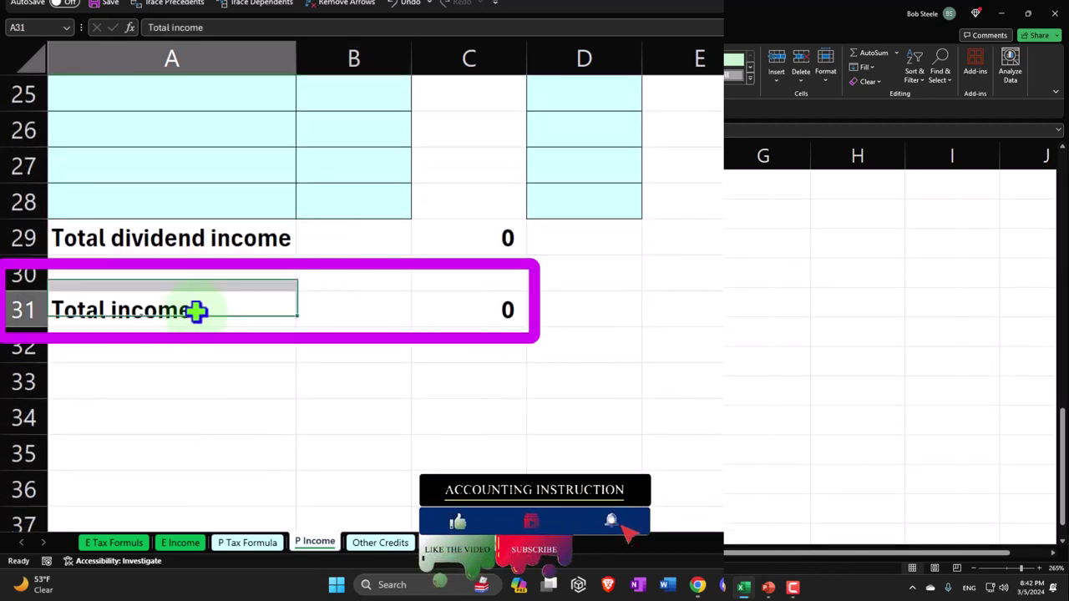
left_click_drag(209, 310, 487, 310)
scroll(339, 285, "down", 1)
mouse_move(202, 219)
left_mouse_down()
mouse_move(205, 534)
mouse_move(198, 468)
left_mouse_up()
- Type the heading 'IRA Distributions' in cell A31
scroll(167, 351, "up", 2)
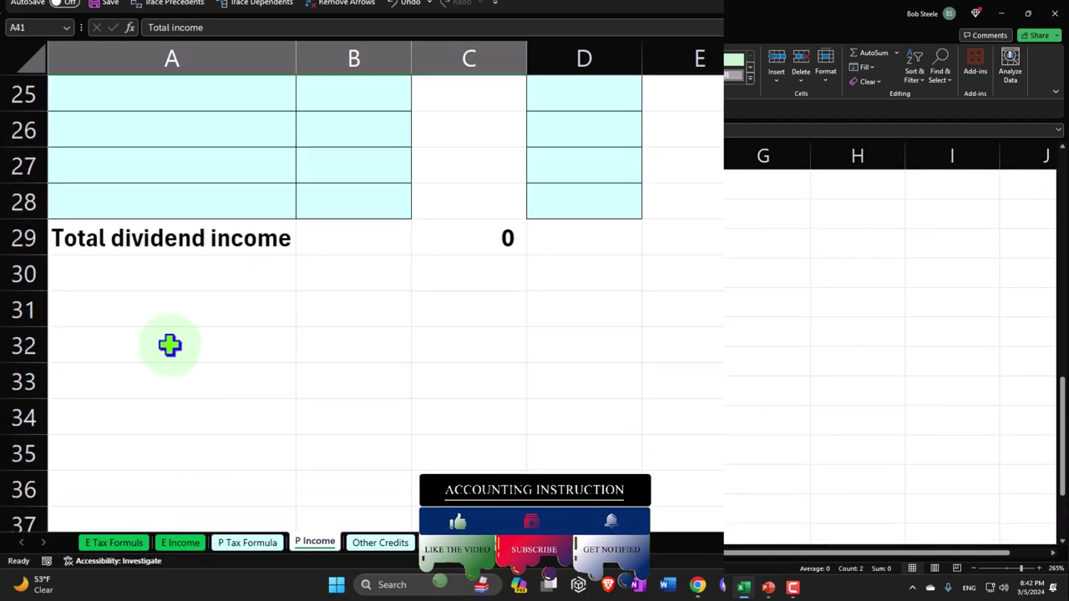
left_click(124, 311)
type("Ira")
key("BackSpace")
key("BackSpace")
type("RA")
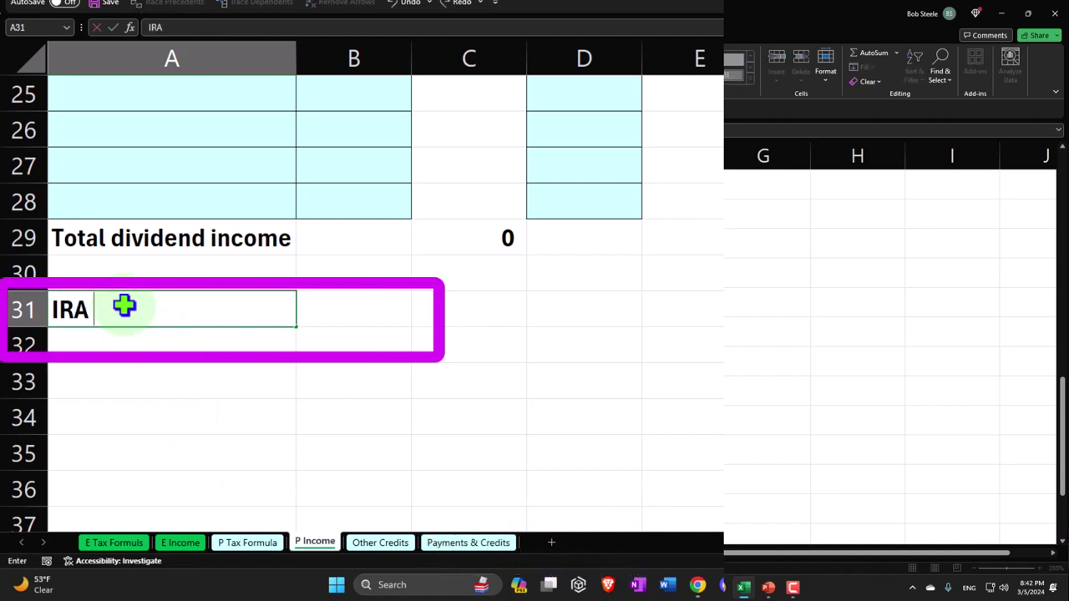
type("Diestr")
key("BackSpace")
key("BackSpace")
key("BackSpace")
type("istribution")
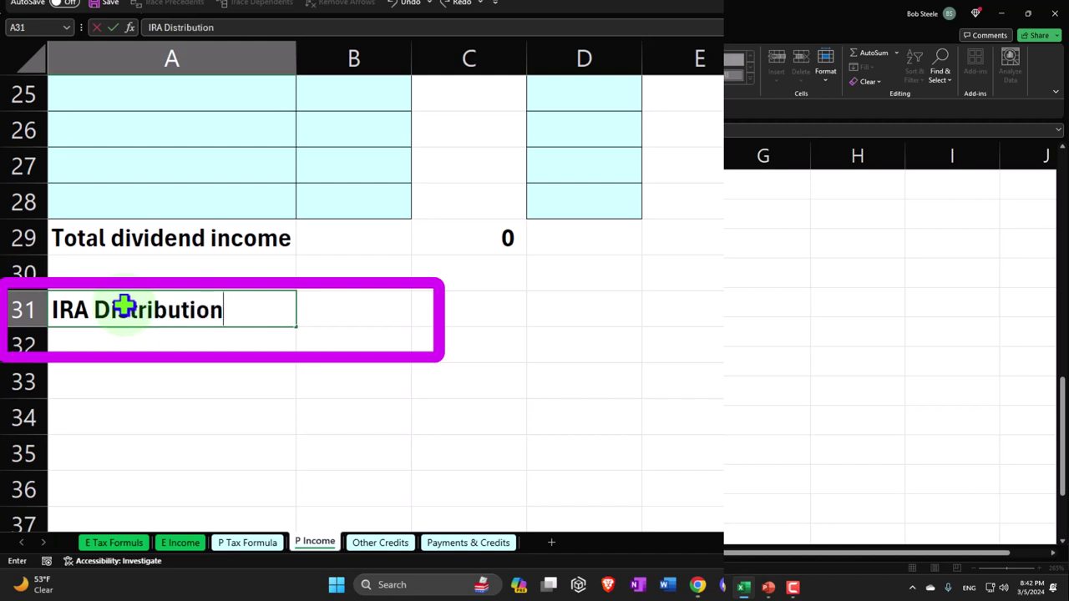
type("s")
- Format the IRA Distributions heading in A31:B31 with black fill and white text
key("Return")
left_click_drag(136, 304, 324, 305)
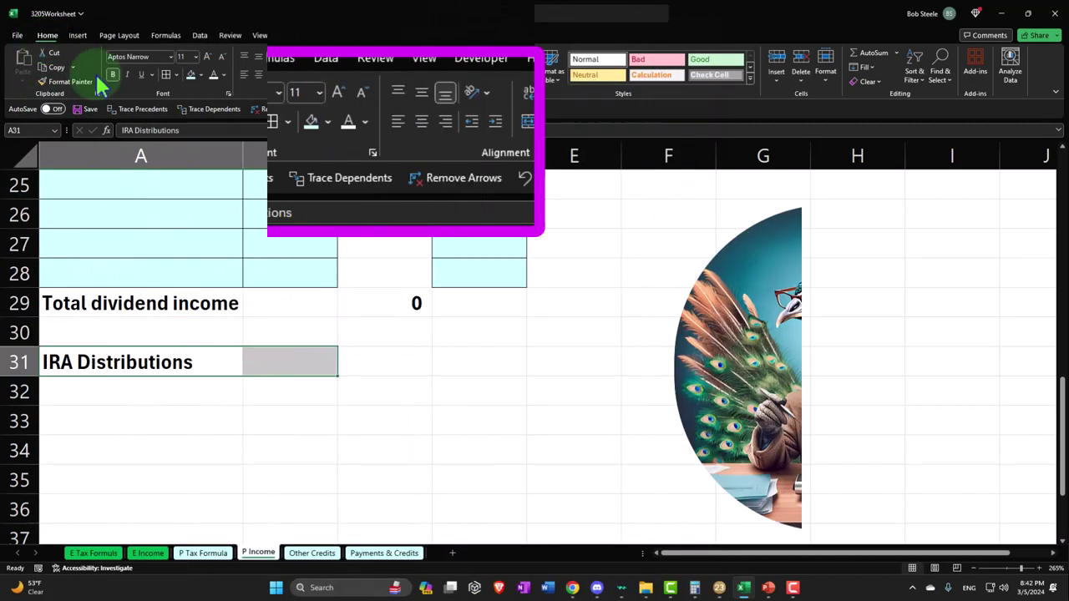
left_click(327, 121)
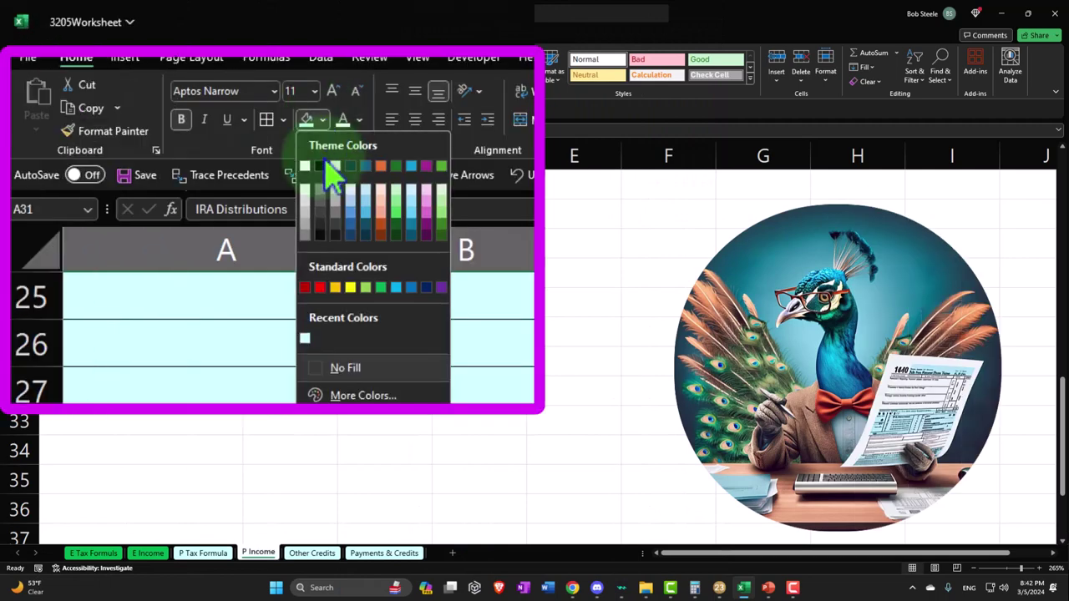
left_click(214, 70)
- Give the IRA entry rows below the heading borders and a light cyan fill
mouse_move(143, 382)
left_mouse_down()
mouse_move(288, 505)
mouse_move(298, 443)
left_mouse_up()
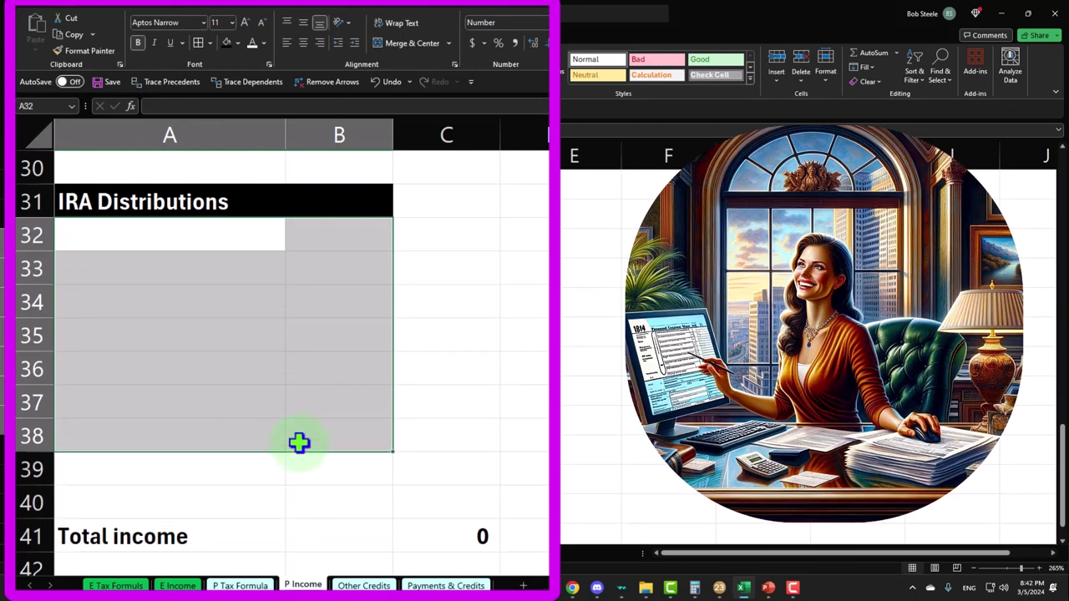
left_click(199, 43)
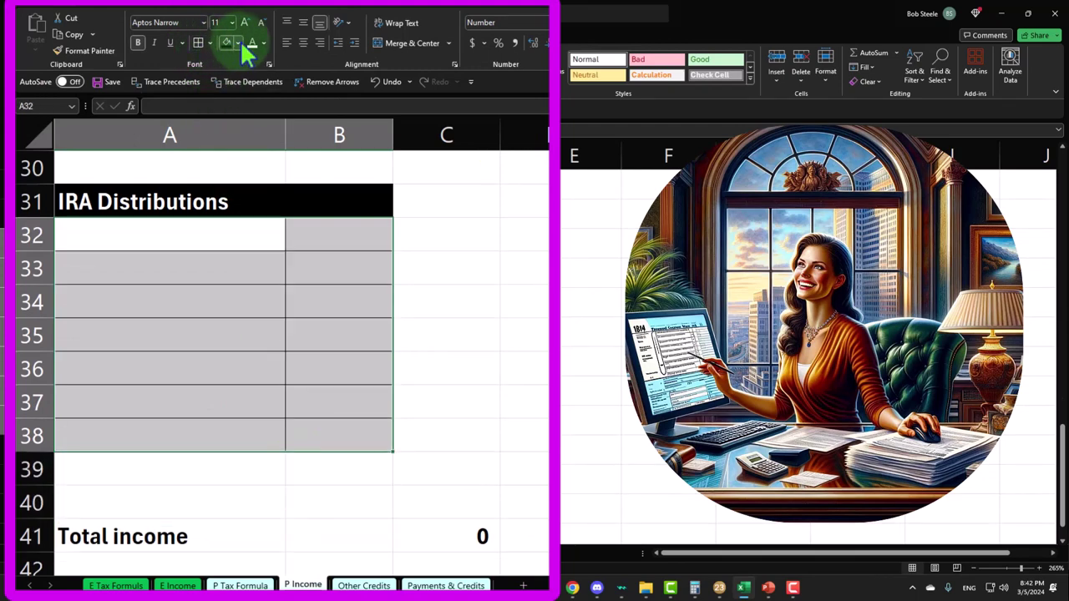
left_click(238, 42)
left_click(235, 160)
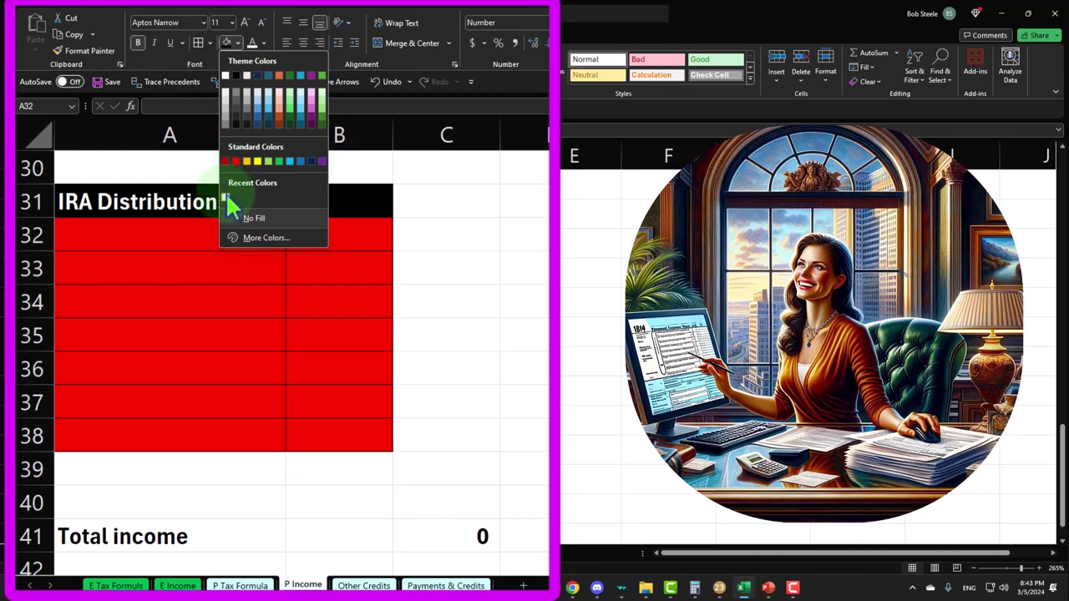
left_click(226, 201)
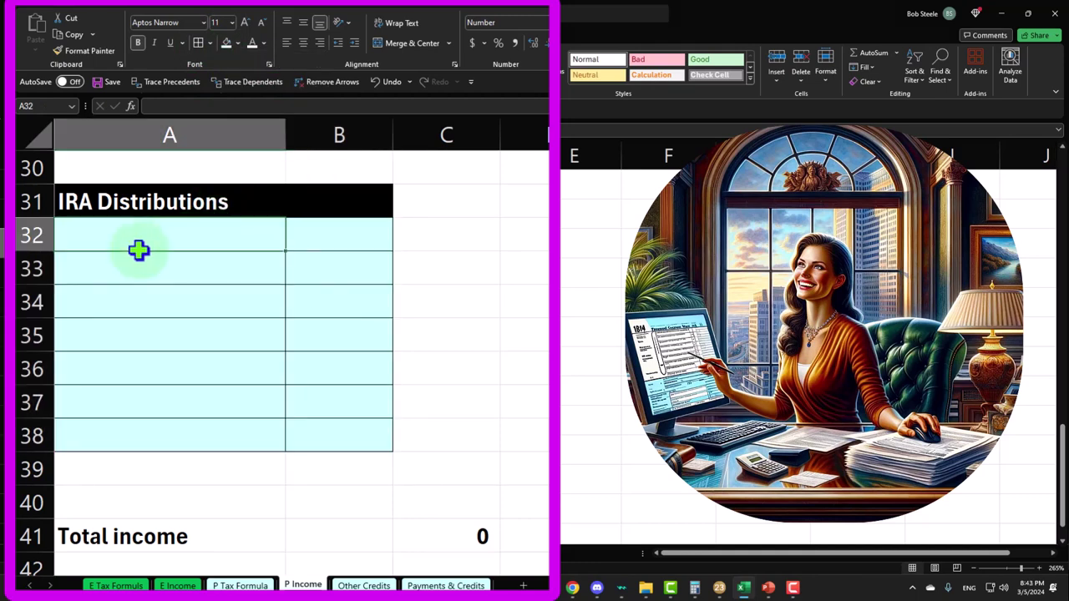
- Enter IRA 1 with 70,000, and give D32:D38 the cyan bordered input format
type("IRA 1")
key("Tab")
type("70000")
key("Return")
key("Right")
key("Right")
key("Right")
key("Right")
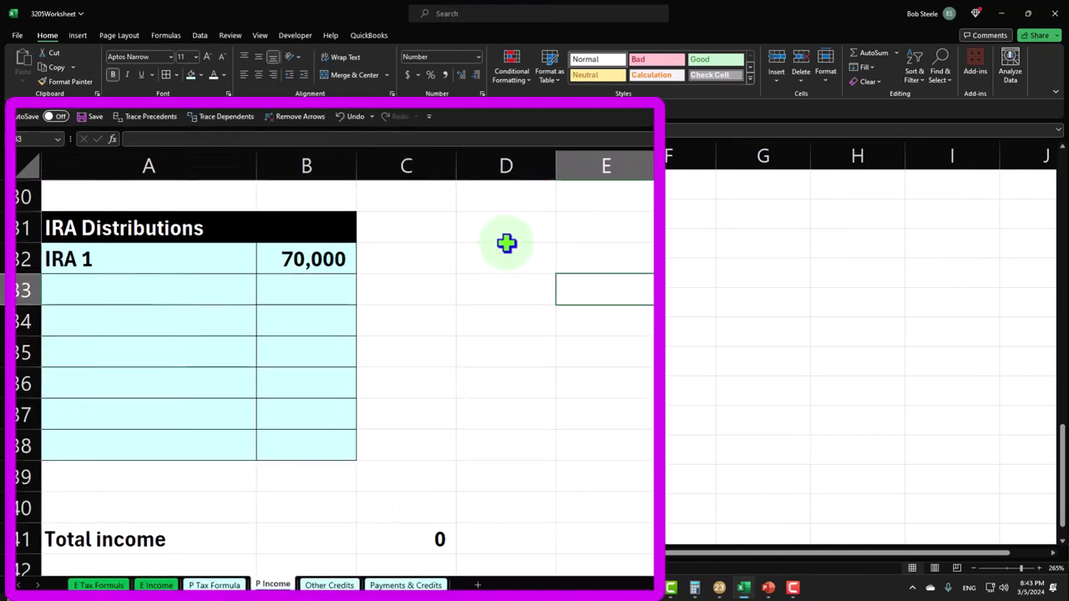
left_click_drag(479, 243, 478, 425)
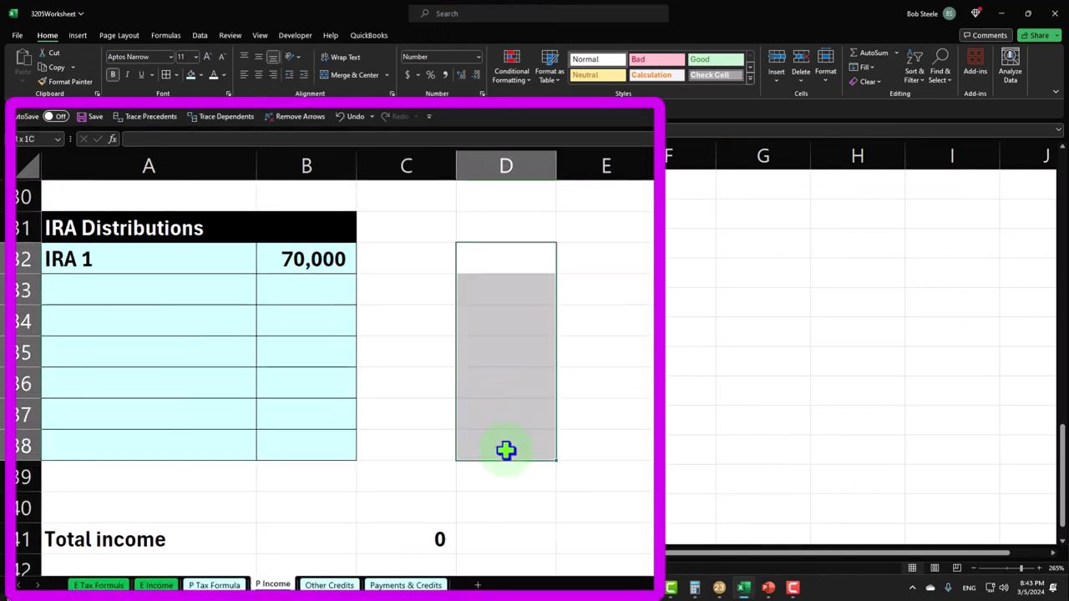
left_click(190, 74)
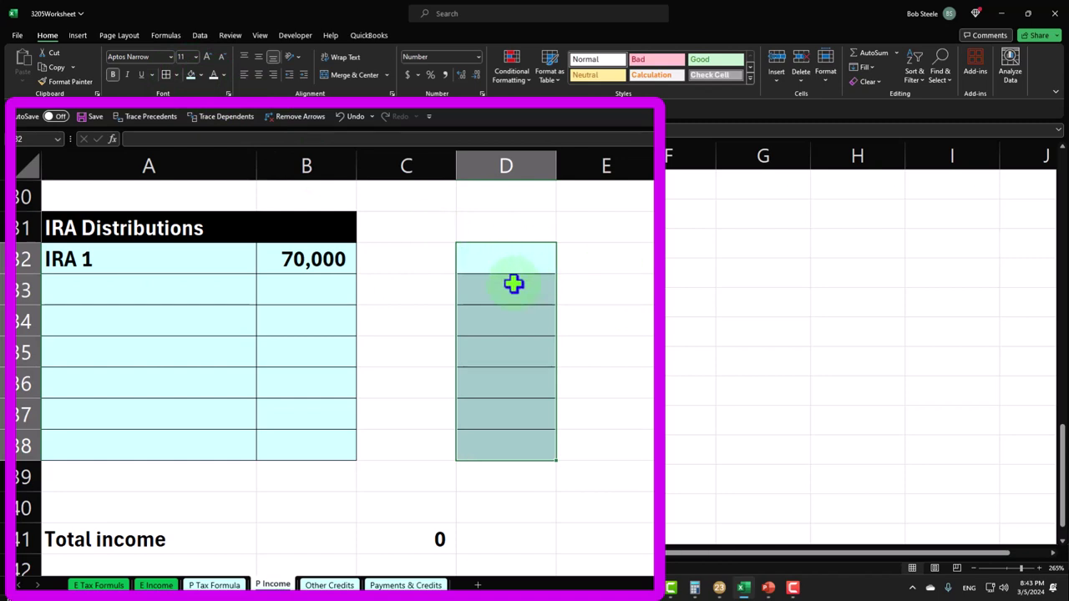
- Label cell A39 as the IRA distributions total
left_click(134, 466)
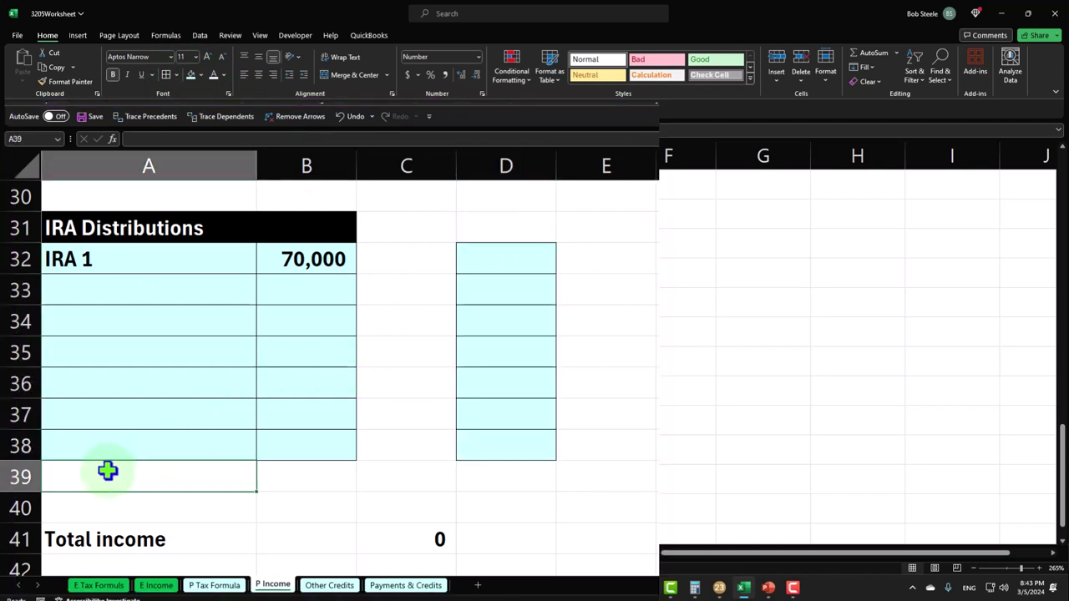
type("Total")
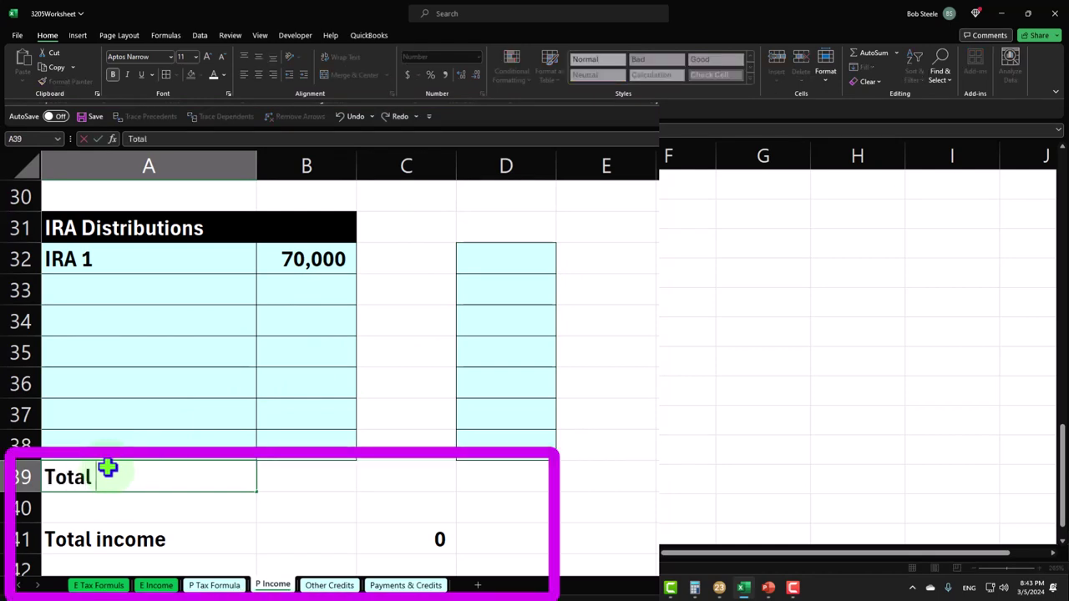
type("IER")
type("D")
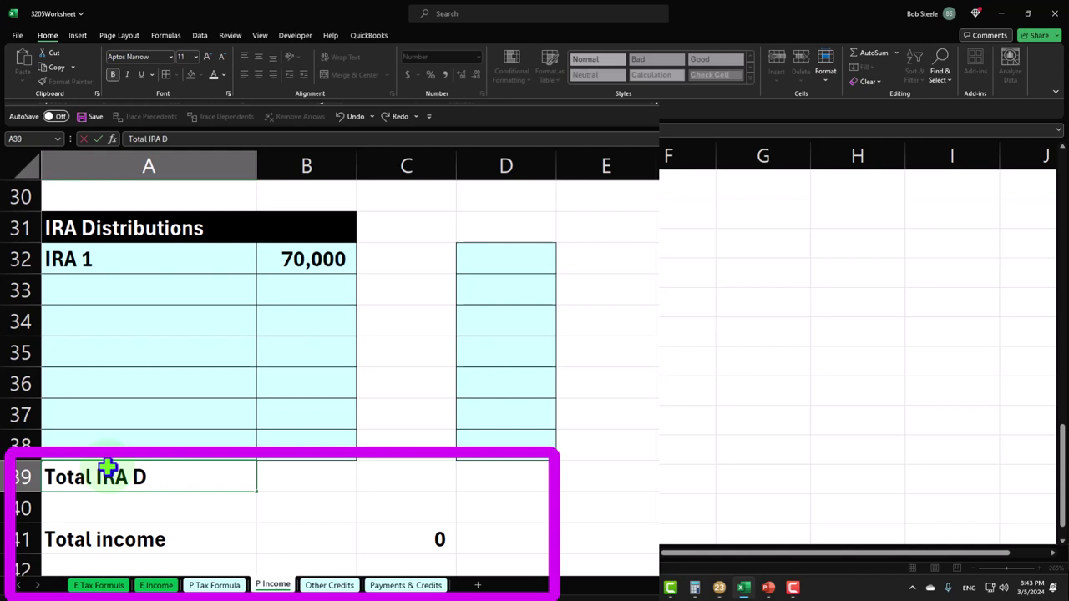
type("esiswt")
key("BackSpace")
key("BackSpace")
key("BackSpace")
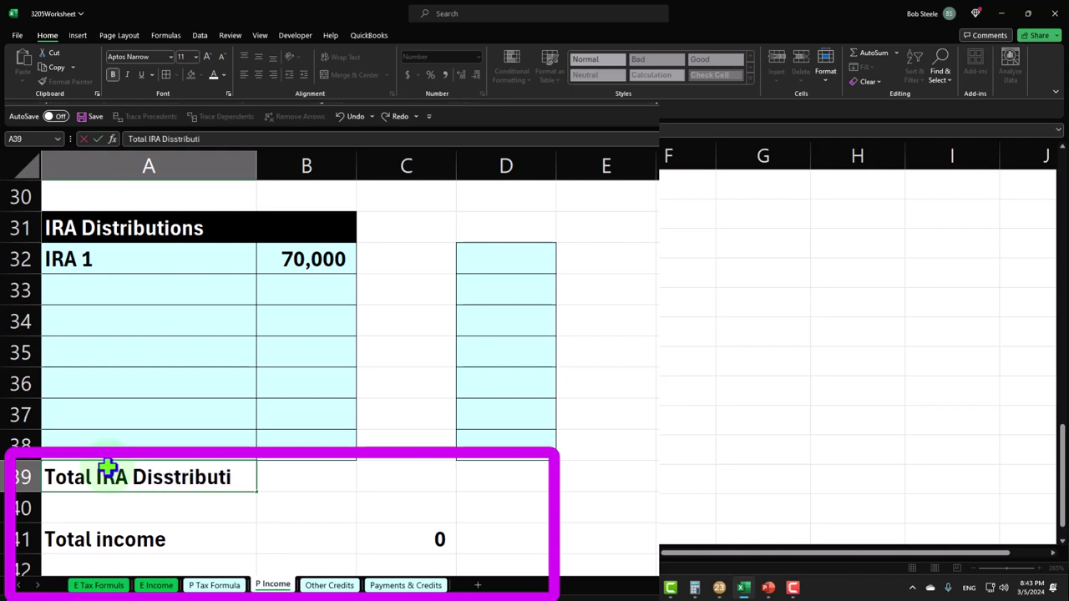
type("on")
key("Tab")
- Enter =SUM(B32:B38) in C39 to total the IRA distributions at 70,000
type("=su")
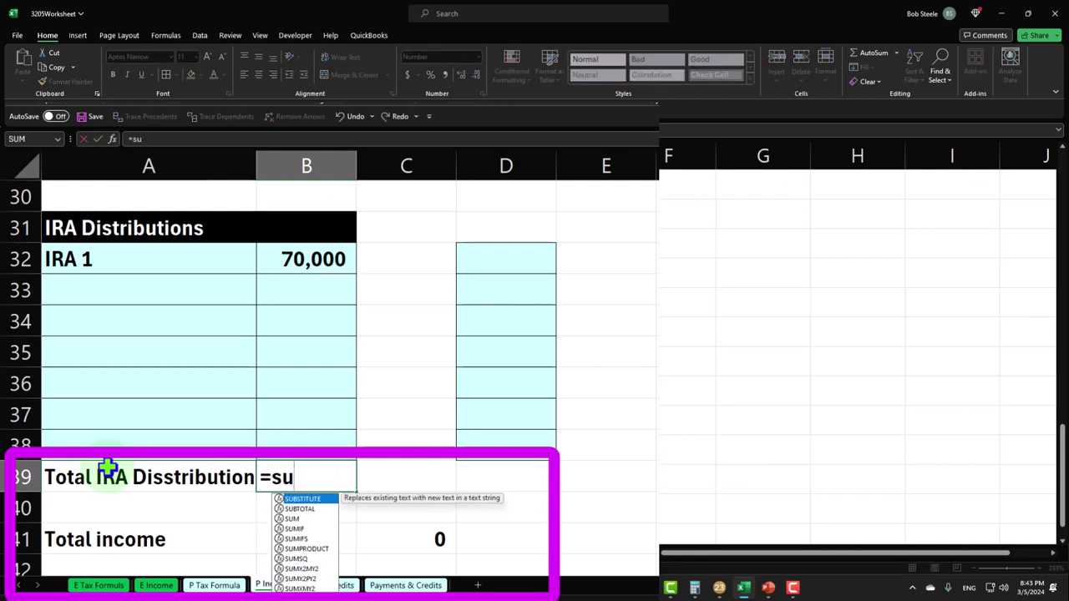
type("m(")
key("Up")
key("shift+Up")
key("shift+Up")
key("BackSpace")
key("BackSpace")
key("BackSpace")
key("BackSpace")
key("BackSpace")
key("BackSpace")
key("BackSpace")
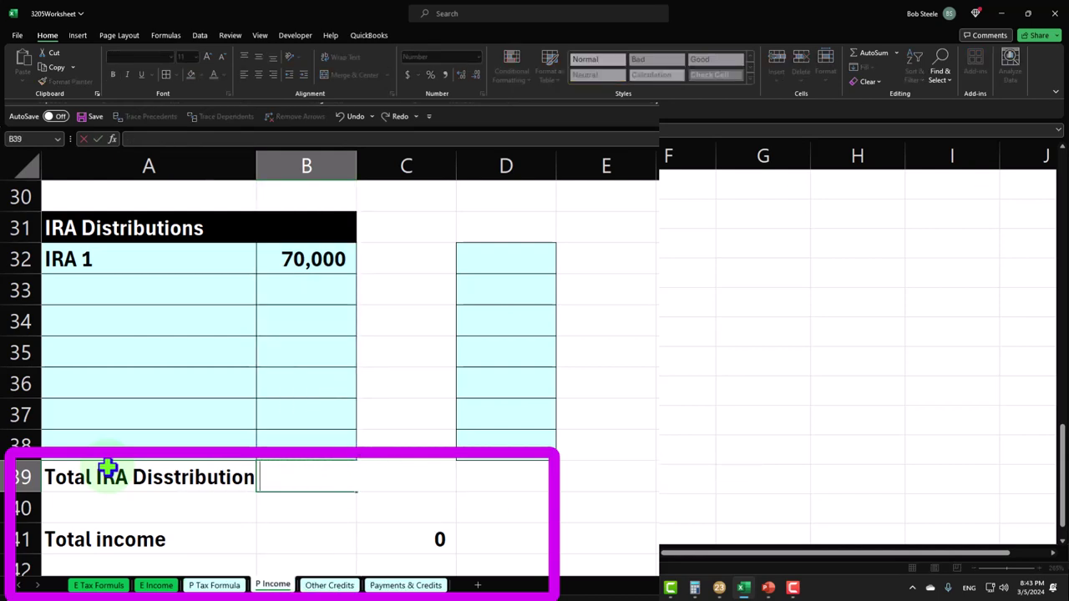
key("Tab")
type("=sum")
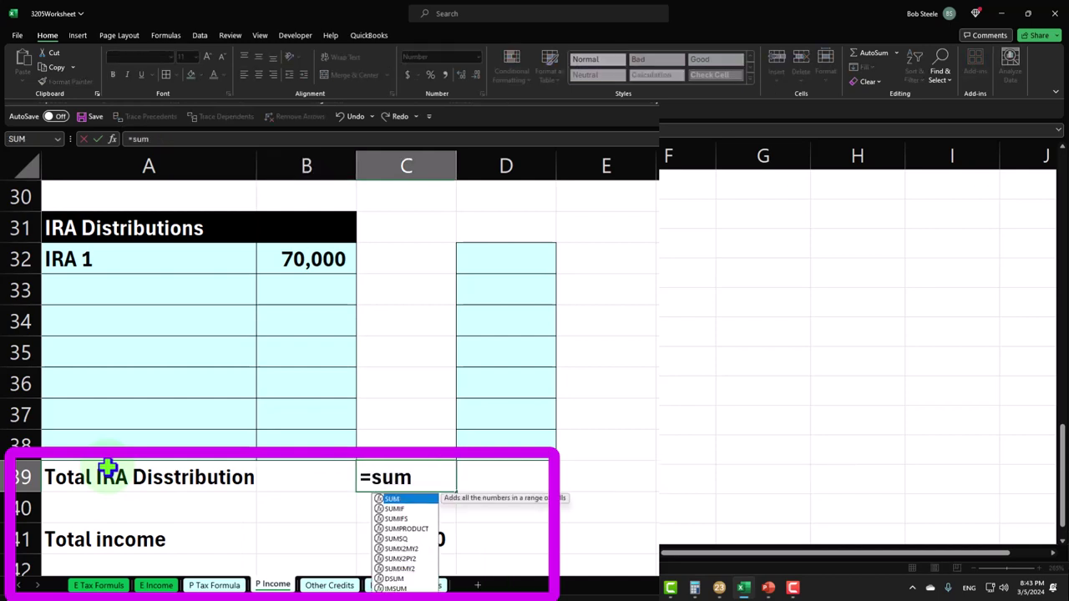
type("(")
key("Left")
key("Up")
key("shift+Up")
key("shift+Up")
key("shift+Up")
key("shift+Up")
key("shift+Up")
key("shift+Up")
key("Return")
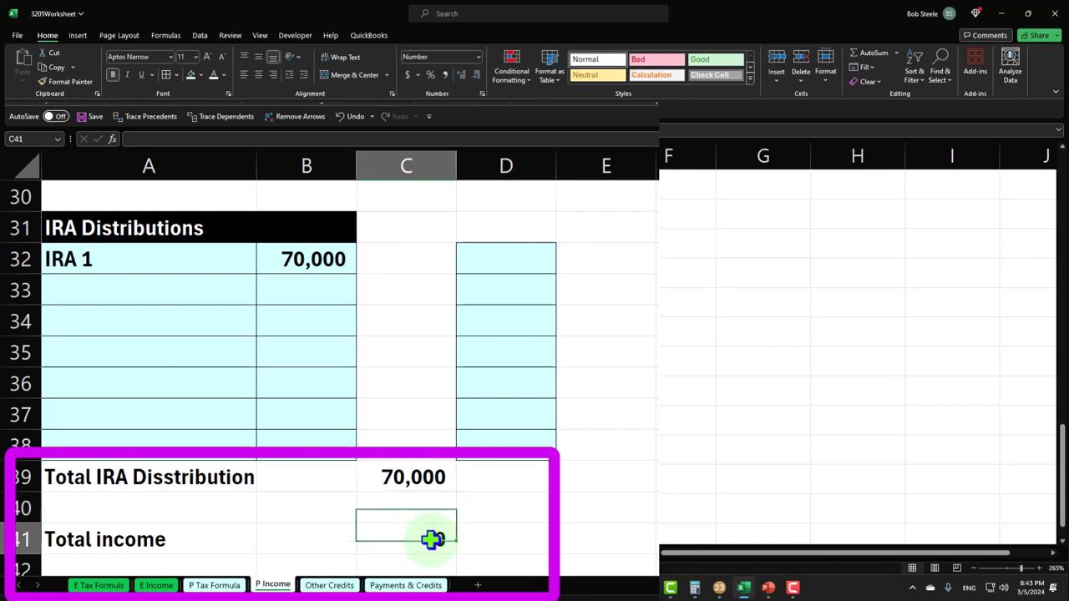
- Extend the C41 Total income SUM down to row 39, making Total income 70,000
left_click(432, 539)
key("alt+equal")
left_click_drag(420, 472, 422, 359)
scroll(422, 359, "up", 2)
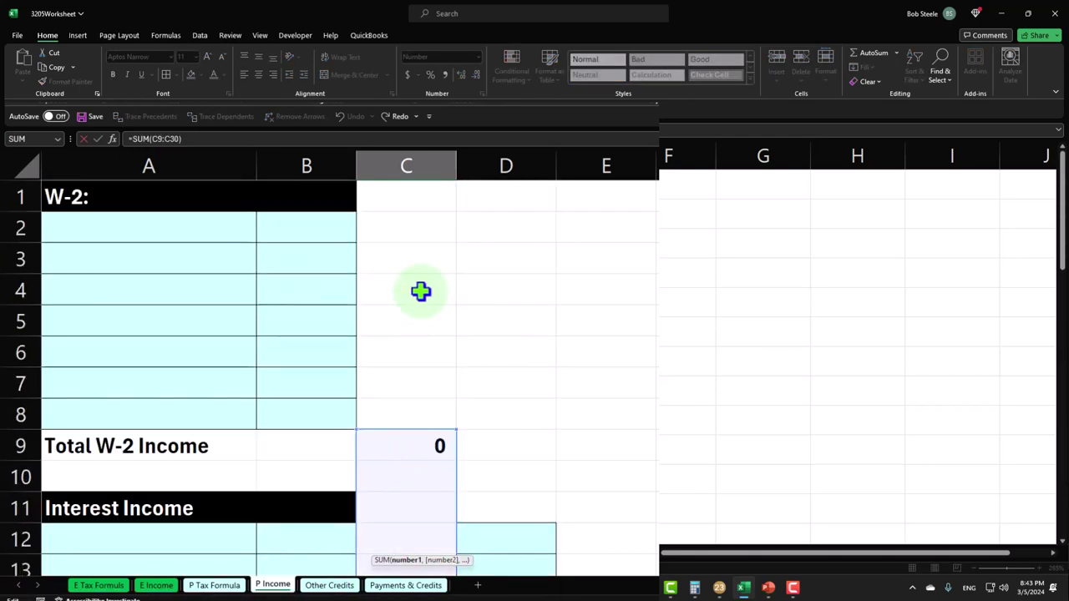
scroll(420, 292, "down", 4)
scroll(420, 290, "down", 2)
scroll(420, 291, "down", 4)
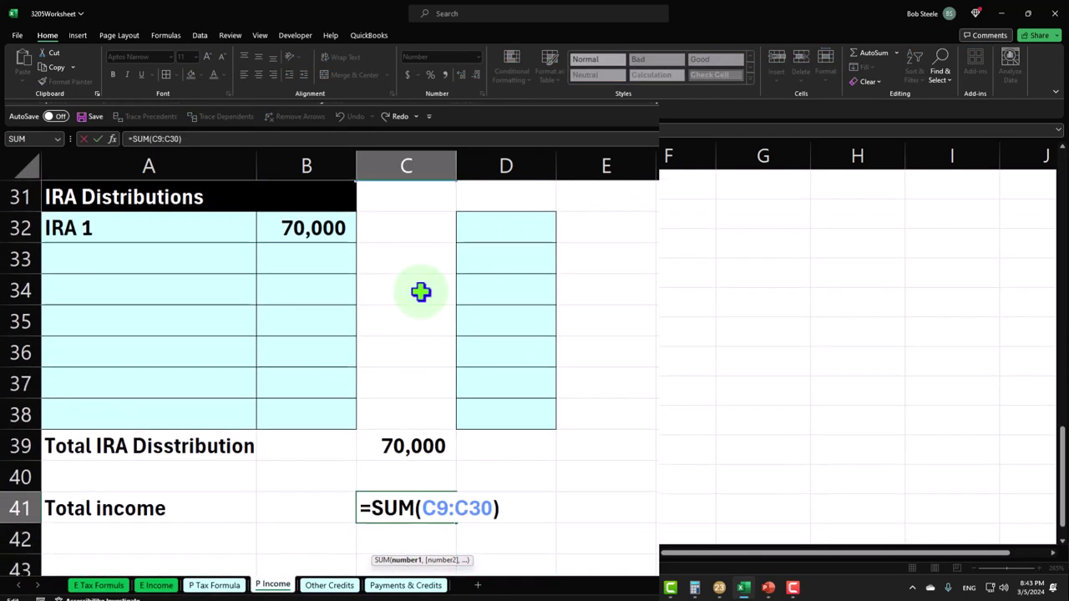
scroll(446, 270, "up", 1)
left_click_drag(446, 271, 460, 543)
scroll(487, 417, "down", 1)
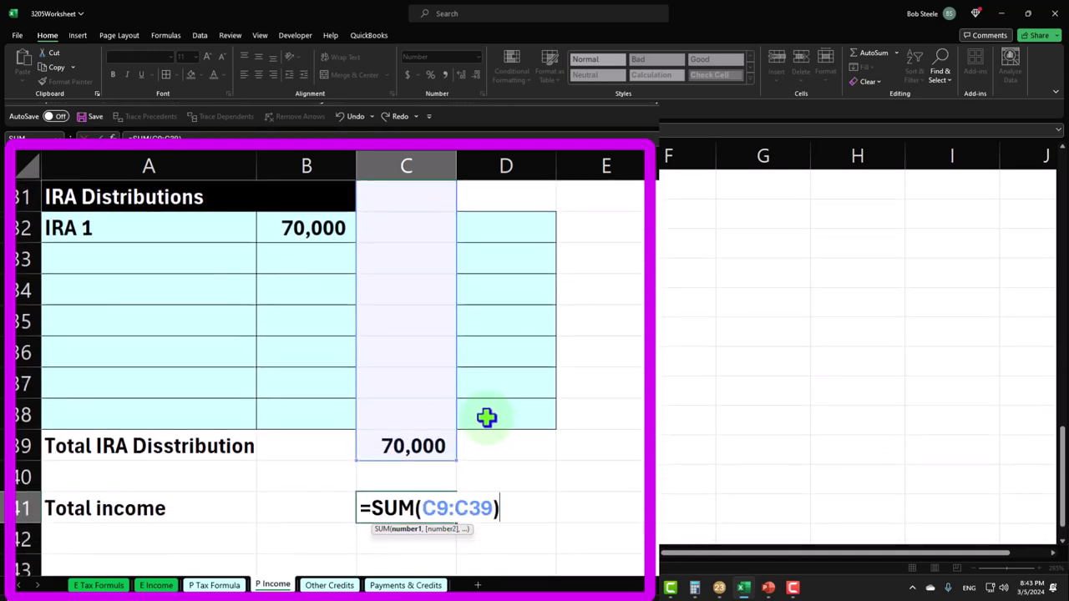
key("Return")
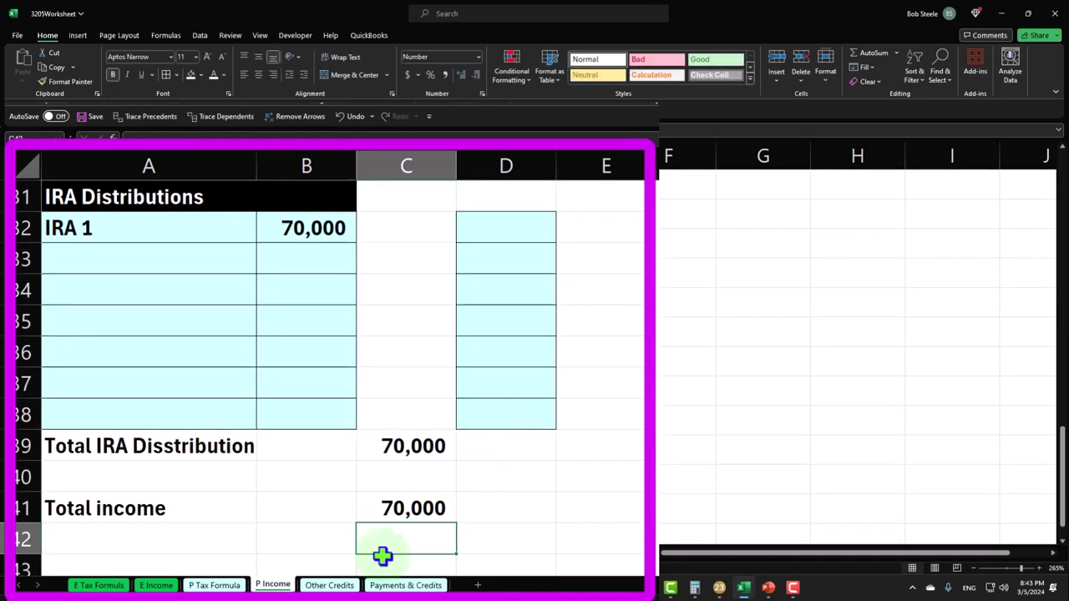
left_click(227, 585)
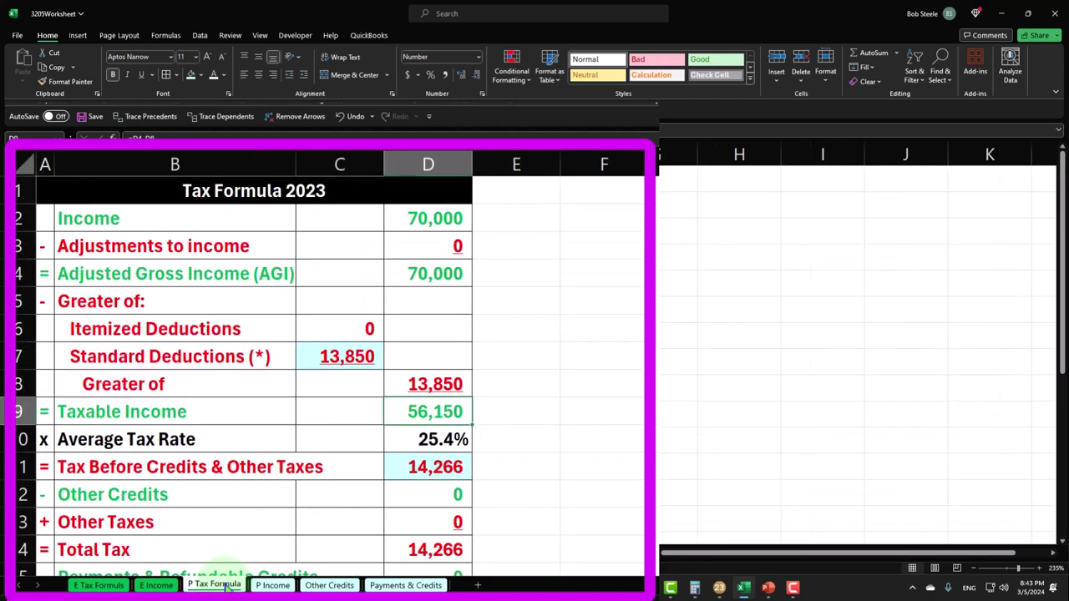
- Set the C7 standard deduction to =+D22+E25, giving 15,700 and taxable income 54,300
left_click(415, 219)
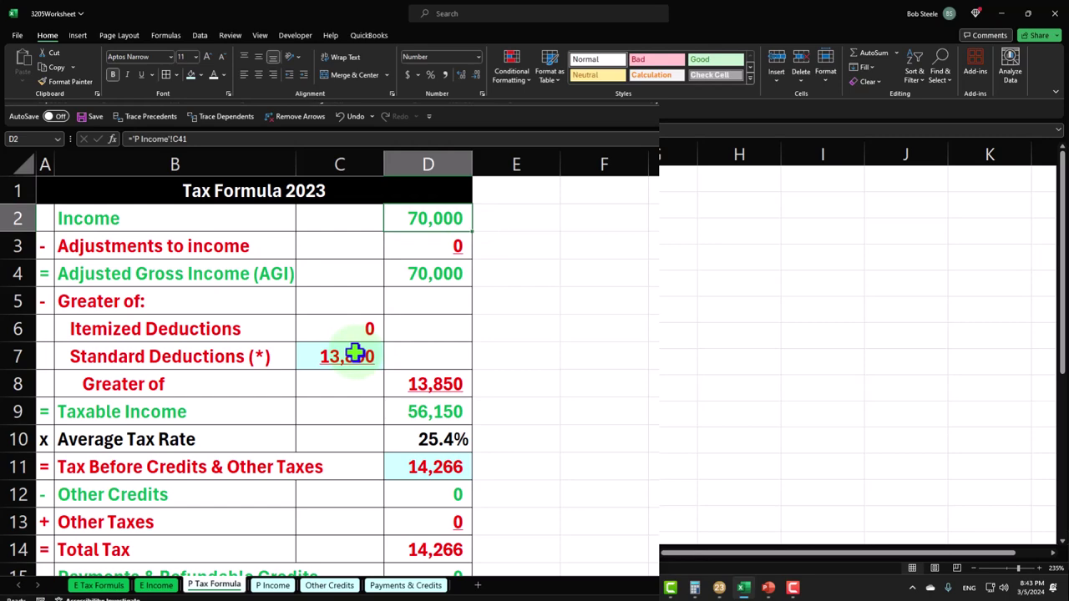
left_click(354, 354)
type("=+D22")
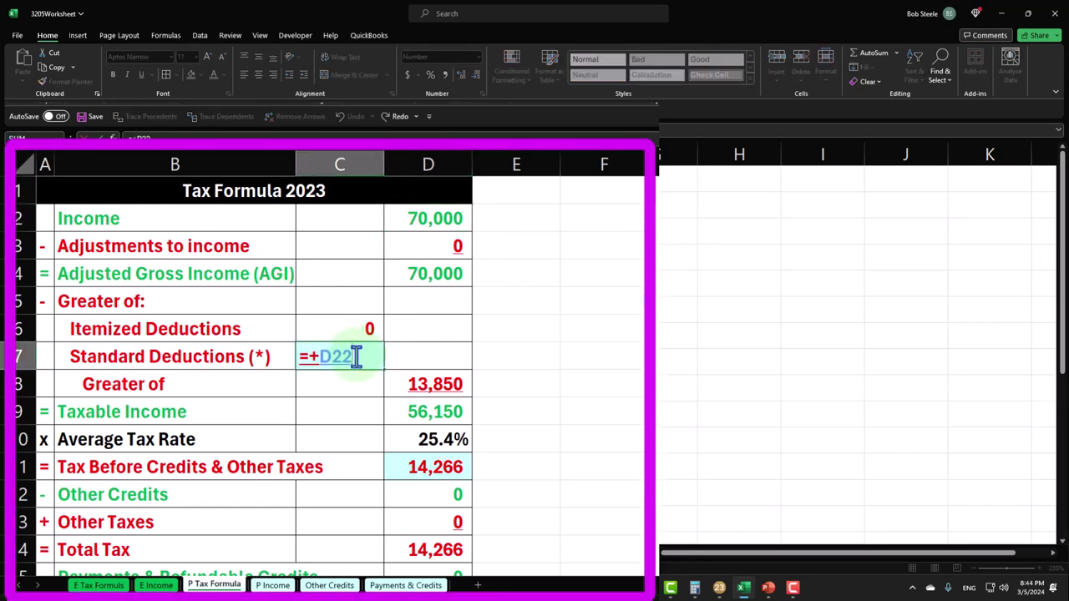
type("+")
scroll(366, 340, "down", 2)
scroll(369, 353, "down", 2)
scroll(418, 376, "down", 1)
left_click(520, 440)
key("Return")
scroll(534, 442, "up", 3)
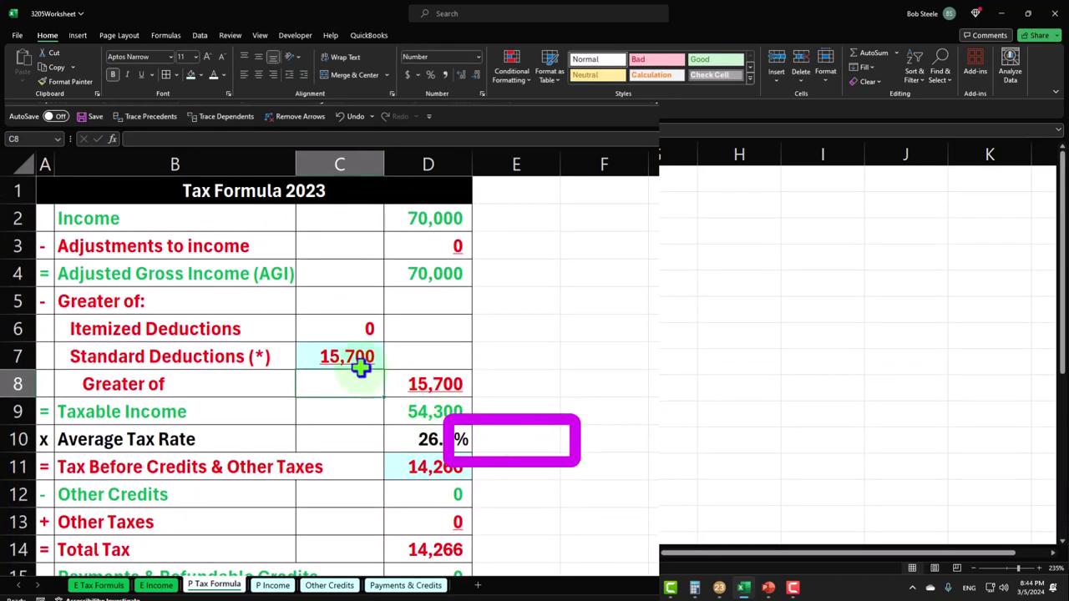
left_click(430, 411)
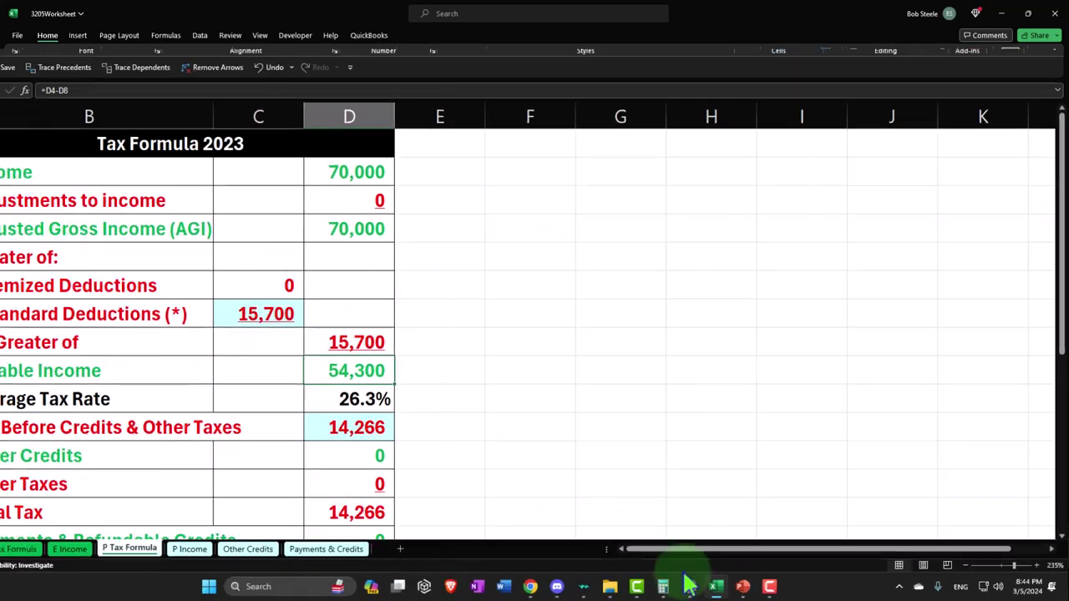
left_click(690, 587)
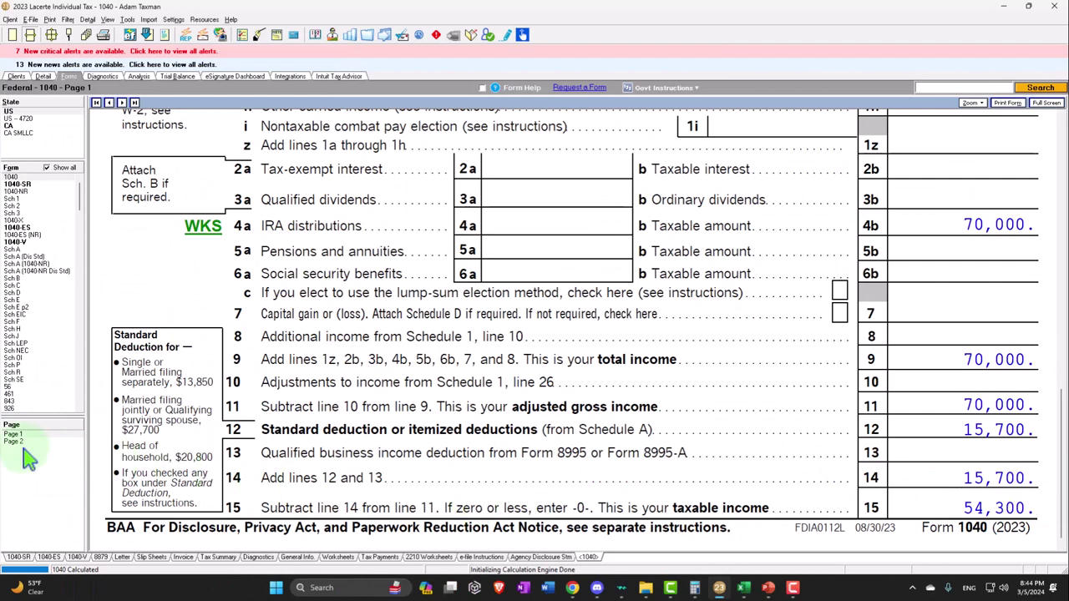
- Read the 7,259 tax on Form 1040 page 2 and enter 7,259 in Excel's D11
left_click(23, 443)
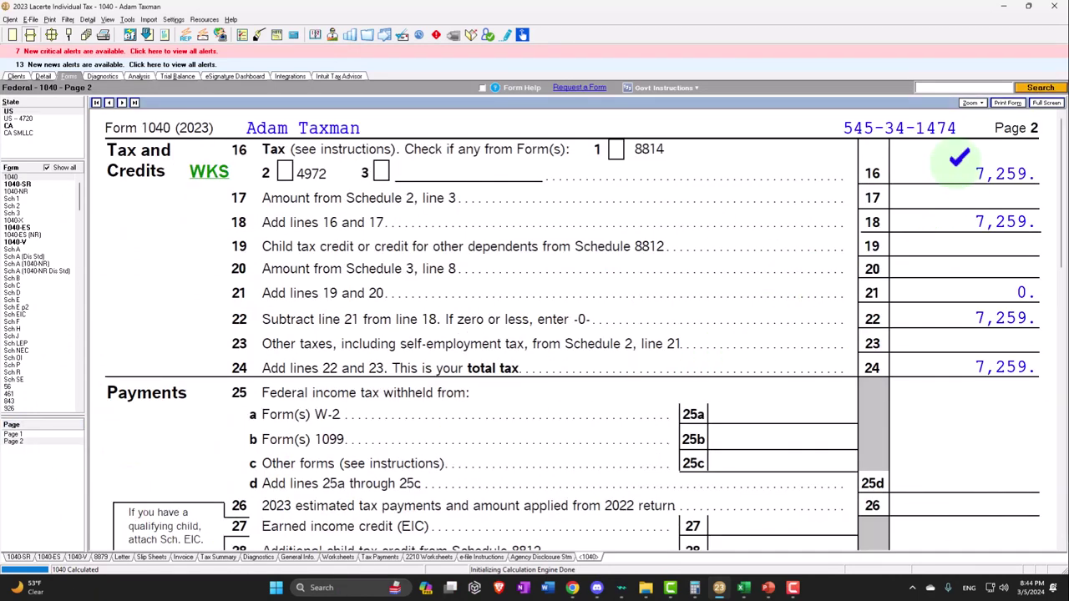
left_click(743, 587)
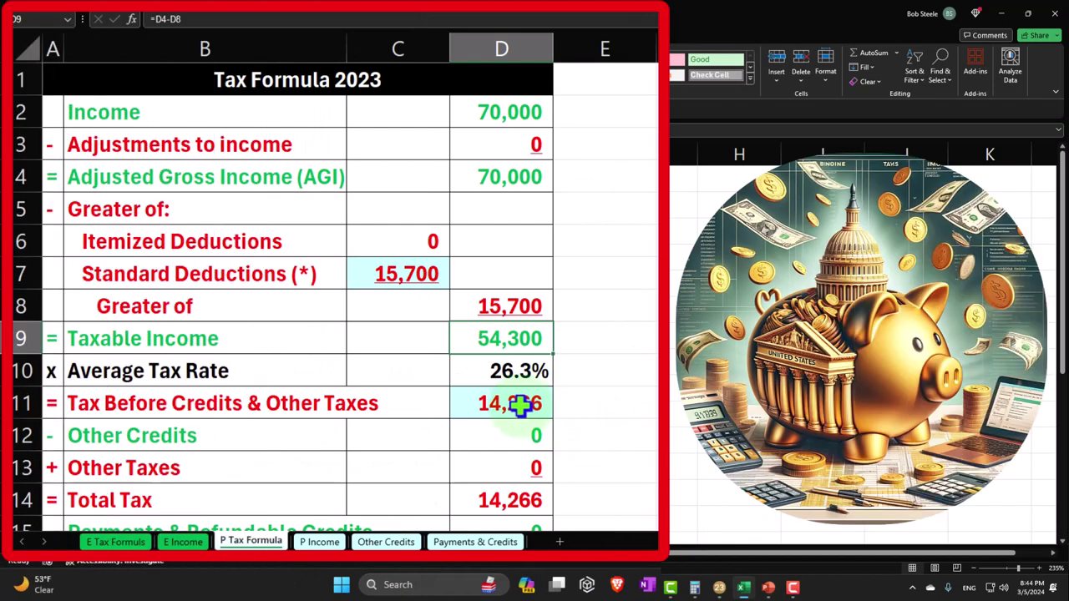
left_click(419, 442)
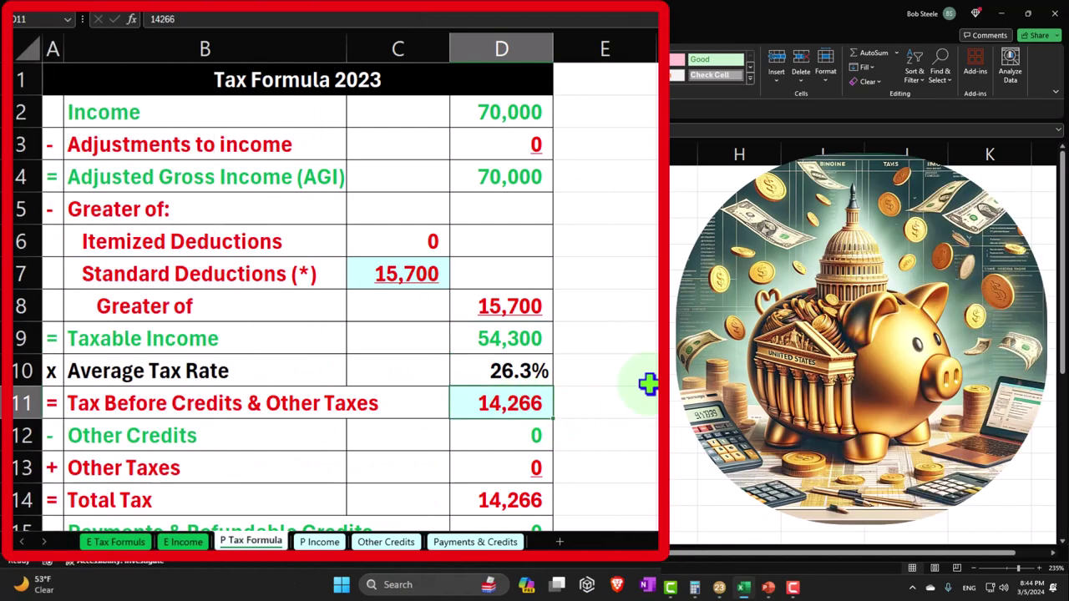
type("7,259")
key("Return")
- Return to Form 1040 page 1 line 4b in Lacerte and open the calculator
left_click(718, 587)
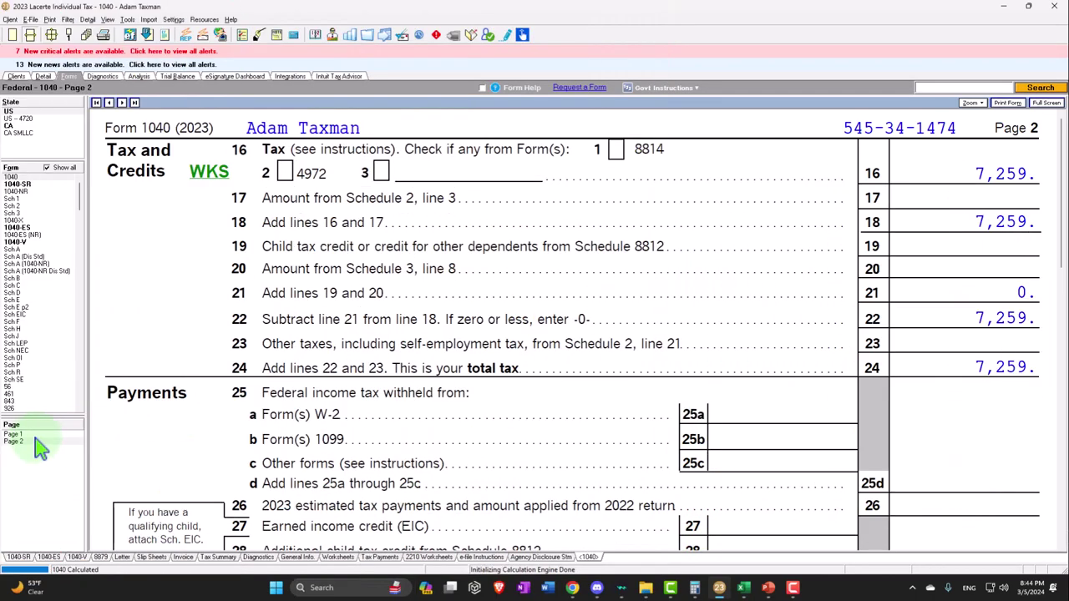
left_click(25, 434)
scroll(615, 417, "down", 5)
scroll(618, 417, "down", 5)
scroll(618, 418, "down", 5)
scroll(618, 418, "down", 7)
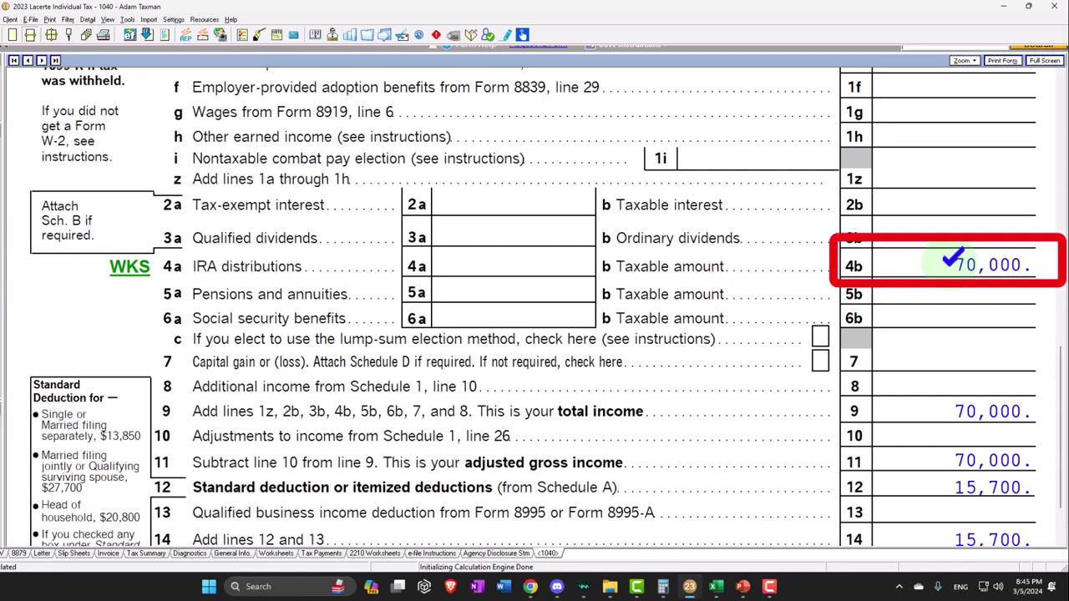
key("XF86Calculator")
- Divide the 70,000 distribution by two in the calculator
left_click(692, 281)
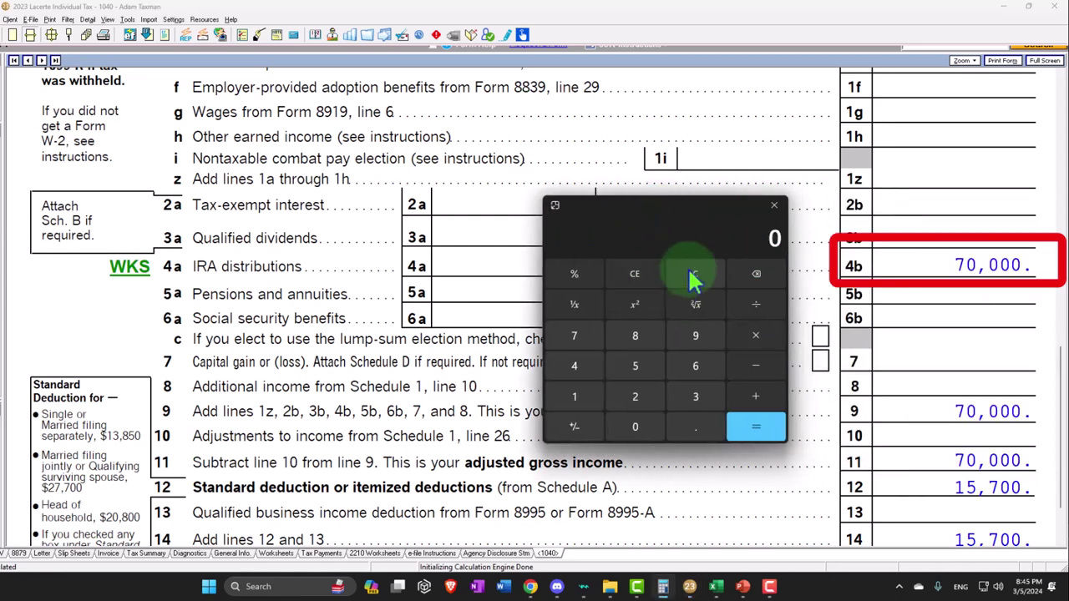
type("700000")
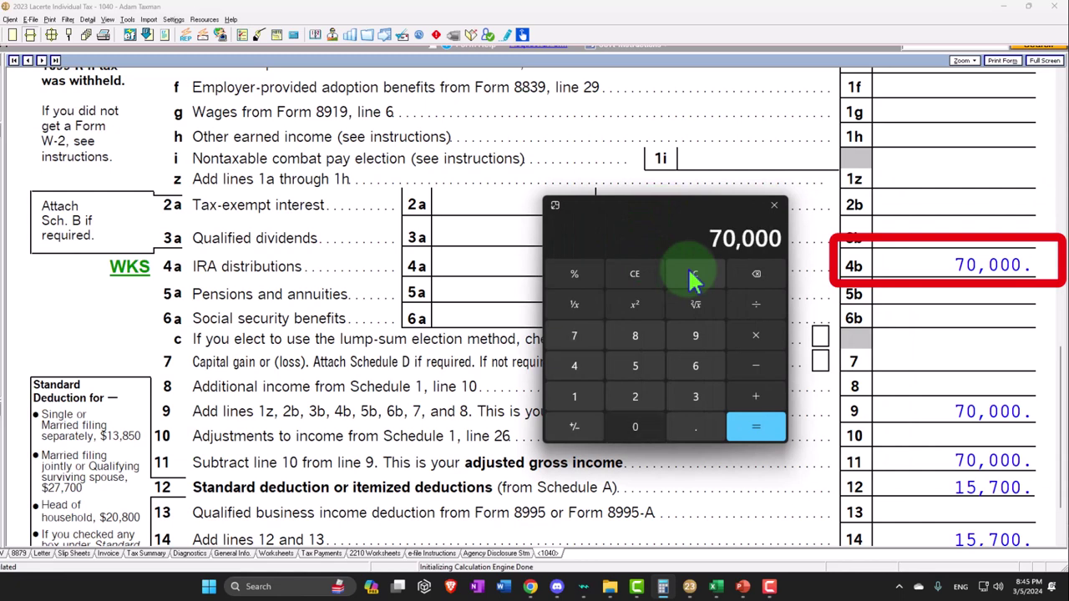
type("2")
key("Return")
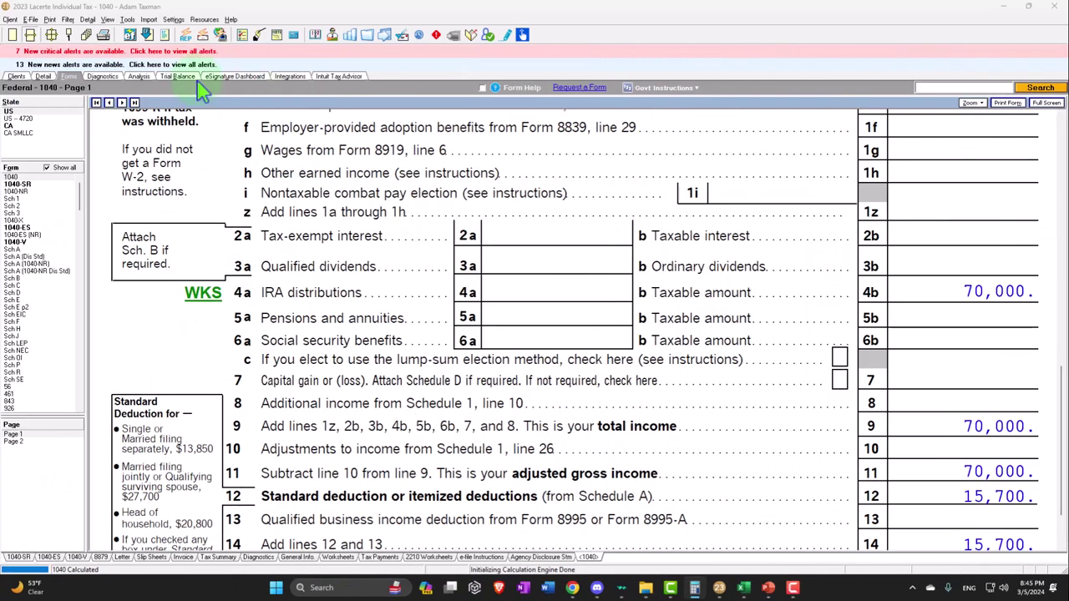
- Change the 1099-R gross and taxable distribution to 35,000, then view Form 1040 page 1
left_click(46, 76)
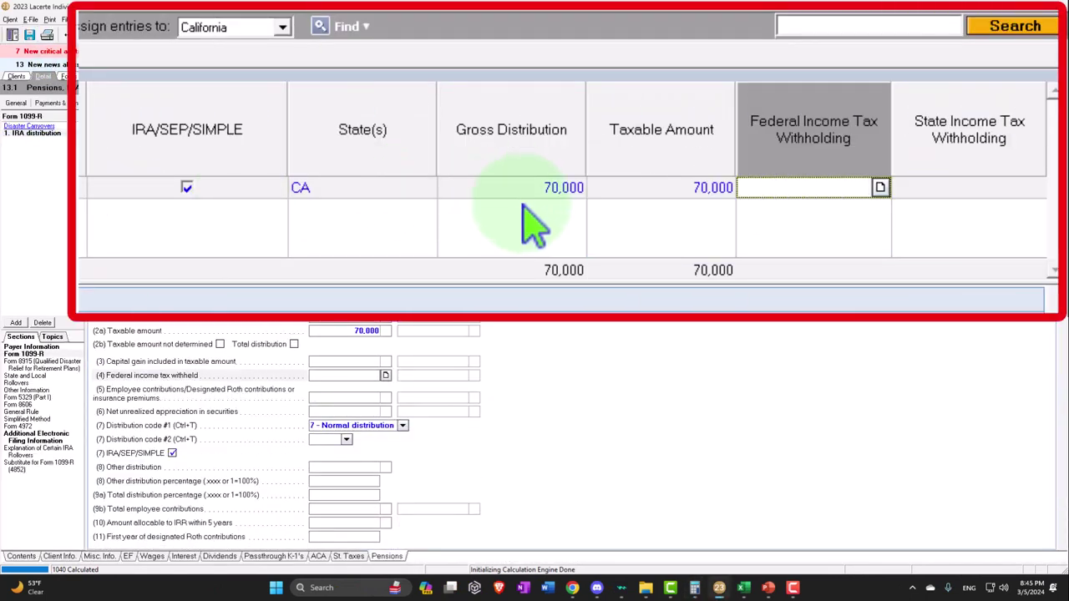
left_click(523, 199)
type("35")
key("Tab")
type("350")
key("Tab")
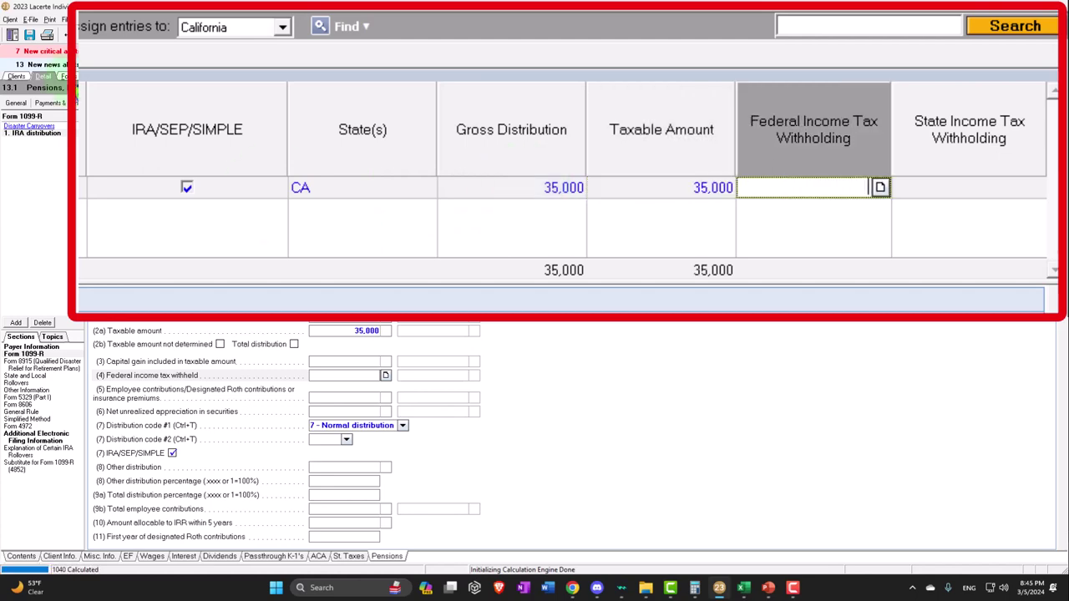
key("F8")
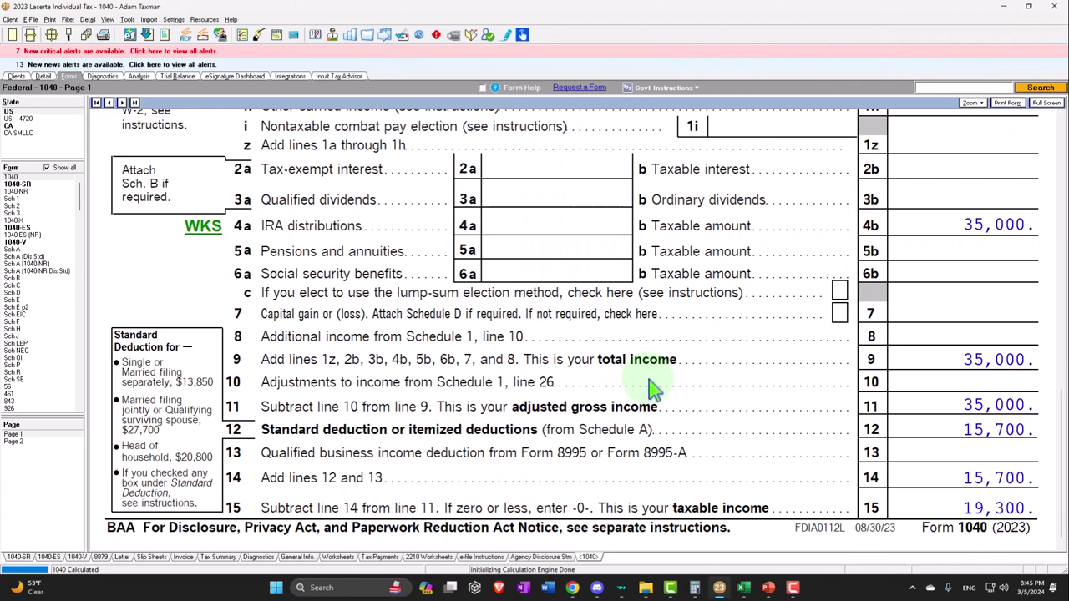
left_click(16, 434)
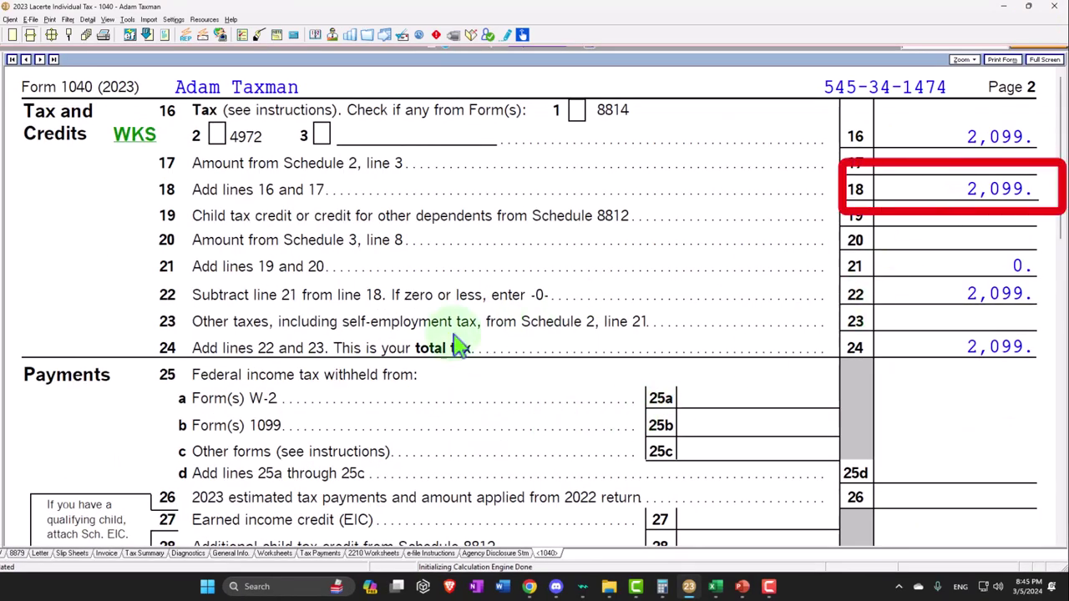
- Check the 2,099 total tax on page 2, then scroll to the page 1 income lines
left_click(15, 441)
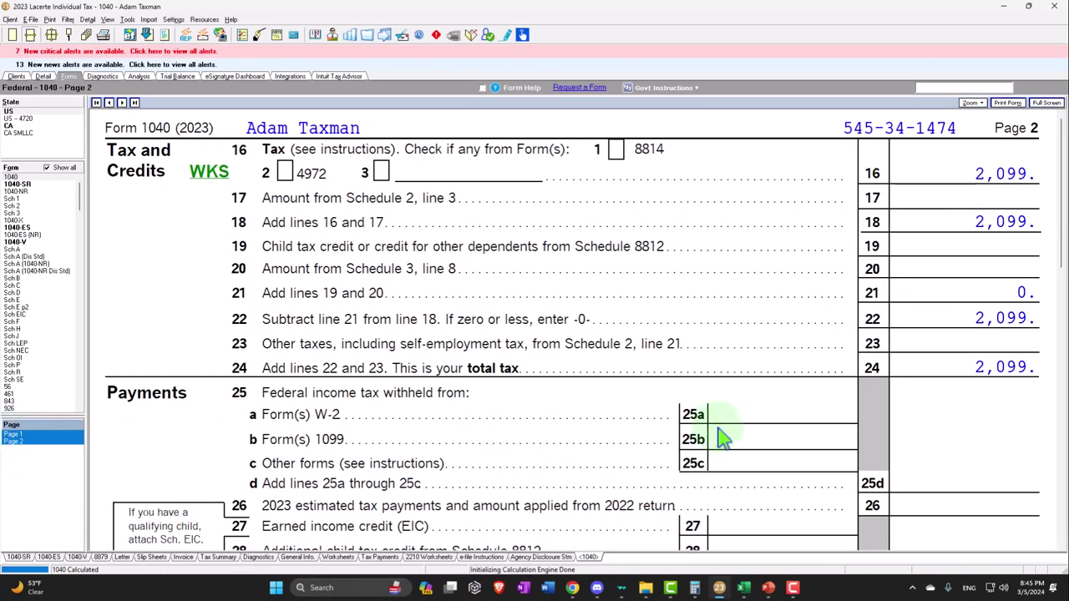
scroll(728, 428, "up", 5)
scroll(727, 428, "down", 3)
scroll(727, 428, "down", 3)
scroll(727, 427, "down", 2)
scroll(728, 427, "down", 1)
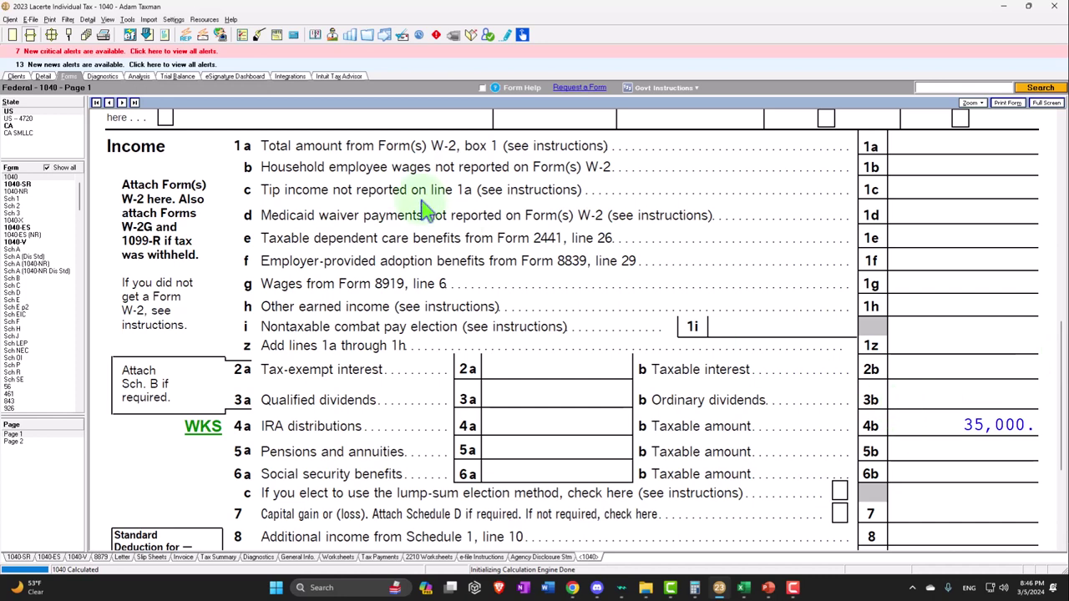
left_click(43, 76)
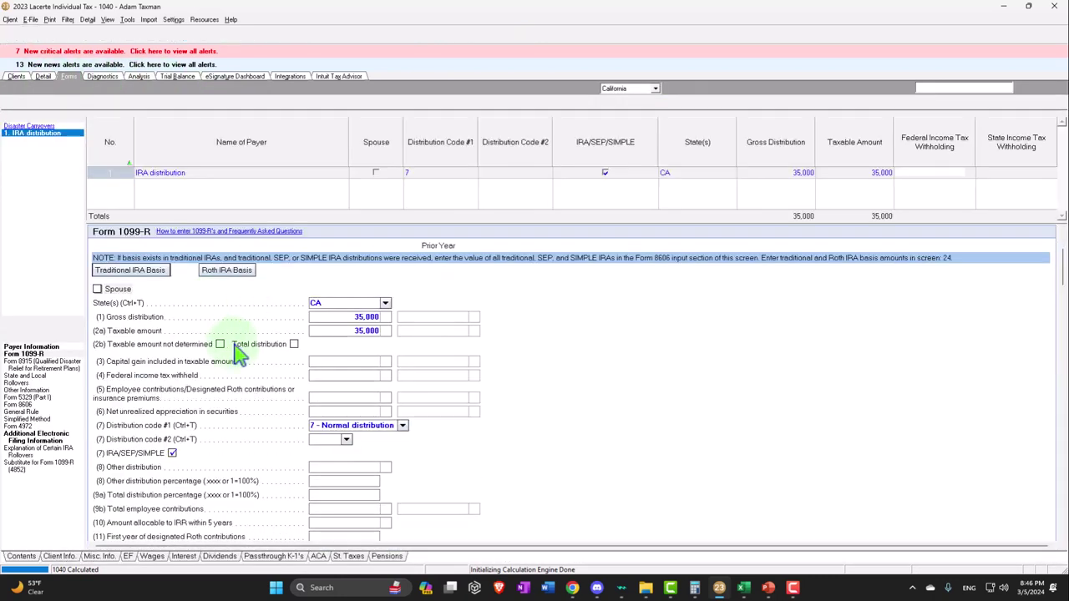
left_click(65, 557)
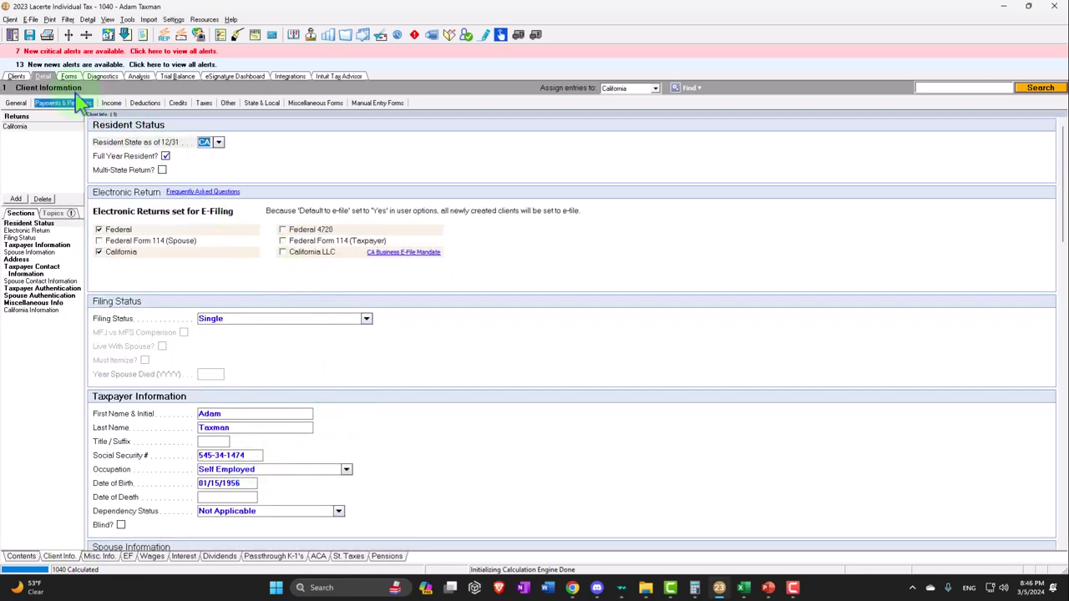
scroll(254, 299, "down", 3)
scroll(254, 299, "down", 5)
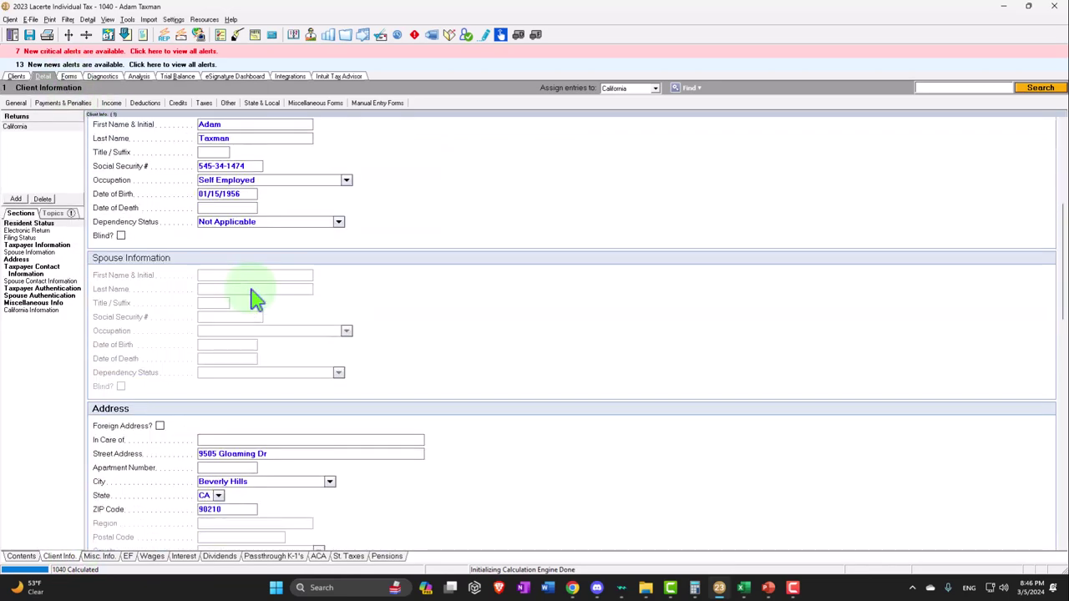
scroll(250, 298, "down", 4)
scroll(251, 298, "up", 7)
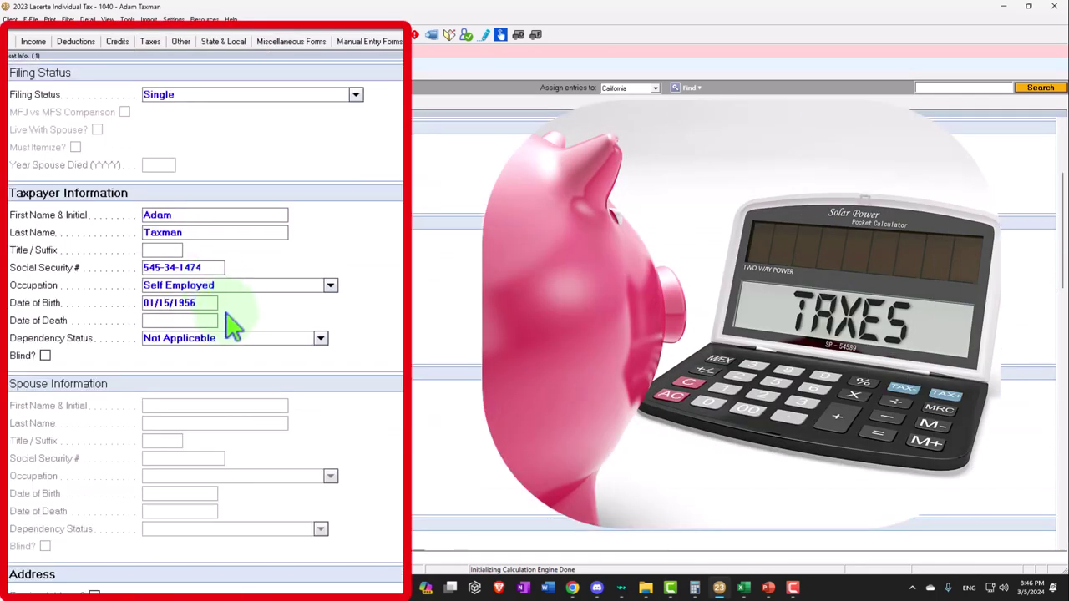
left_click(200, 304)
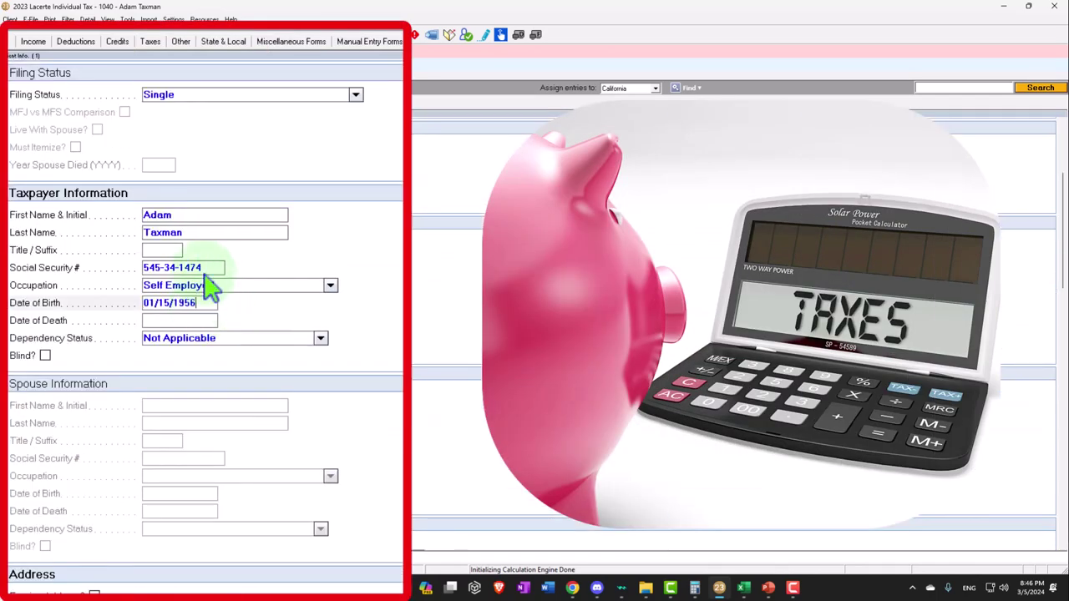
key("BackSpace")
key("BackSpace")
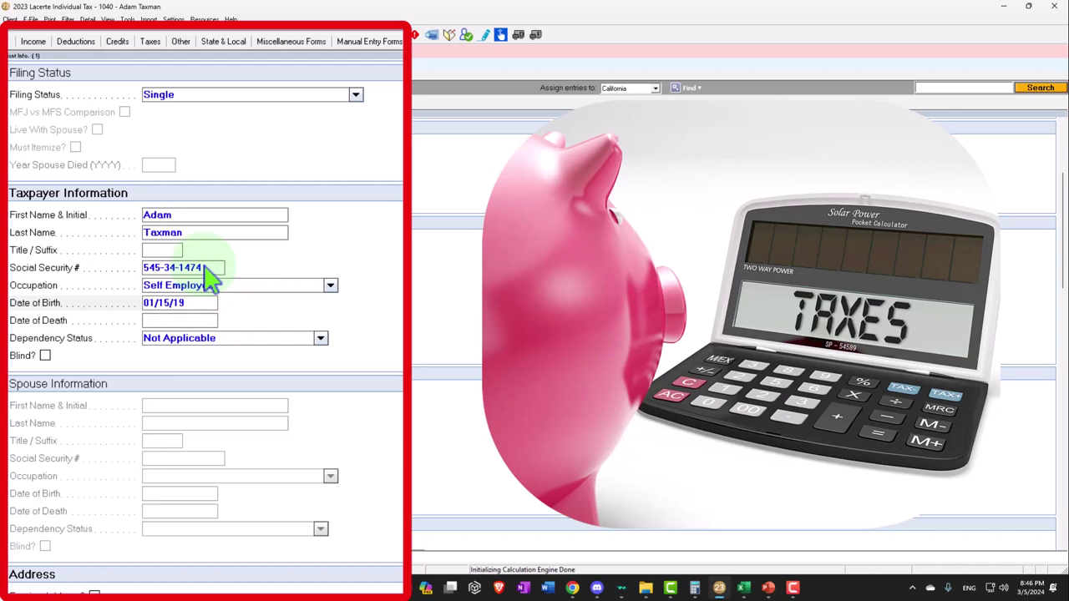
type("77")
key("Tab")
left_click(109, 104)
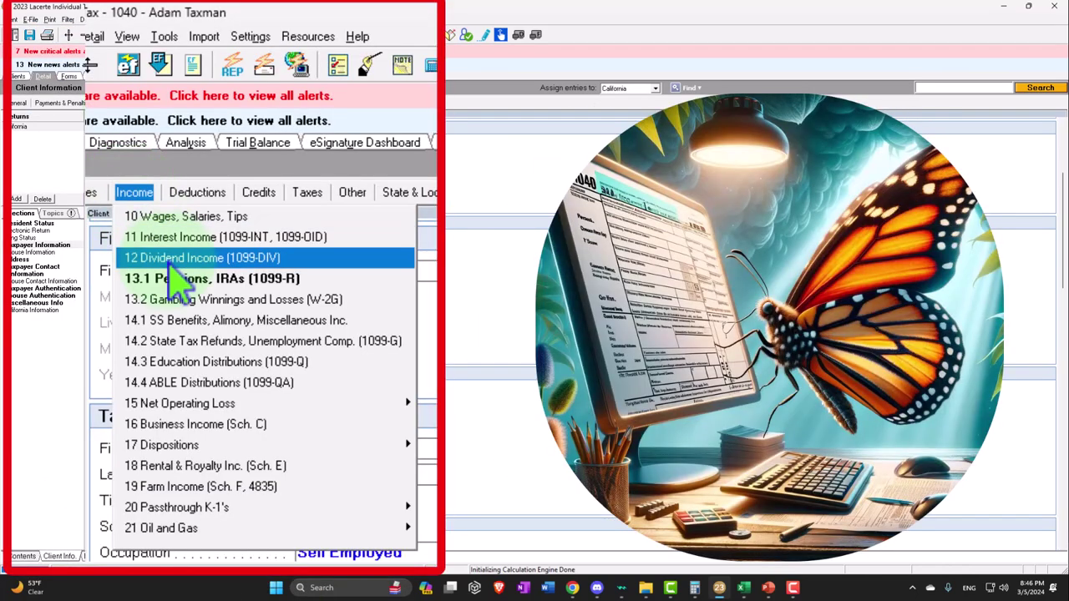
left_click(213, 278)
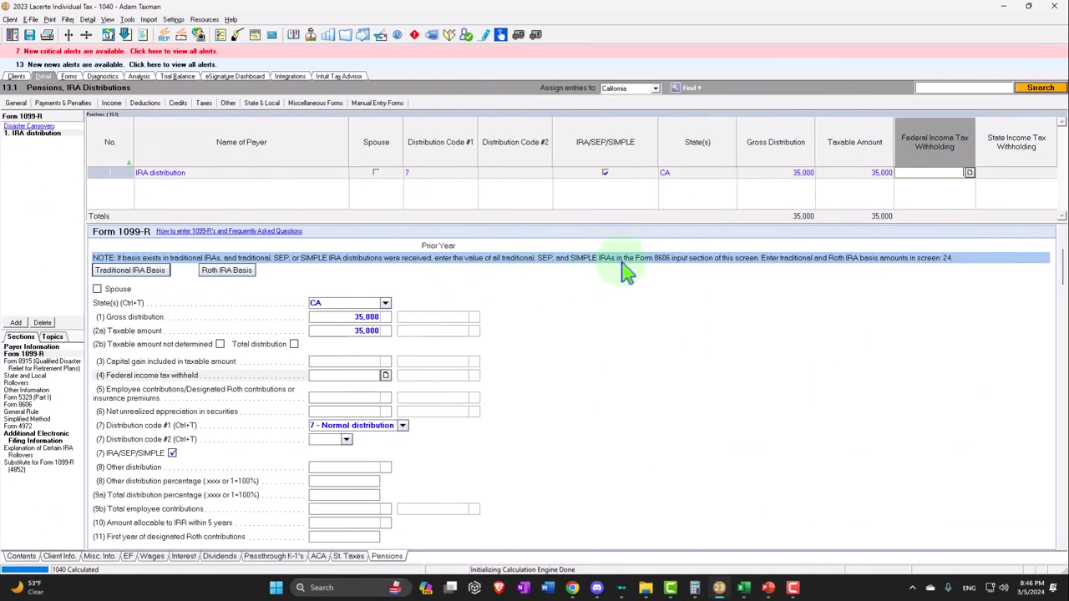
- Enter 70,000 as the 1099-R gross distribution and taxable amount
left_click(760, 192)
type("7,000")
key("Tab")
key("BackSpace")
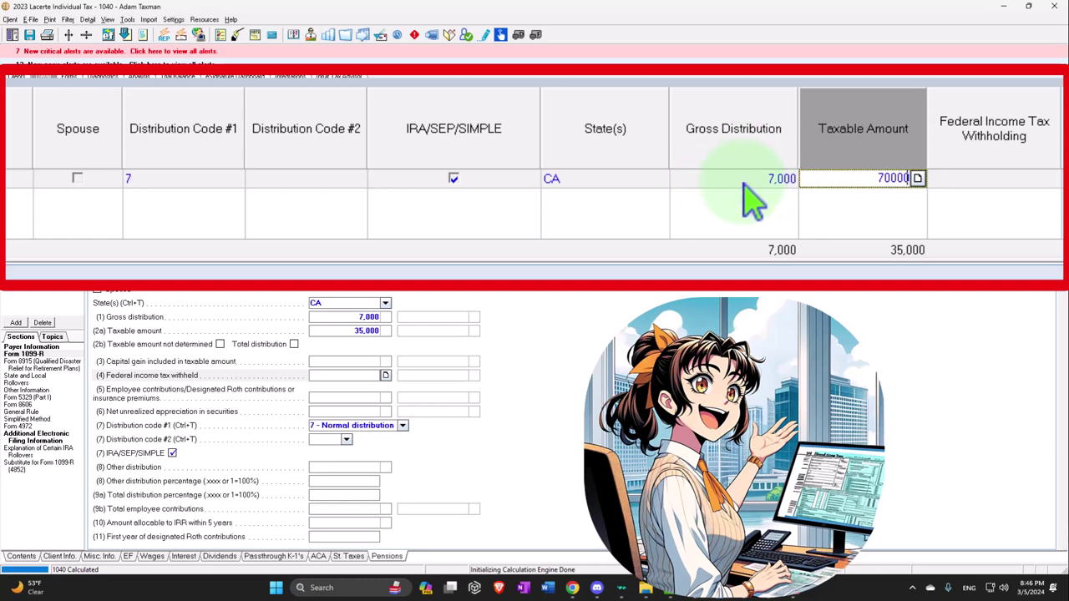
left_click(754, 193)
type("7")
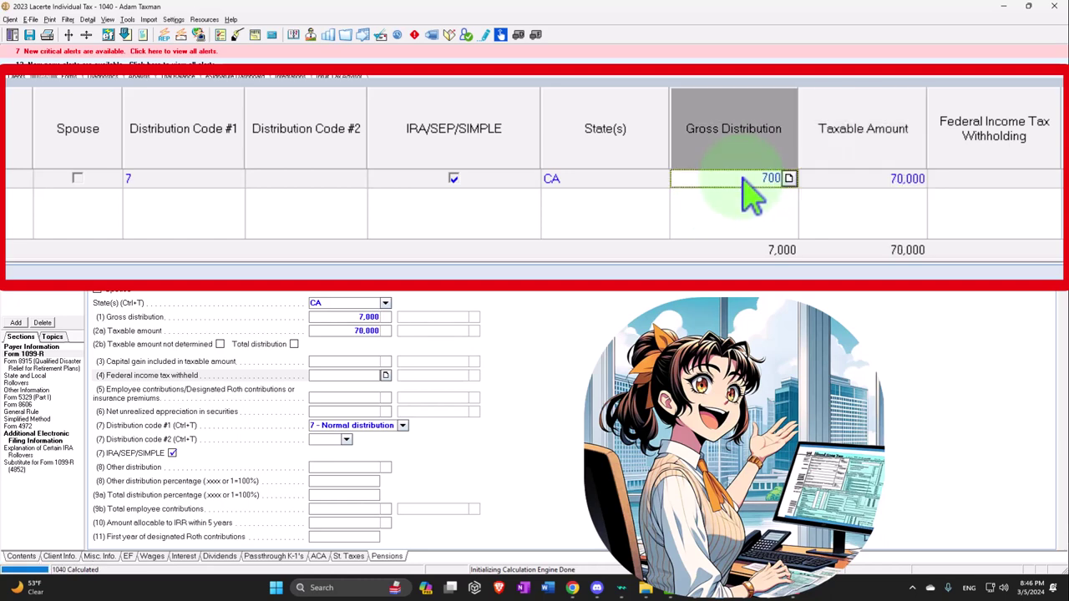
key("Tab")
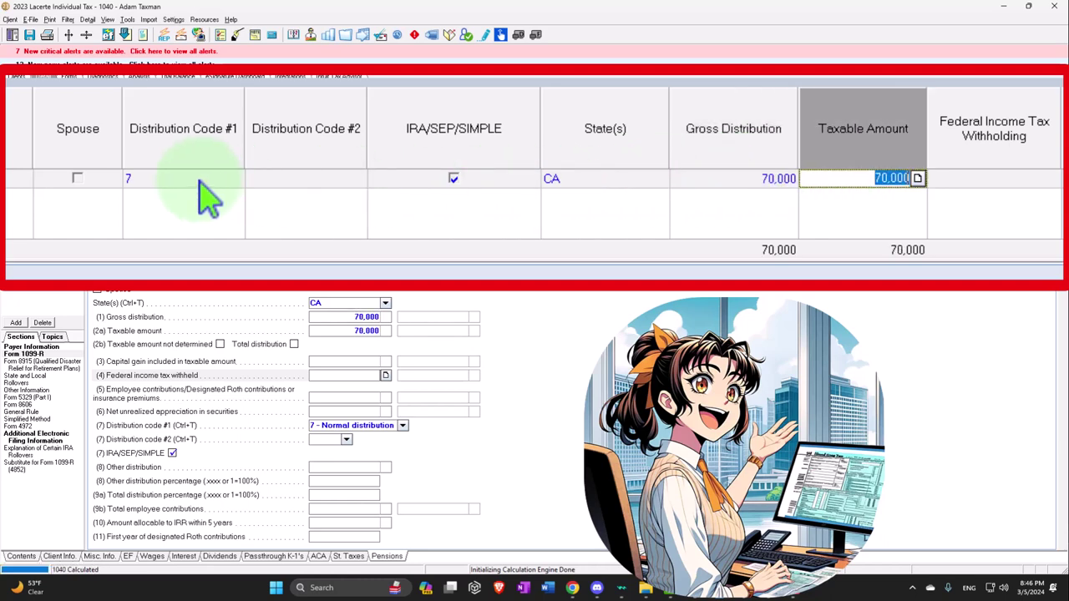
- Set Distribution Code 1 to early distribution, no known exception, and bring up the PowerPoint slide
left_click(232, 185)
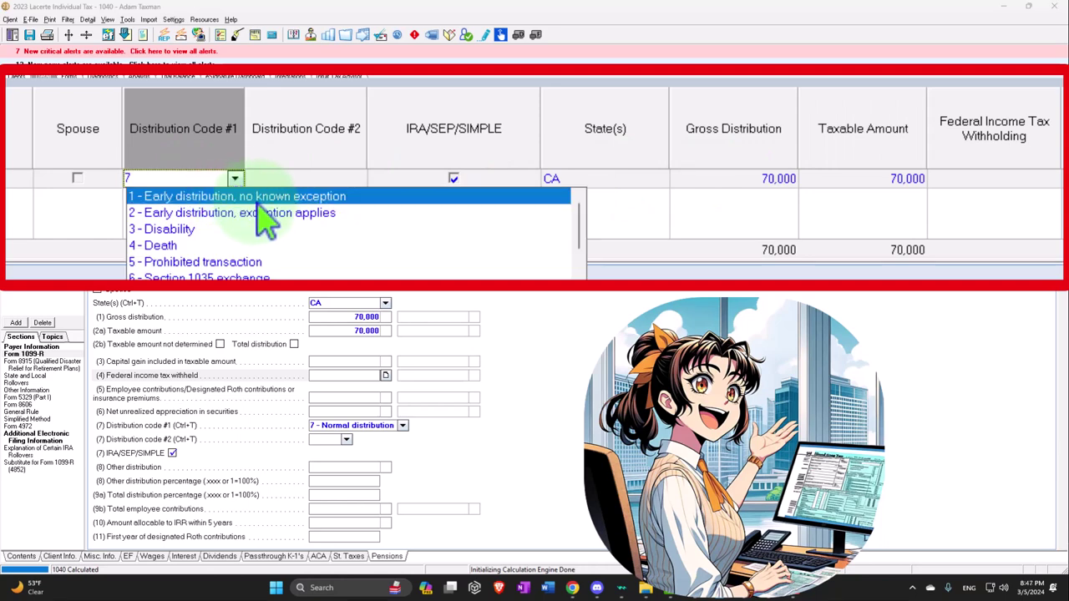
key("Return")
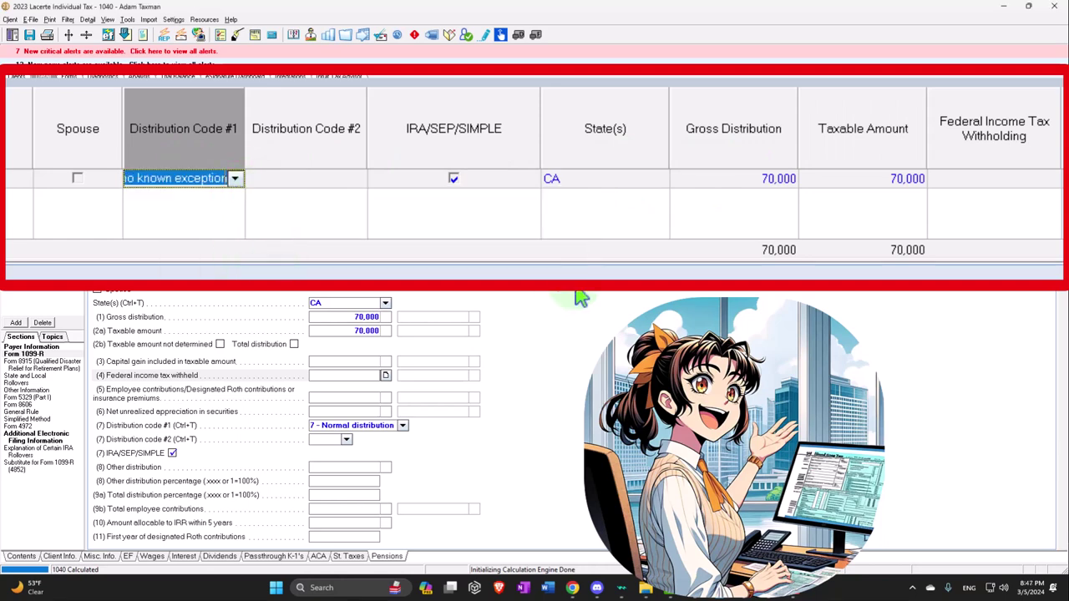
key("Tab")
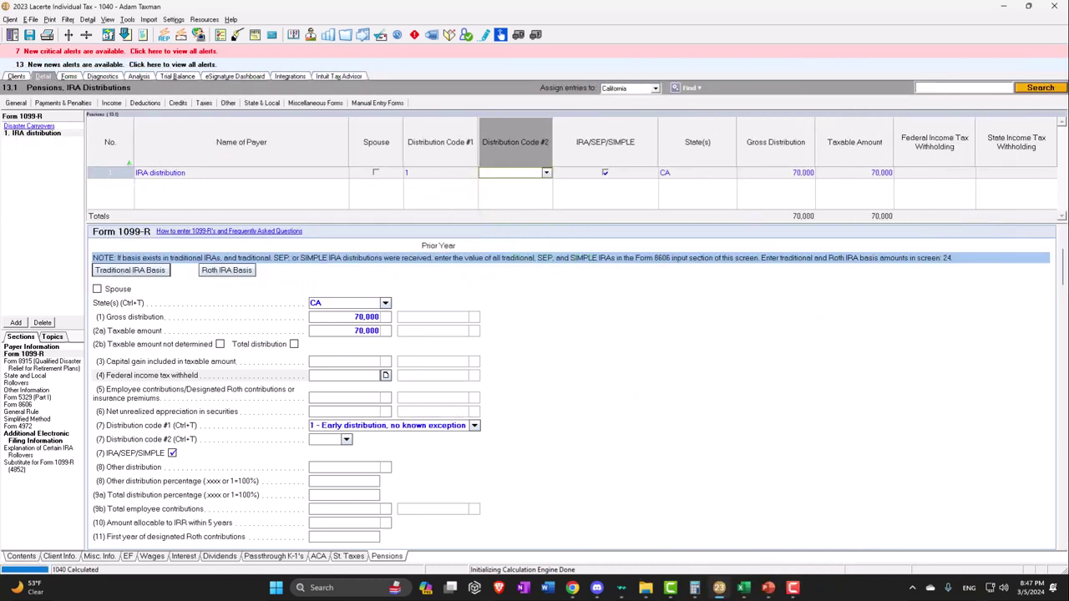
left_click(768, 587)
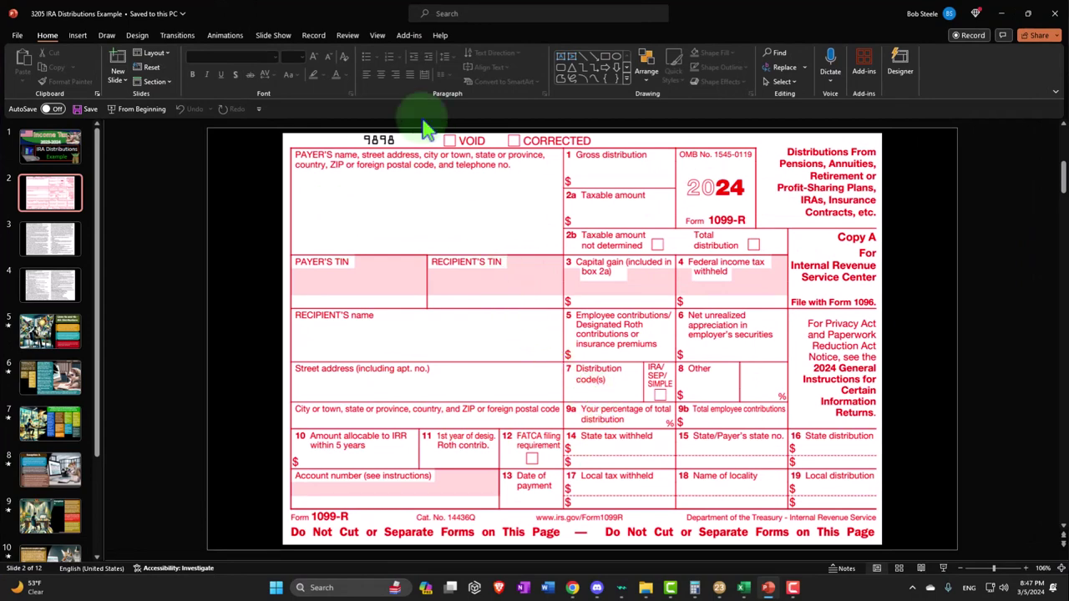
- Shrink and minimize the PowerPoint 1099-R slide to bring back Lacerte's 1099-R screen
left_click_drag(355, 15, 1002, 336)
left_click(1002, 333)
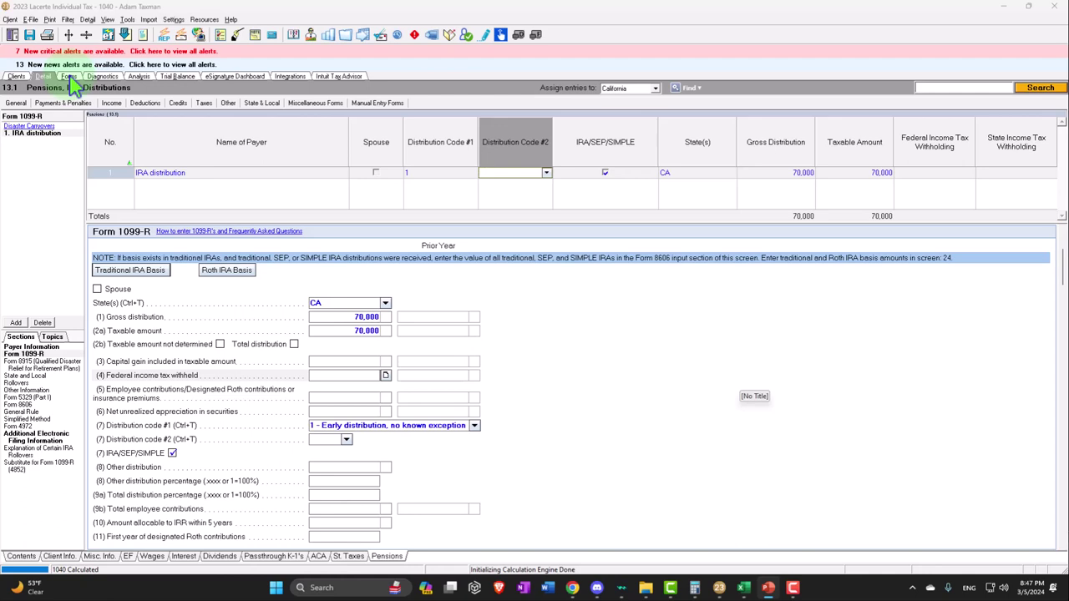
- Check Form 1040 lines 4b–15 for 70,000 IRA income, 13,850 deduction and 56,150 taxable income, then open Excel
left_click(68, 77)
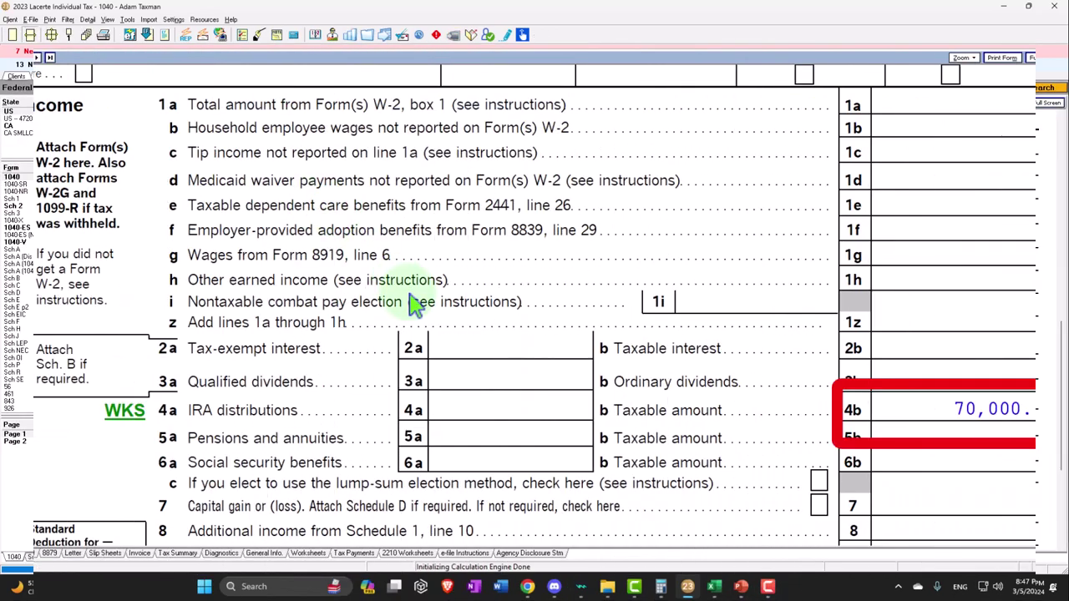
left_click(916, 405)
scroll(916, 409, "down", 3)
scroll(912, 418, "down", 3)
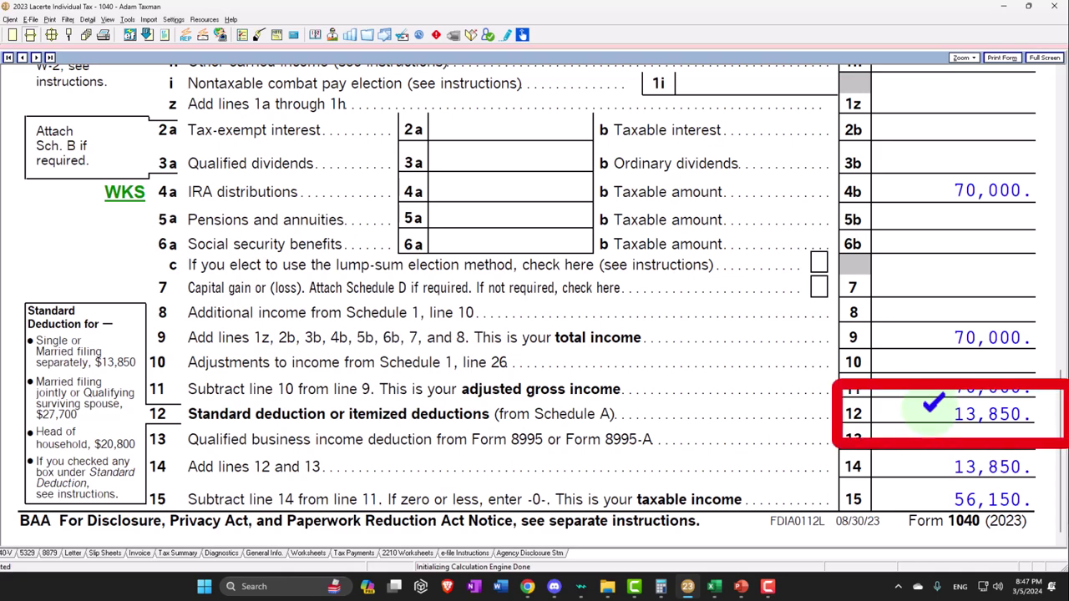
left_click(741, 587)
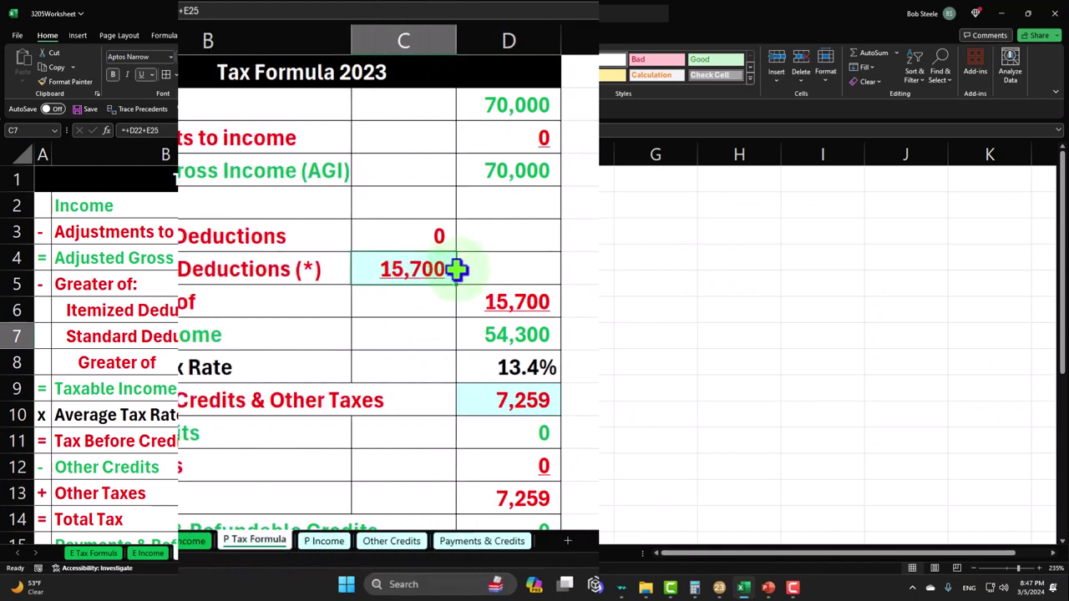
- Remove +E25 from the C7 formula so the standard deduction is 13,850 and taxable income is 56,150
double_click(338, 342)
key("BackSpace")
key("BackSpace")
key("BackSpace")
key("BackSpace")
key("Return")
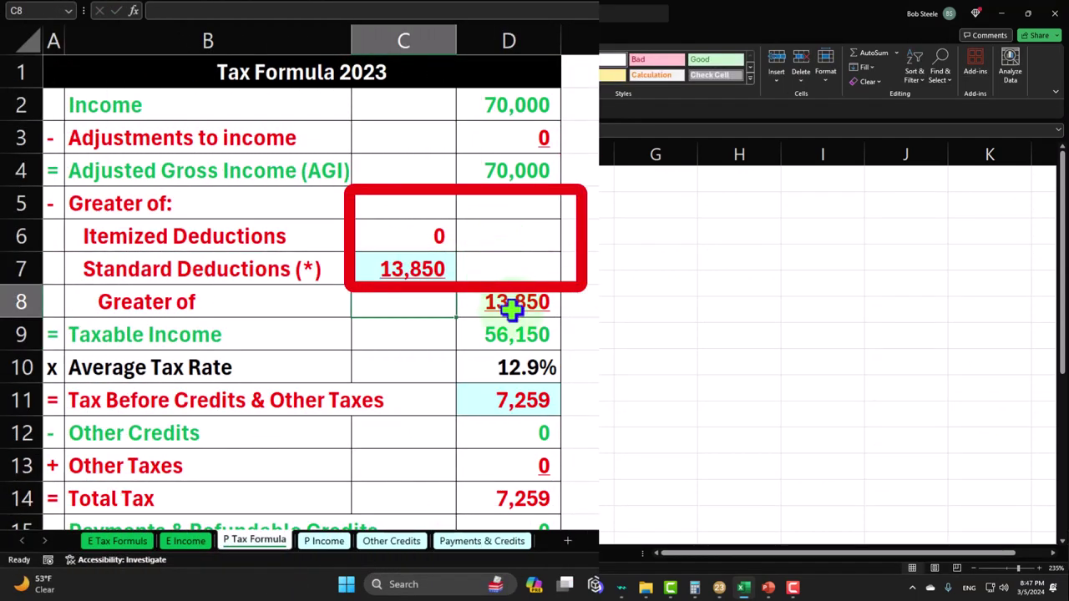
left_click(511, 332)
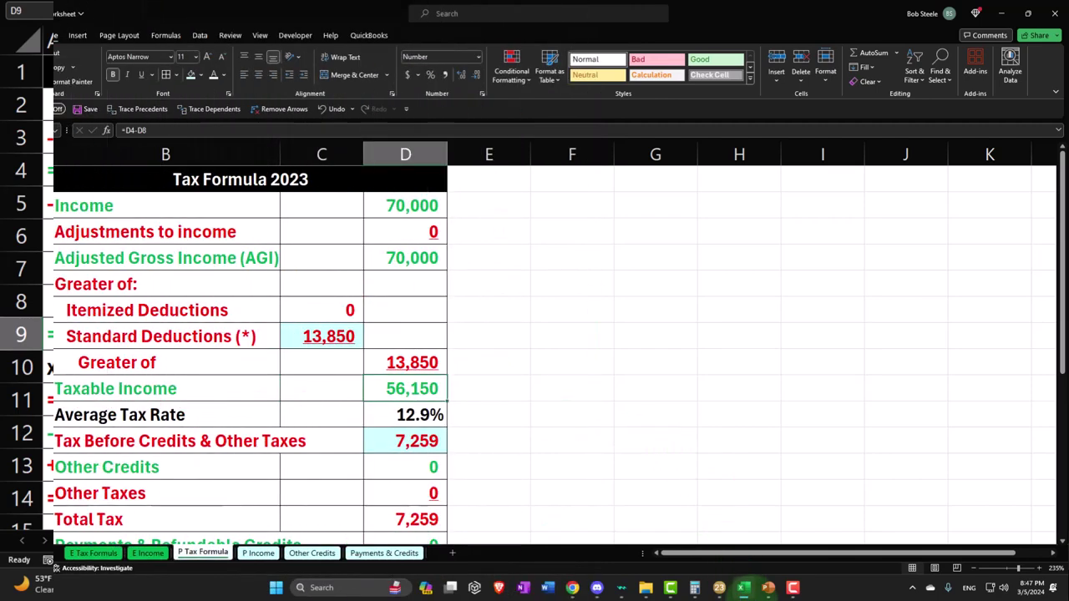
left_click(718, 587)
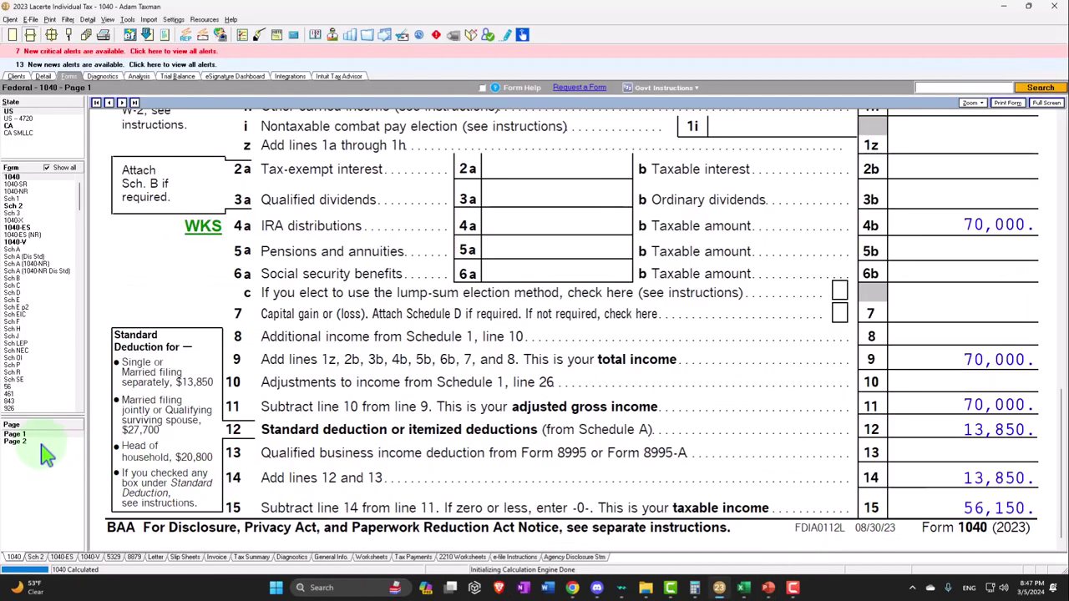
- Review Form 1040 page 2: 7,666 tax plus 7,000 other taxes totaling 14,666
left_click(14, 440)
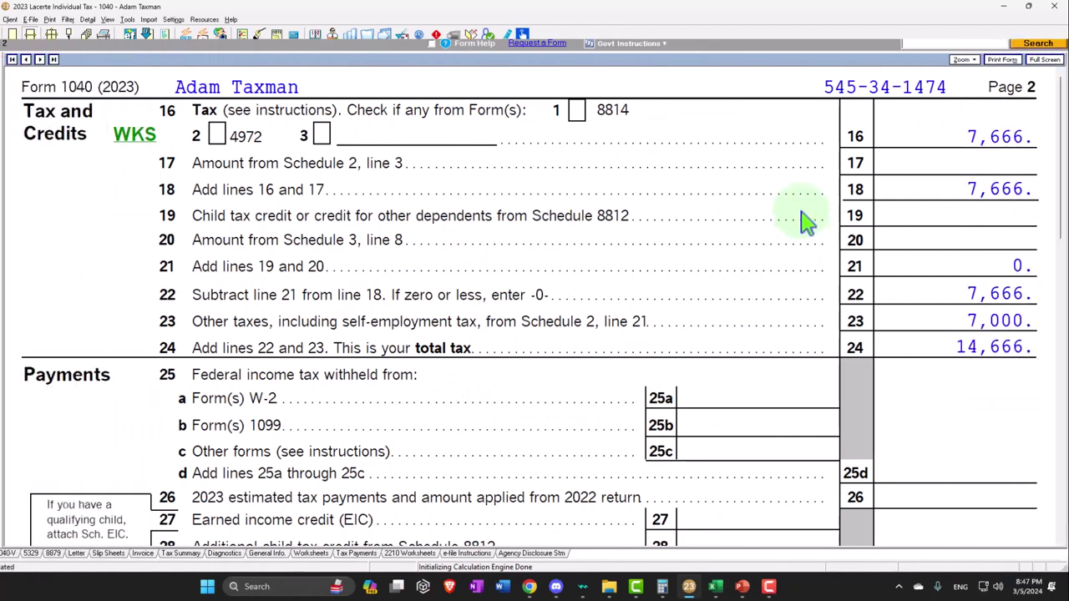
scroll(806, 221, "down", 5)
scroll(806, 221, "down", 2)
scroll(805, 221, "down", 3)
scroll(806, 210, "up", 4)
scroll(806, 217, "up", 3)
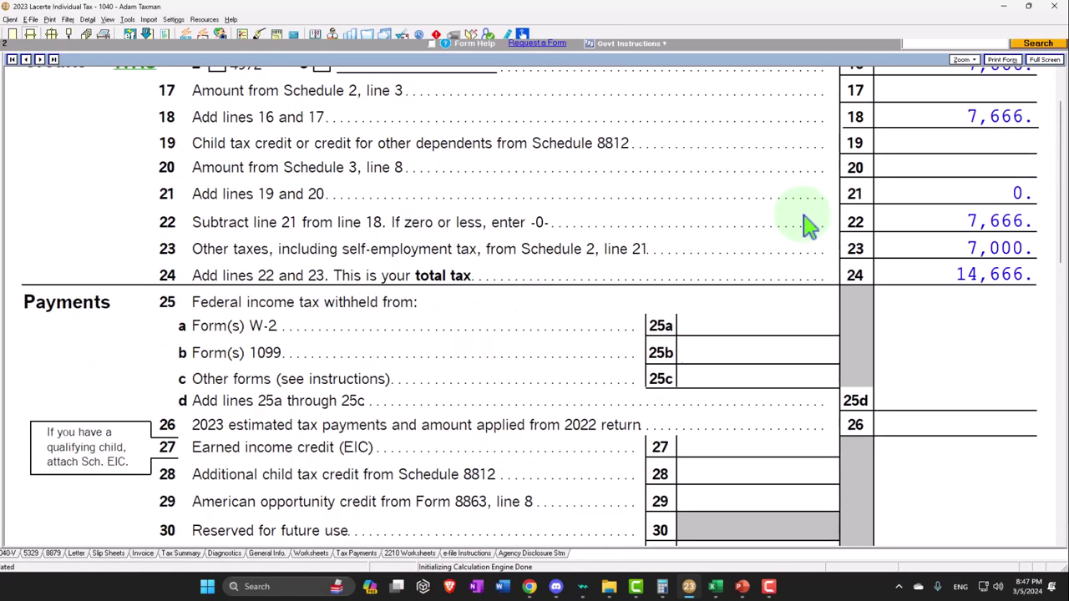
scroll(806, 221, "up", 3)
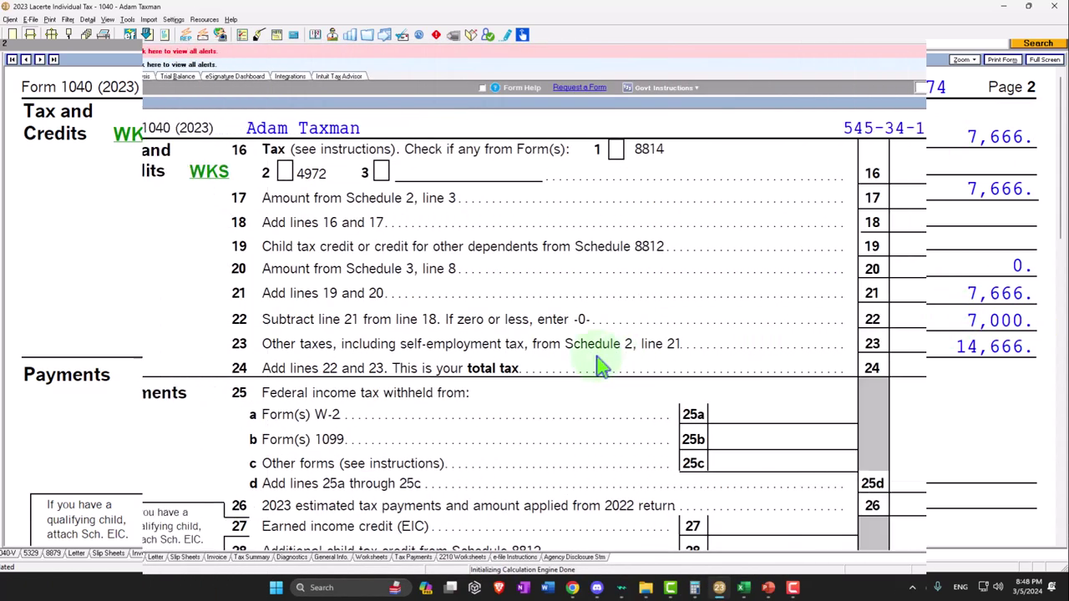
- View Schedule 2 line 8's 7,000 additional IRA tax and list only forms used in the return
left_click(18, 207)
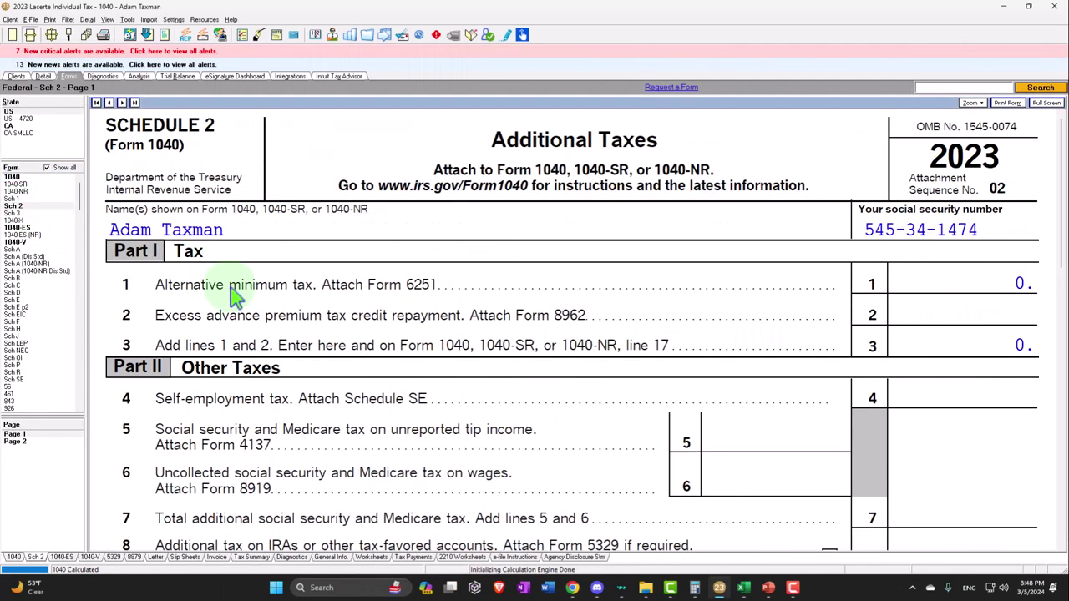
scroll(261, 292, "down", 2)
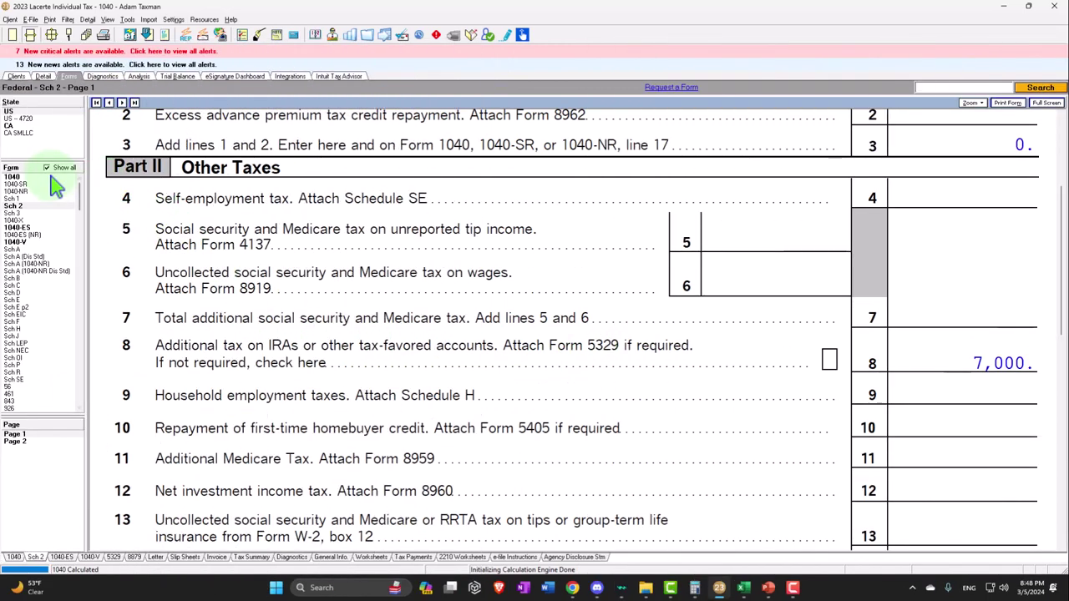
left_click(47, 168)
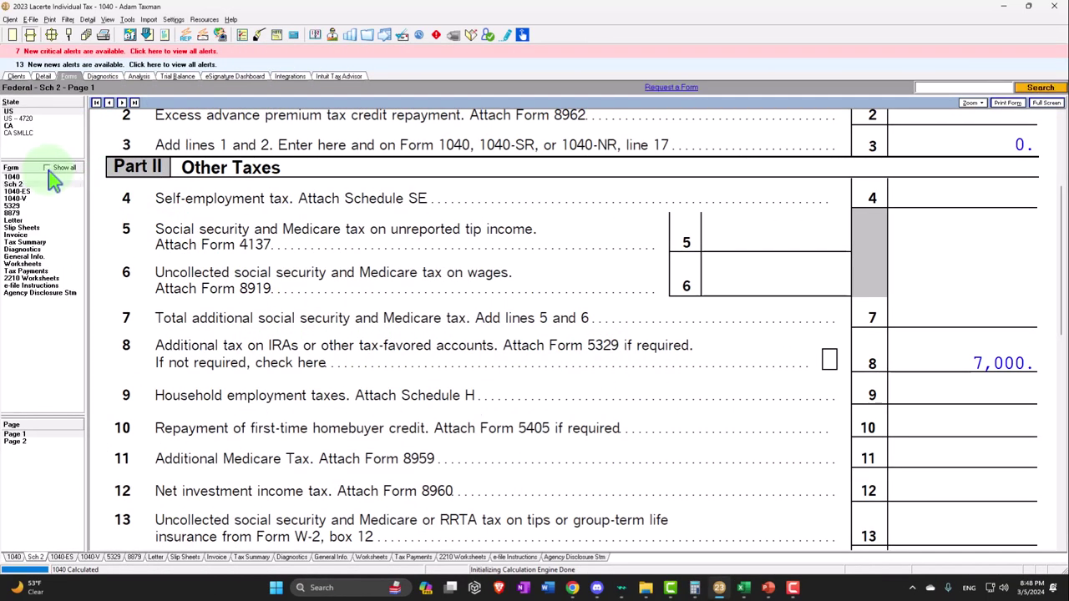
- Review Form 5329 Part I: the 70,000 early distribution produces 7,000 additional tax
left_click(23, 207)
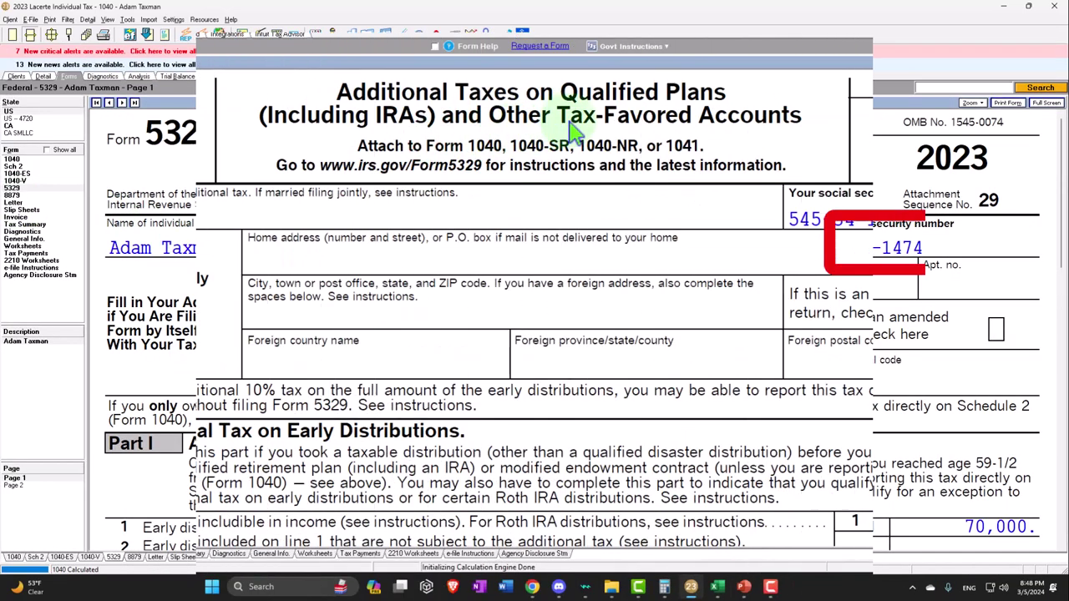
scroll(596, 239, "down", 1)
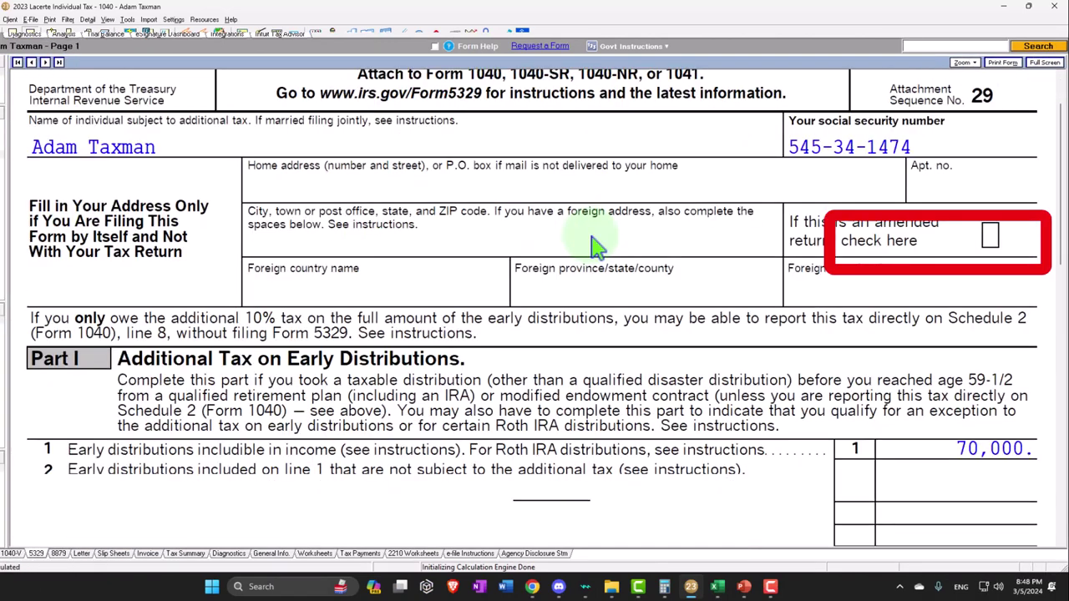
scroll(598, 242, "down", 2)
scroll(599, 248, "down", 1)
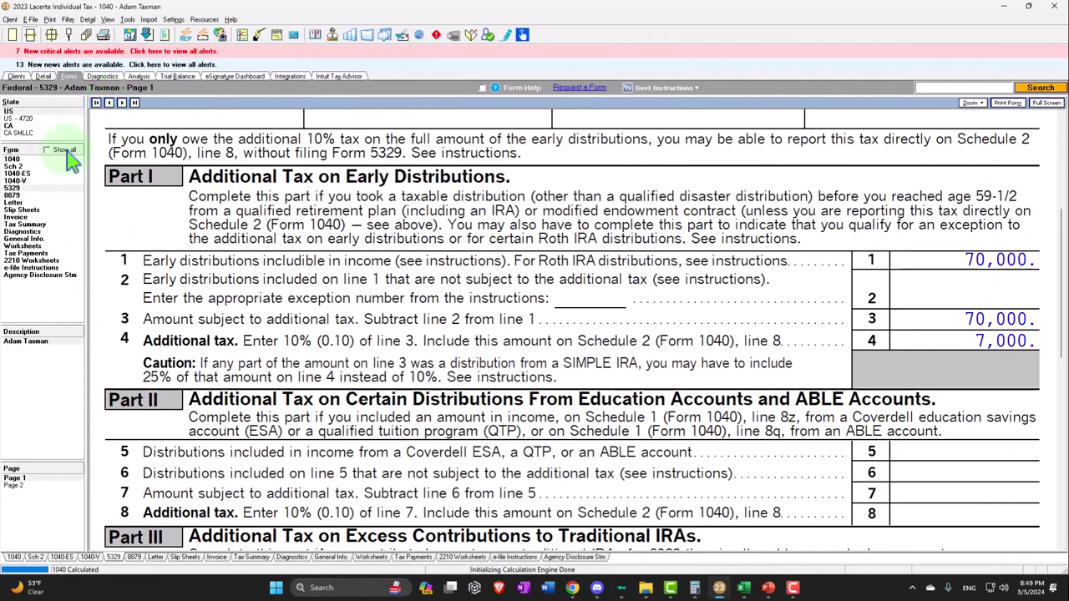
- Return to Form 1040's income section showing 70,000 on line 4b
left_click(20, 163)
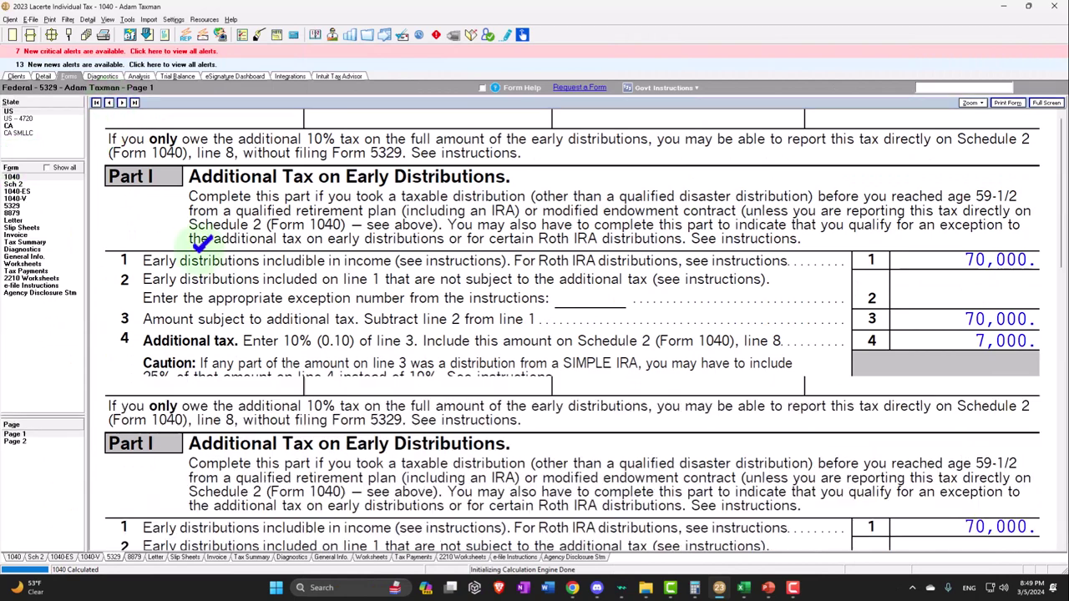
scroll(588, 418, "down", 5)
scroll(588, 412, "down", 5)
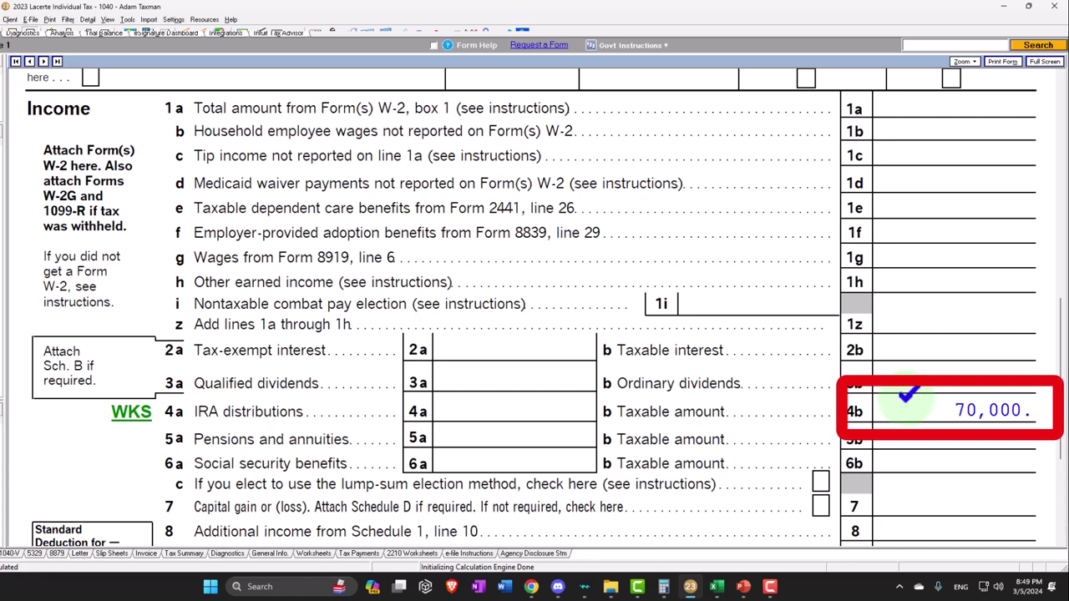
scroll(534, 309, "down", 2)
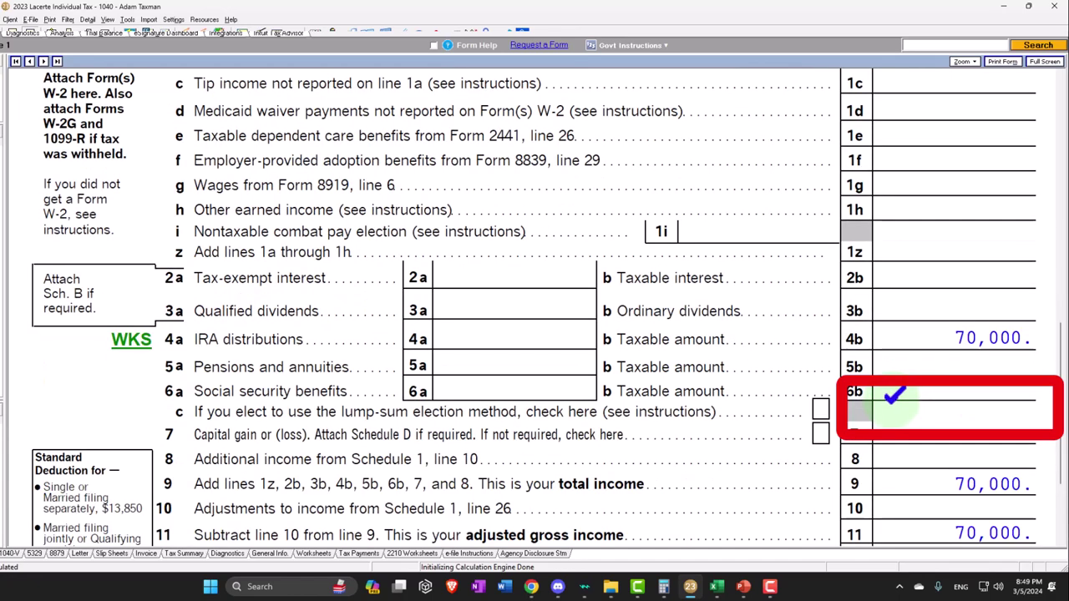
scroll(534, 309, "down", 2)
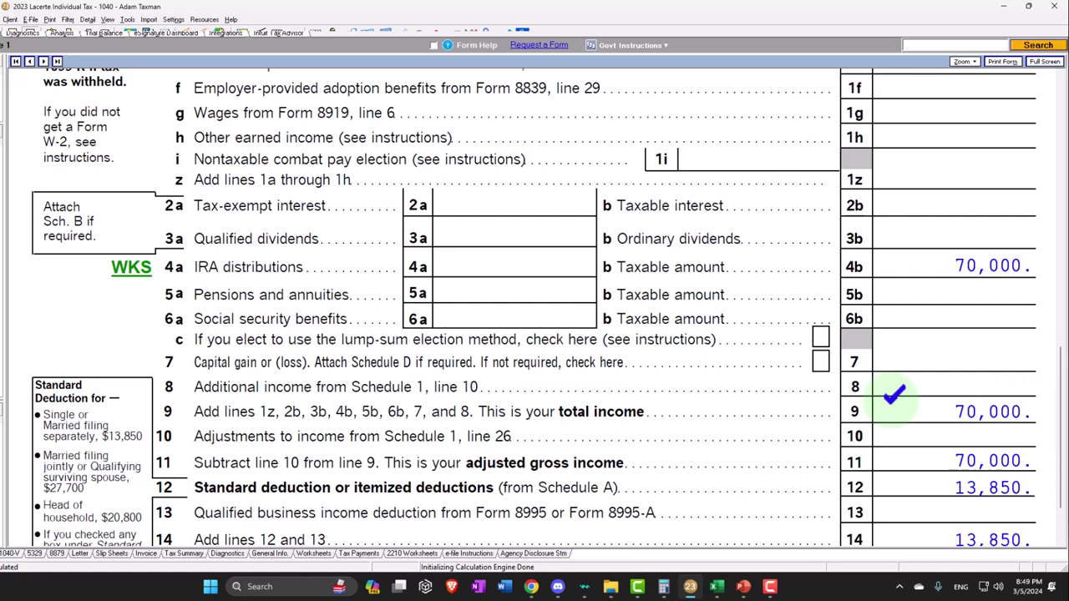
left_click(374, 238)
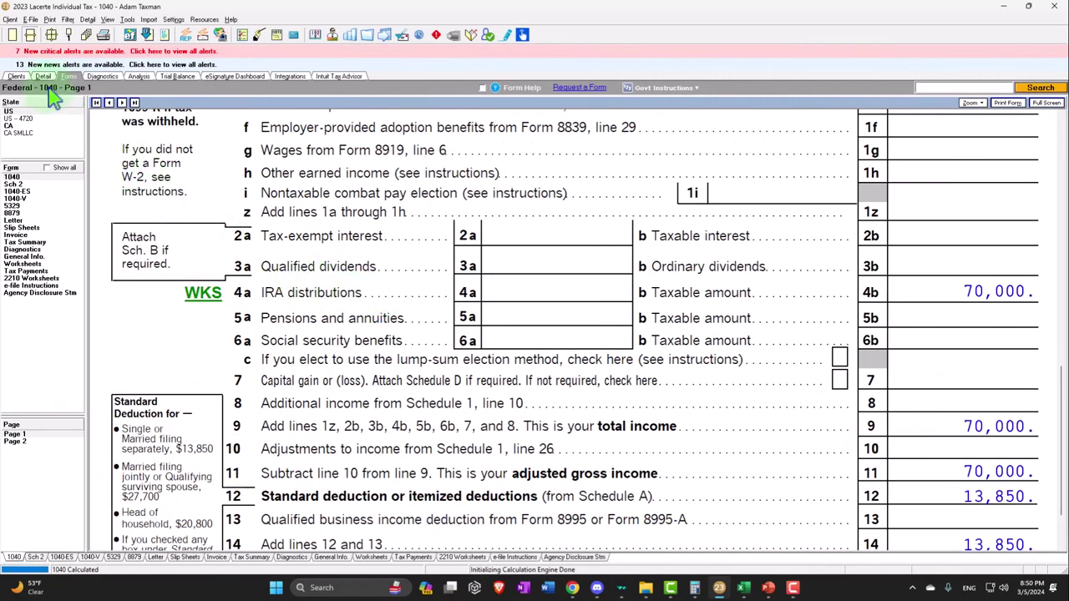
- Change the 1099-R Distribution Code #1 to G – Direct rollover, checking codes against the slide
left_click(42, 76)
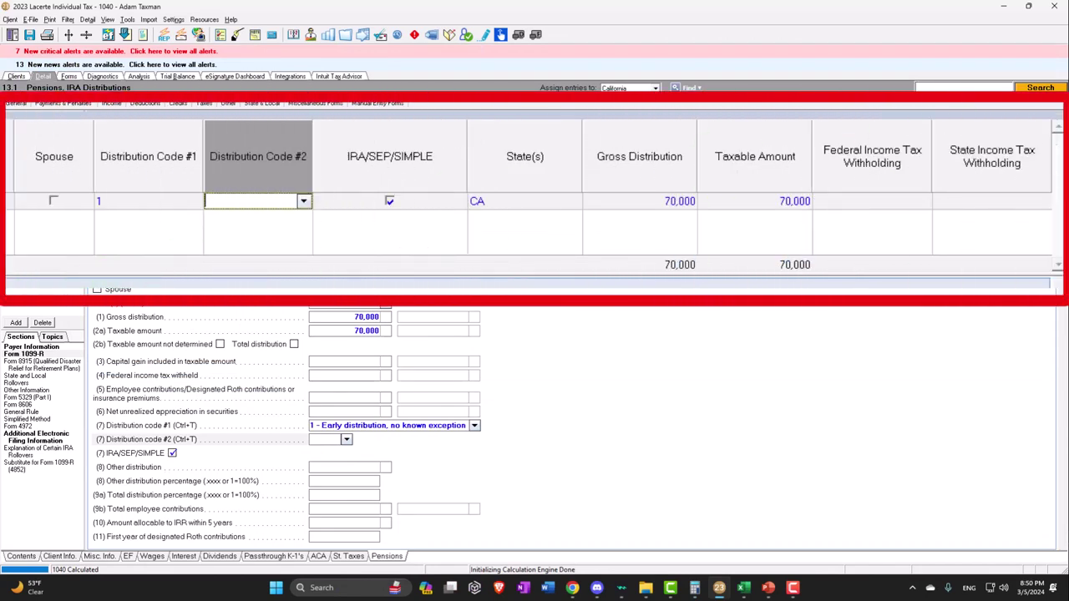
left_click(168, 205)
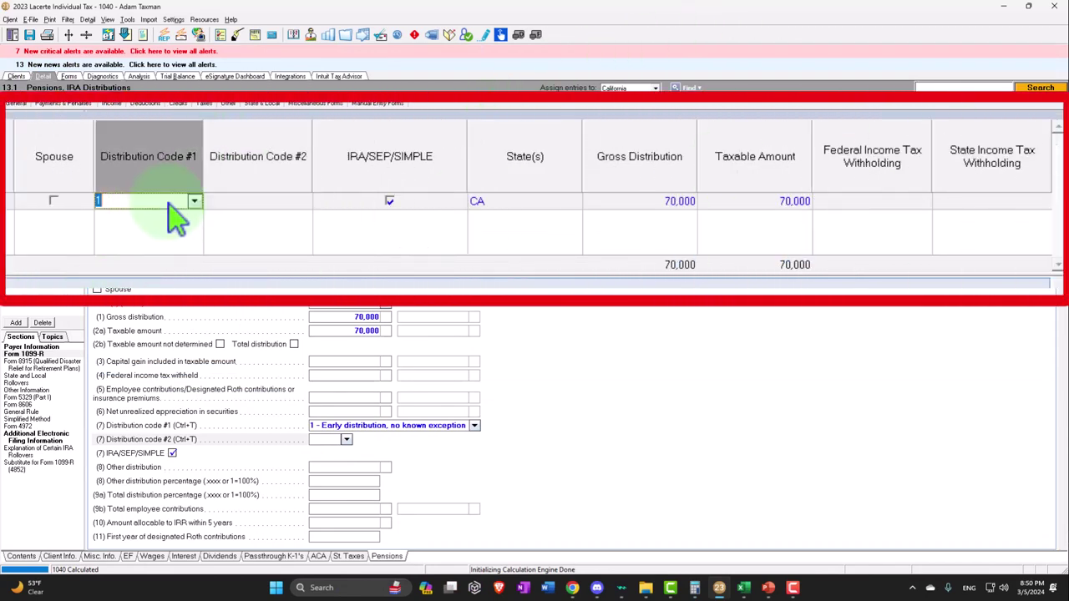
key("g")
key("Tab")
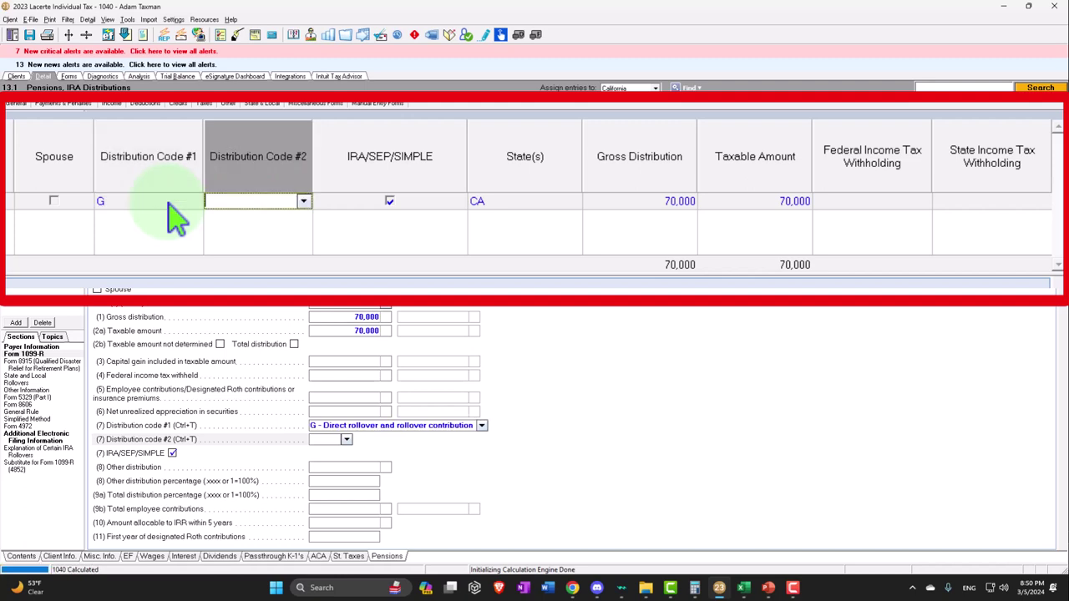
left_click(167, 203)
left_click(195, 203)
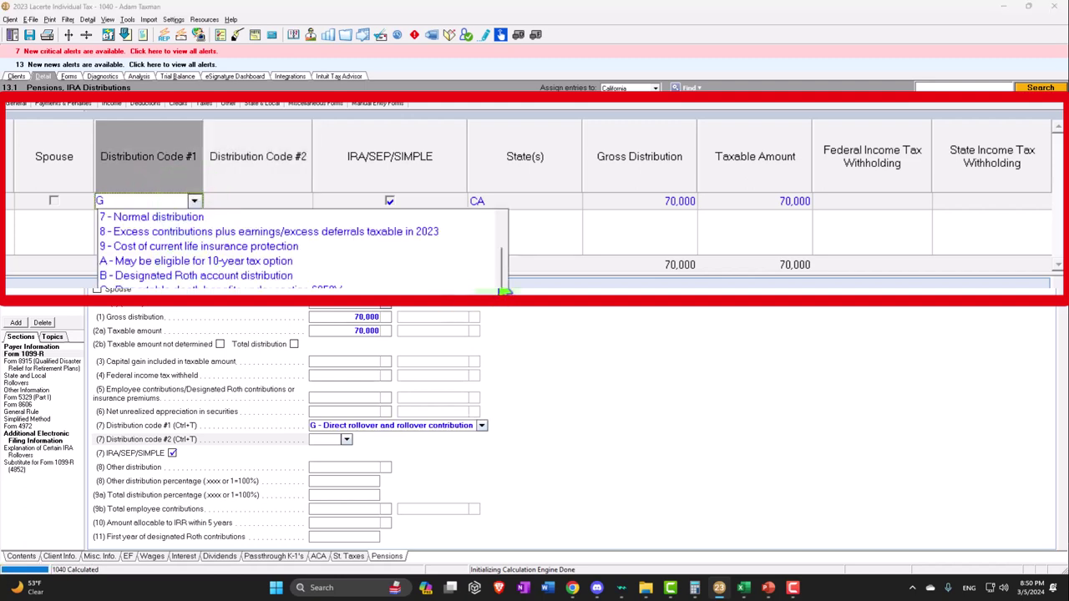
key("alt+Tab")
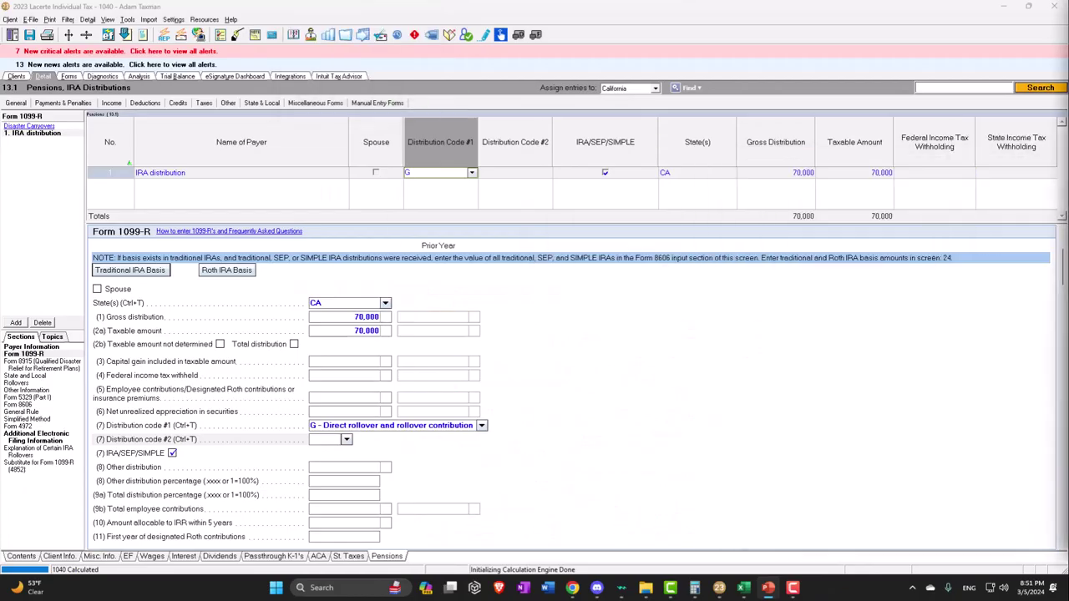
left_click(420, 173)
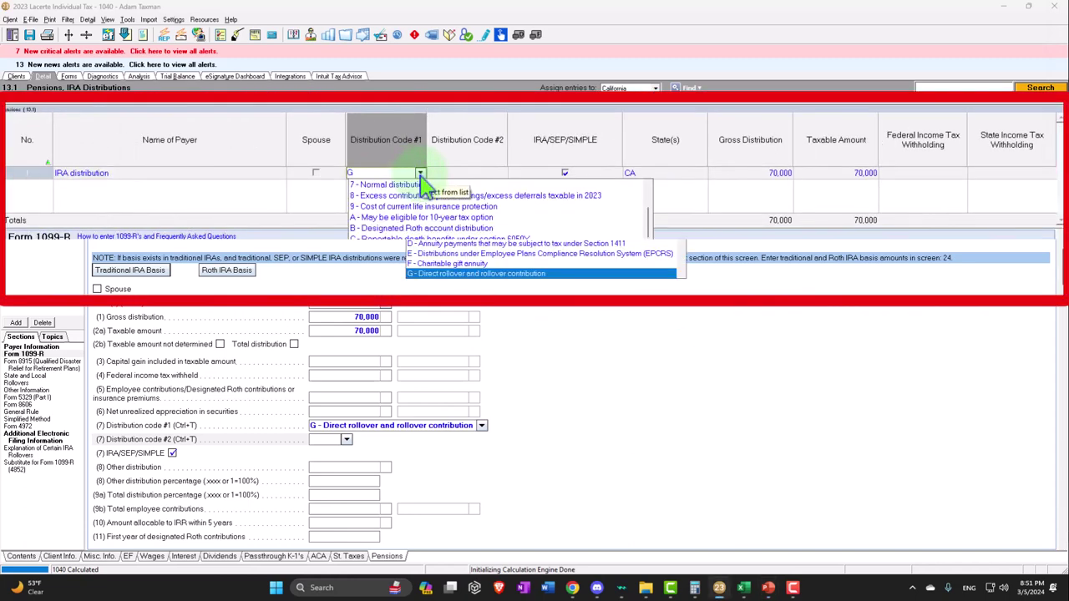
left_click(422, 176)
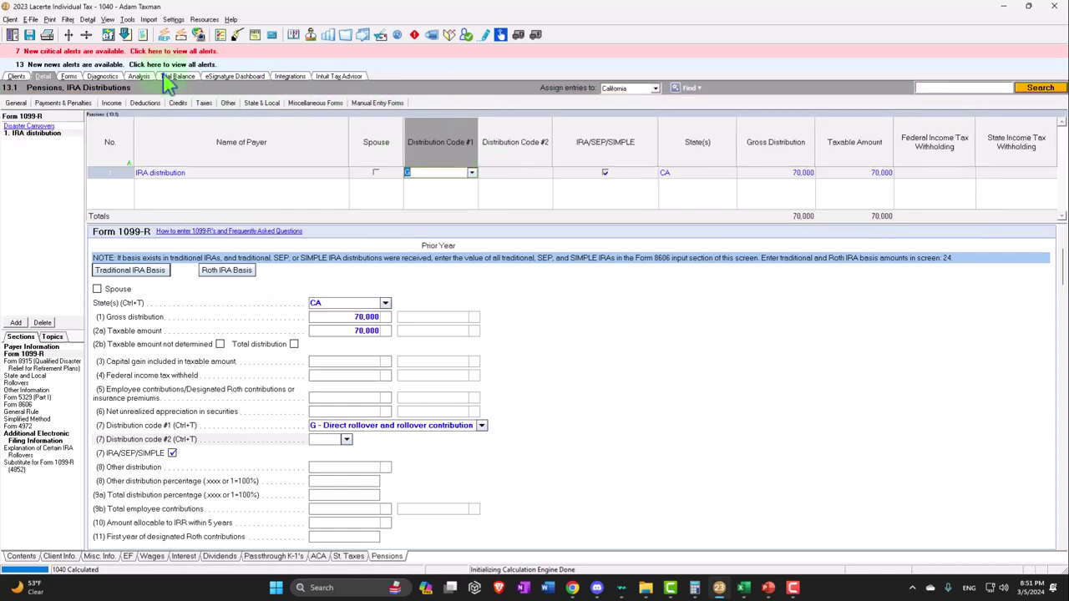
- Clear the rollover's 70,000 taxable amount so Form 1040 line 4b and taxable income show 0
left_click(69, 76)
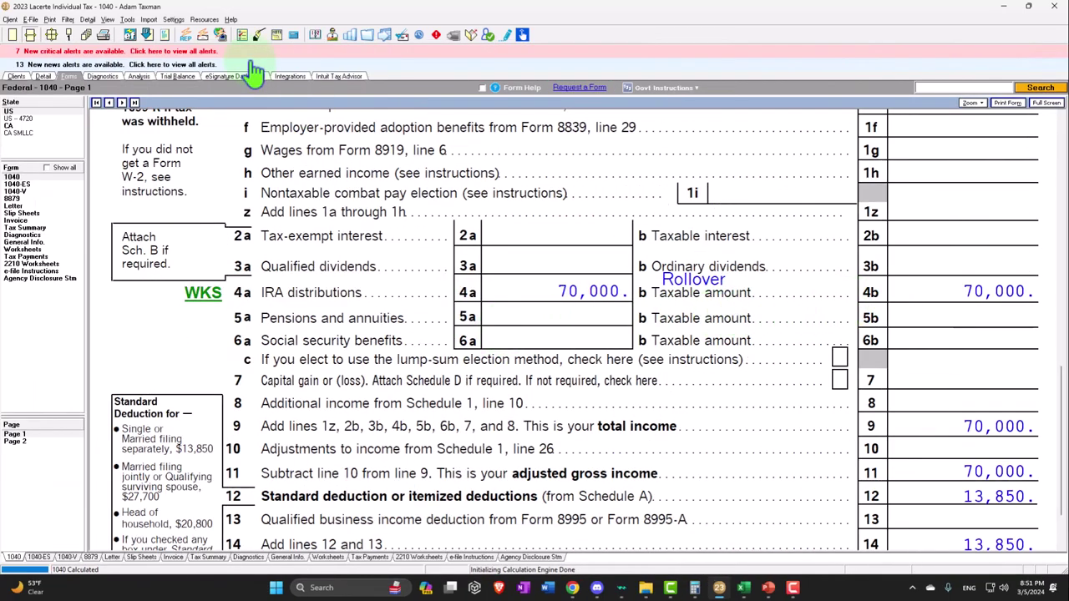
left_click(46, 76)
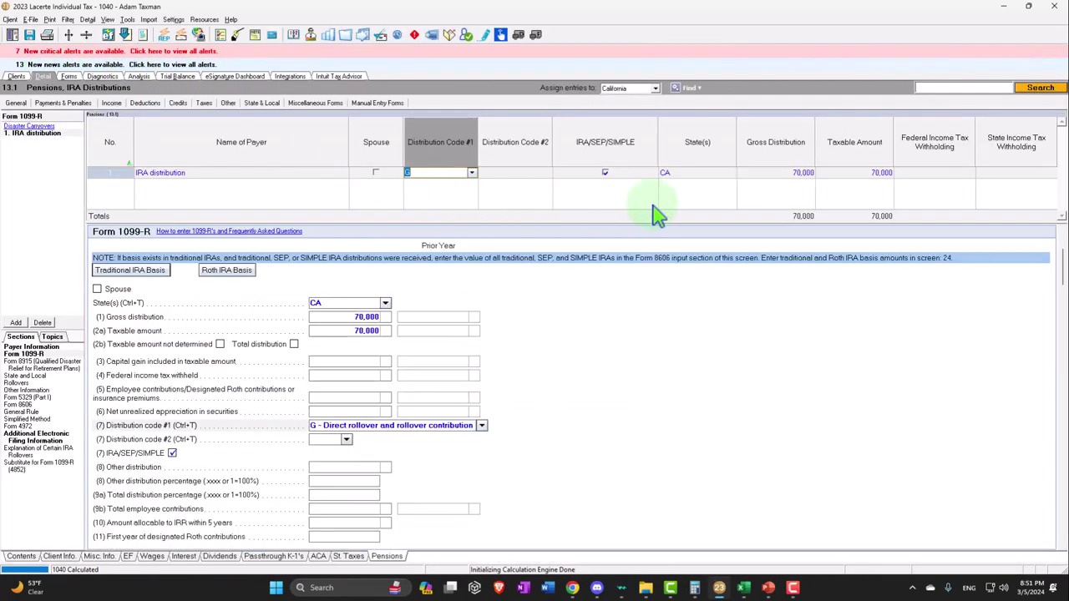
left_click(856, 172)
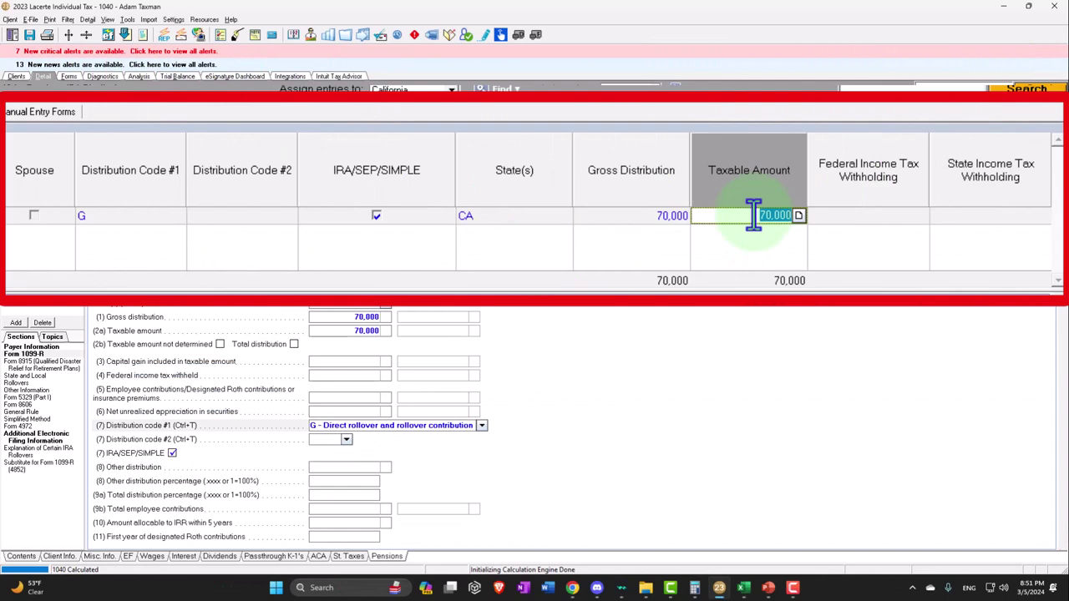
key("Delete")
left_click(904, 219)
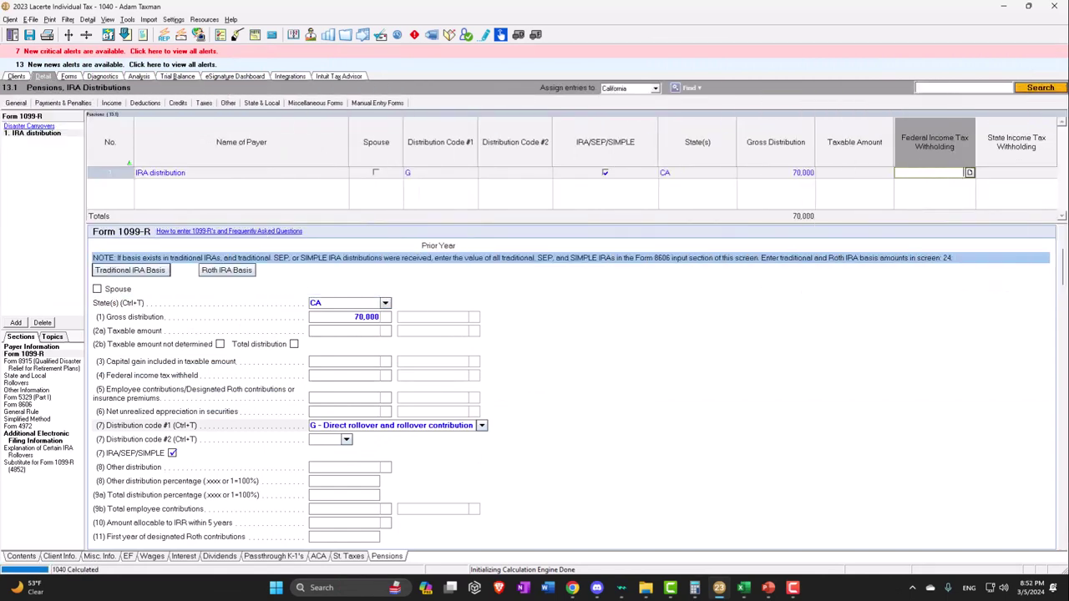
key("alt+Tab")
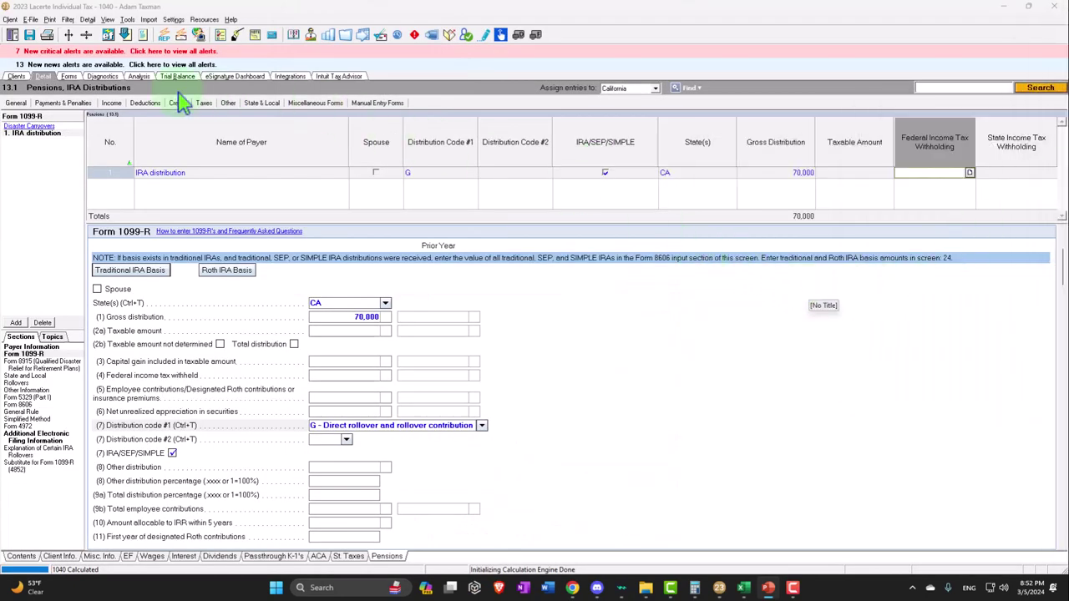
left_click(68, 76)
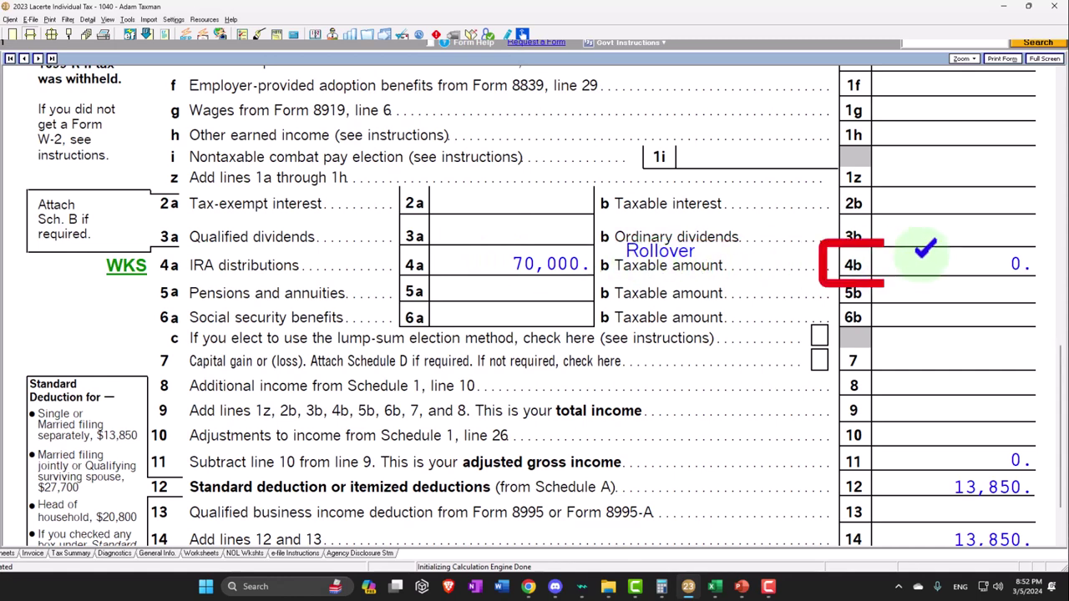
scroll(921, 251, "down", 2)
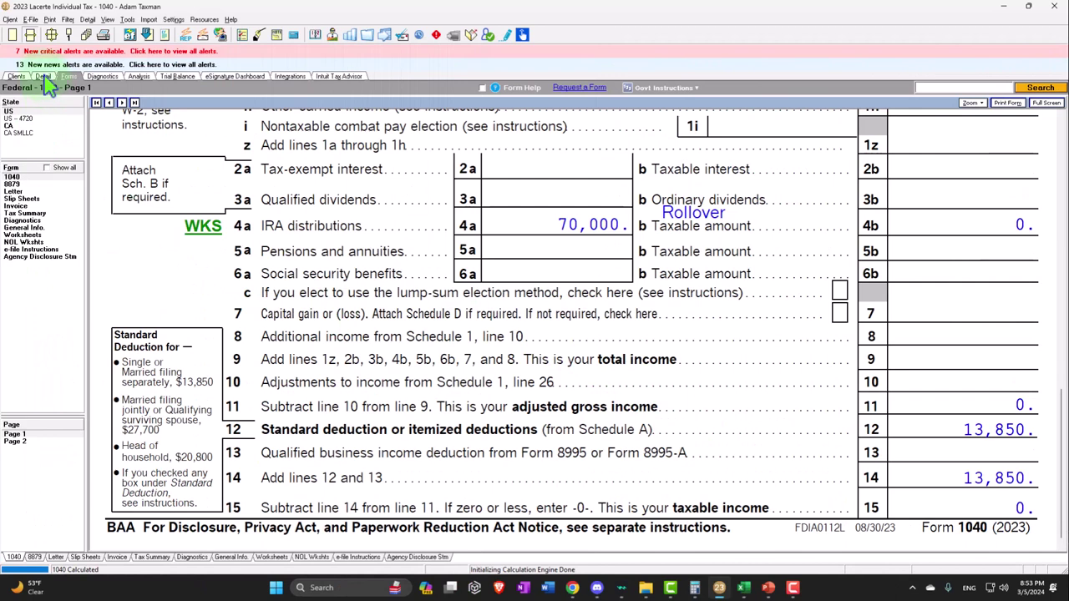
left_click(43, 76)
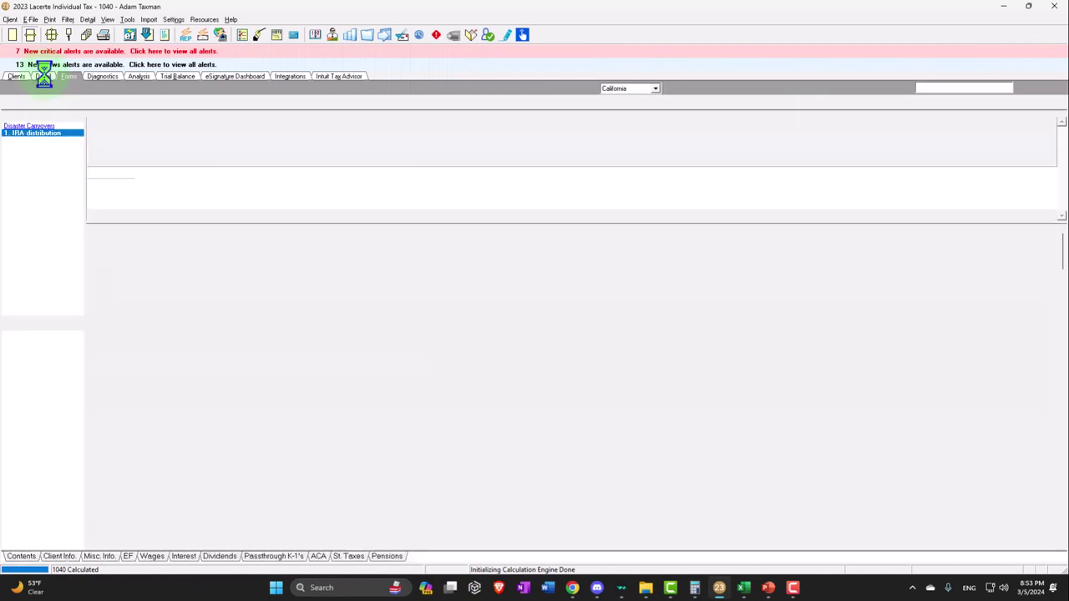
left_click(67, 556)
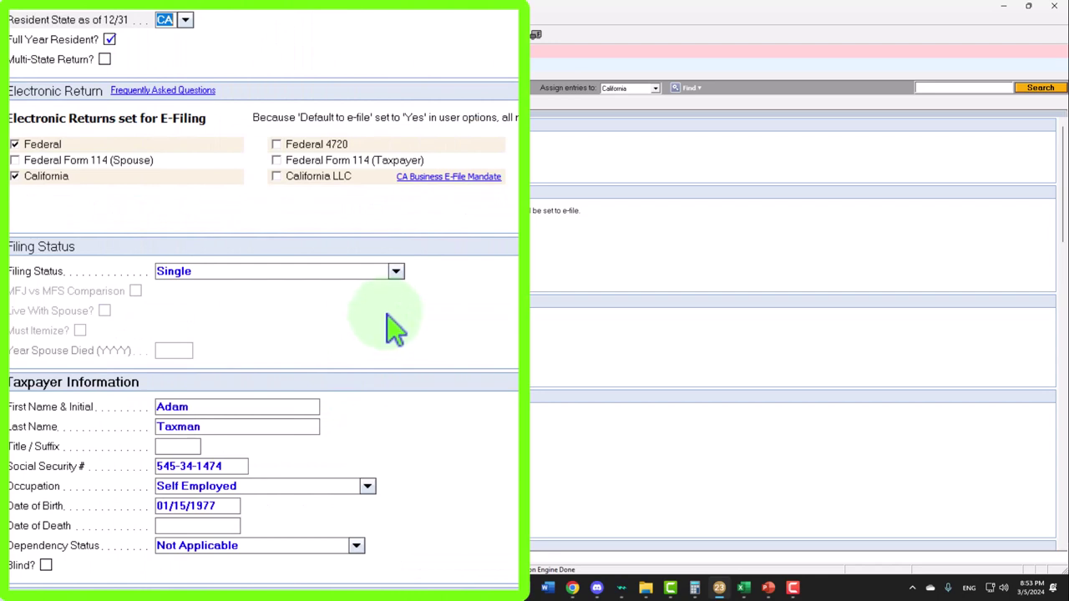
scroll(392, 334, "down", 2)
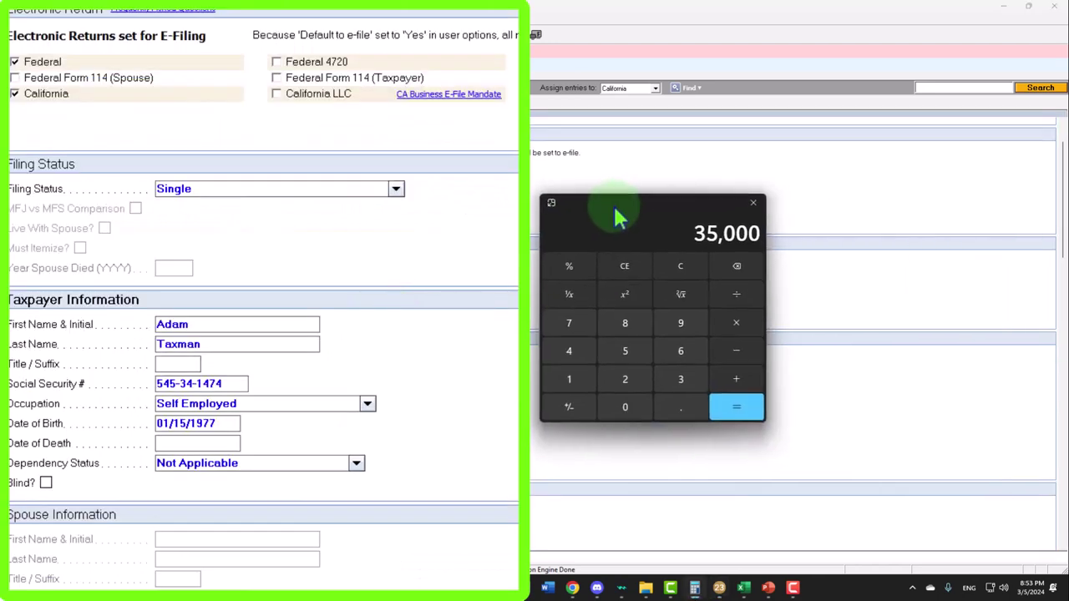
left_click(679, 266)
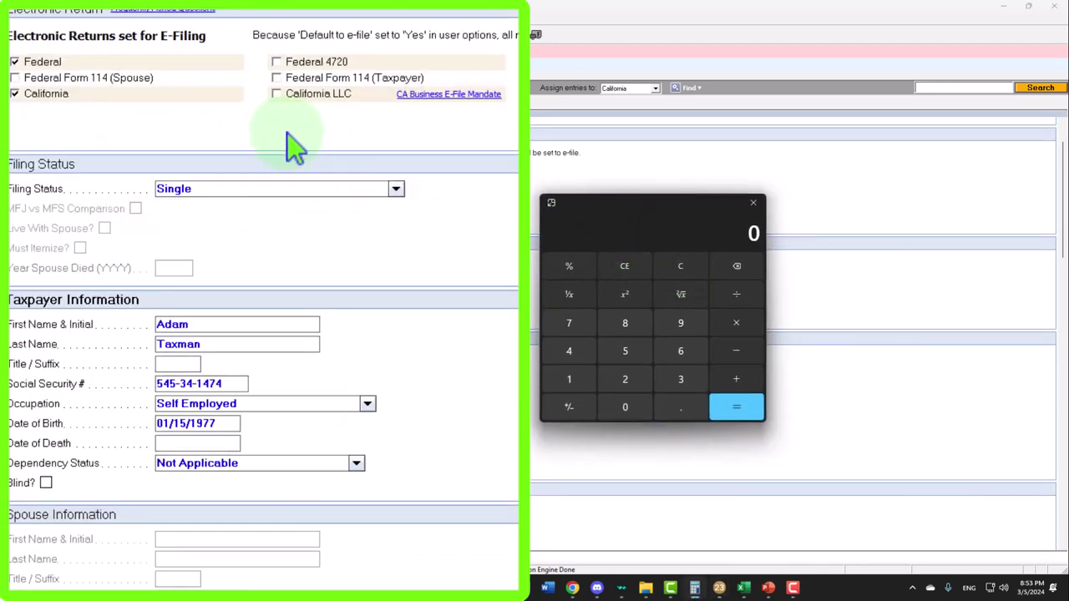
type("2023")
type("-1956")
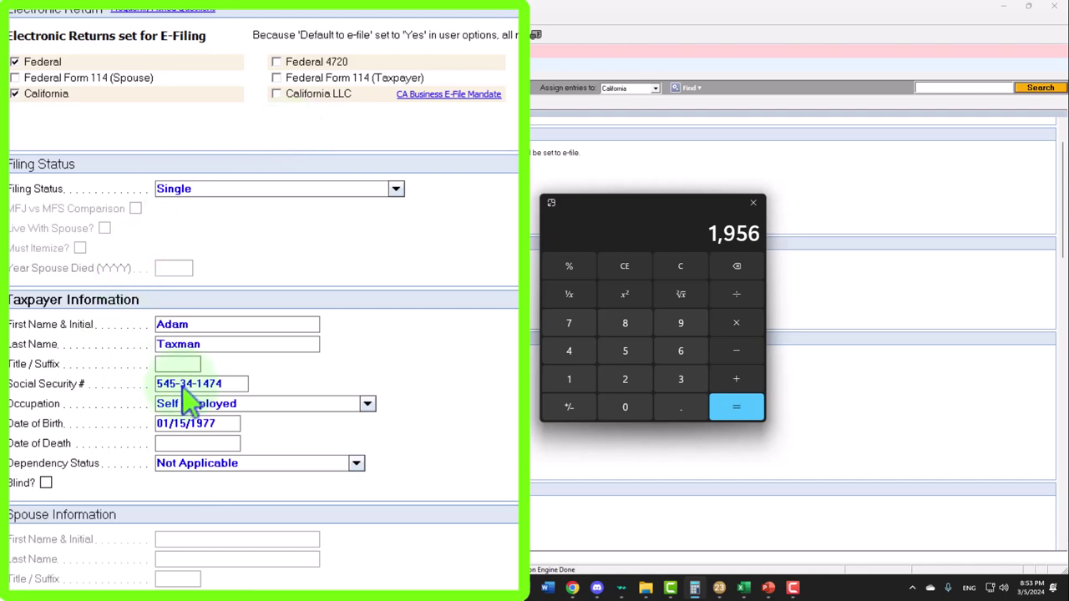
left_click(232, 424)
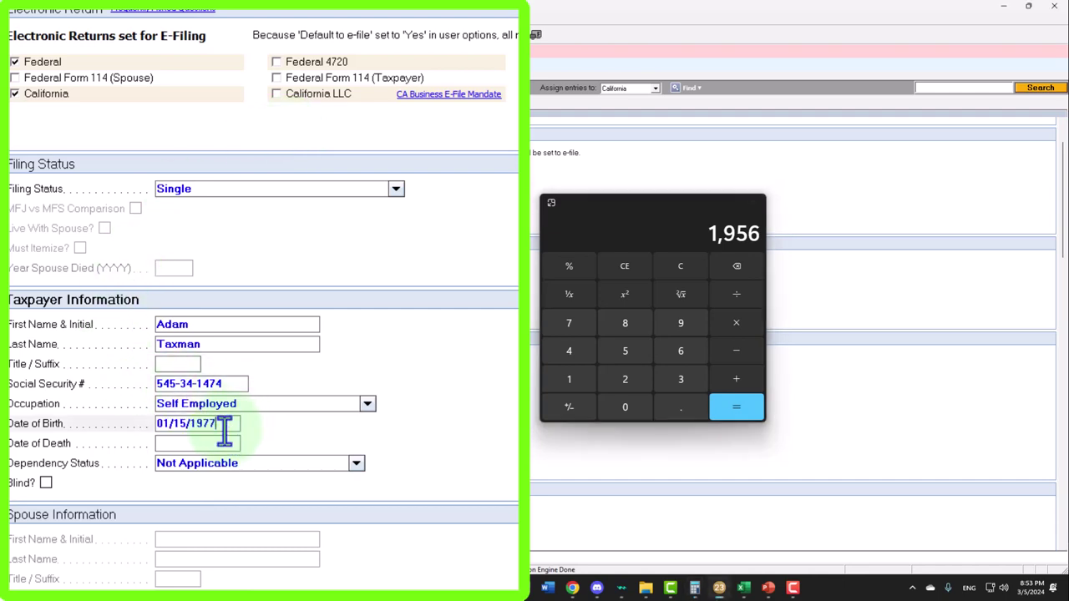
key("BackSpace")
key("BackSpace")
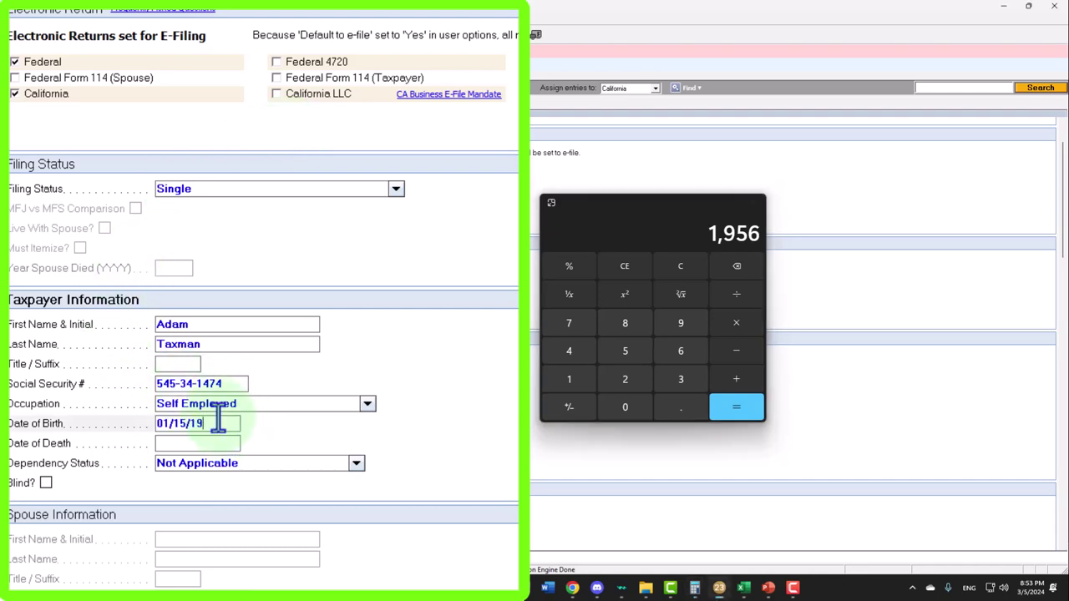
type("56")
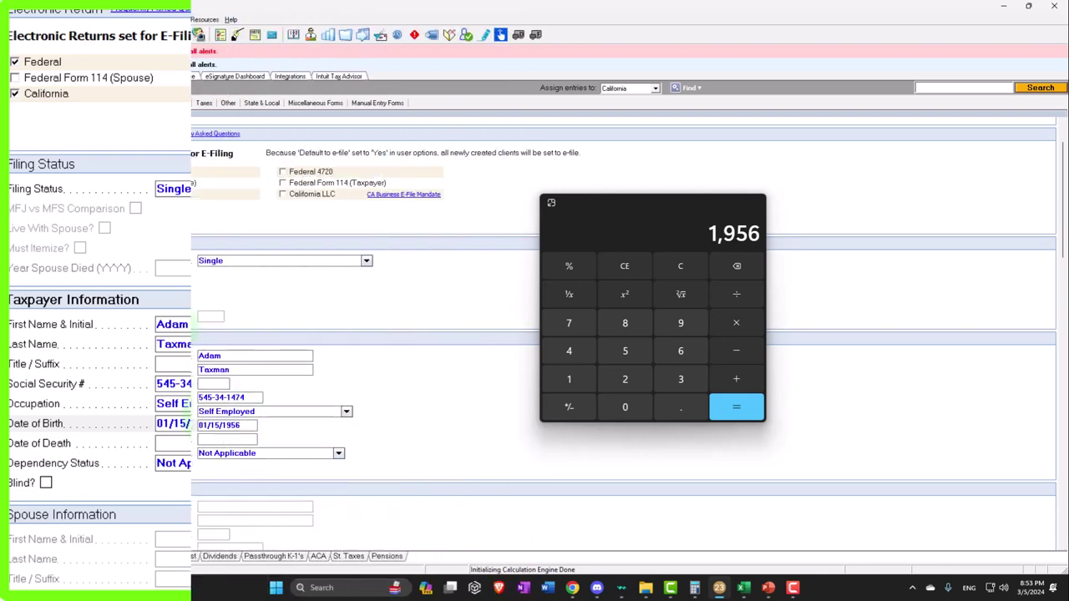
- Go through the Income menu to the 13.1 Pensions, IRA Distributions screen
left_click(117, 107)
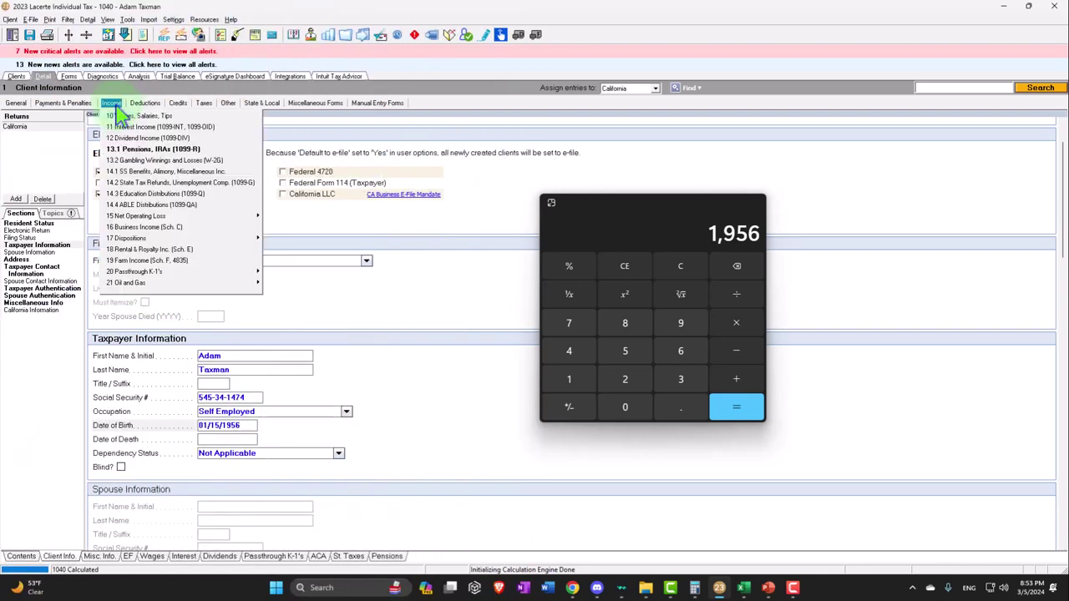
left_click(118, 115)
left_click(138, 149)
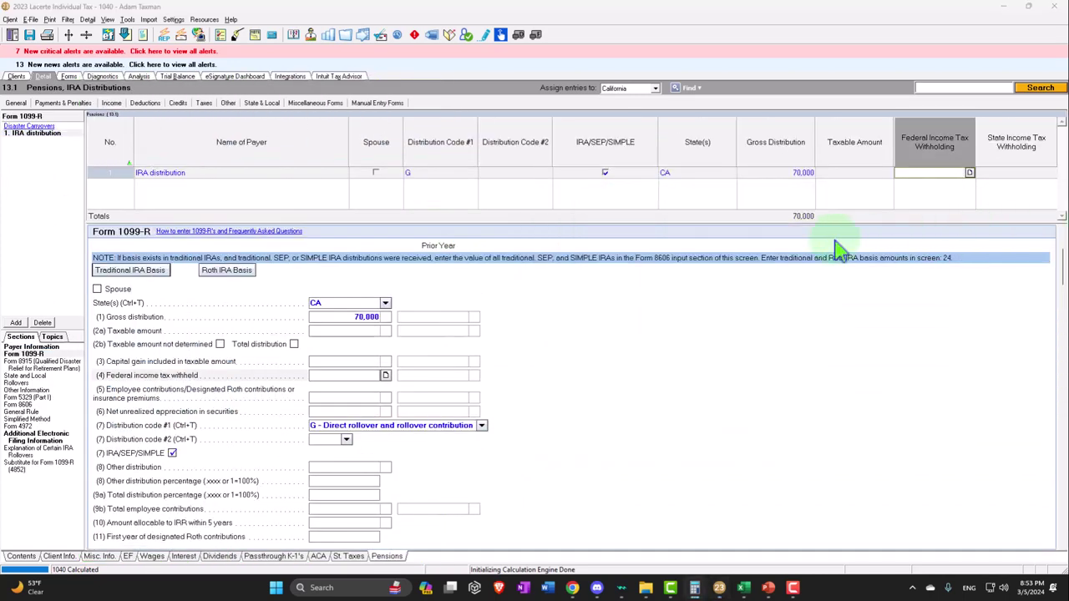
- Set the IRA distribution to code 7 – Normal distribution with a 15,000 taxable amount, then view Form 1040-SR
left_click(451, 173)
left_click(472, 173)
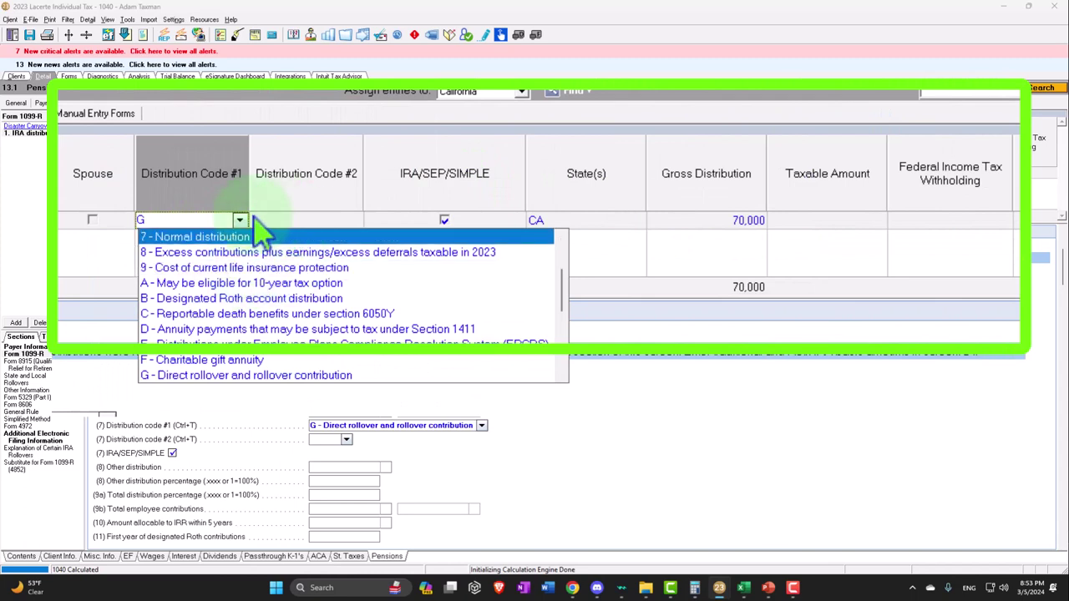
left_click(245, 236)
key("Tab")
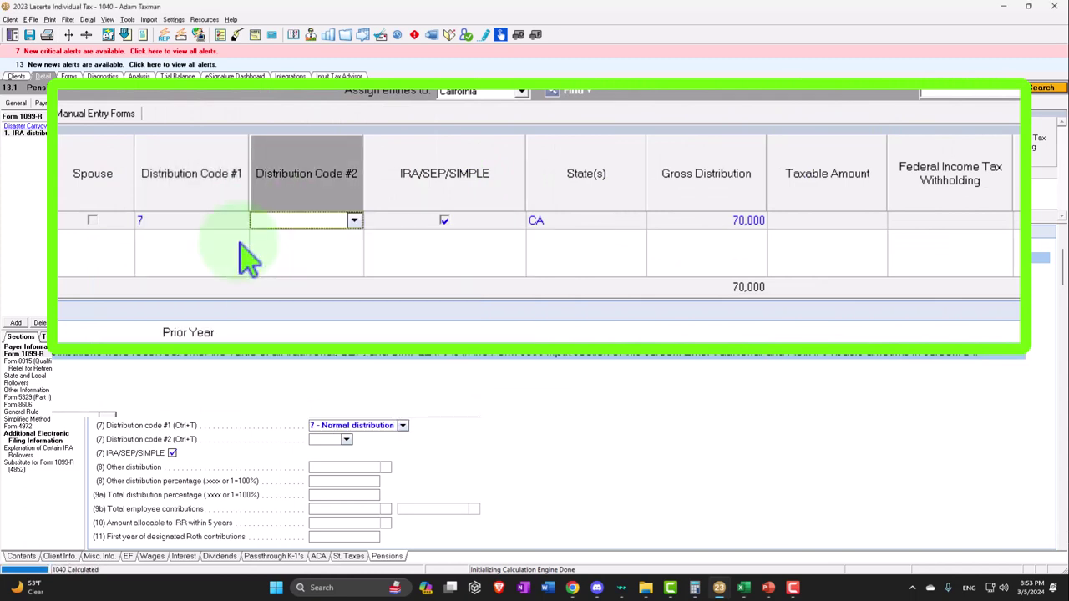
key("Tab")
key("Tab")
key("Tab")
key("Tab")
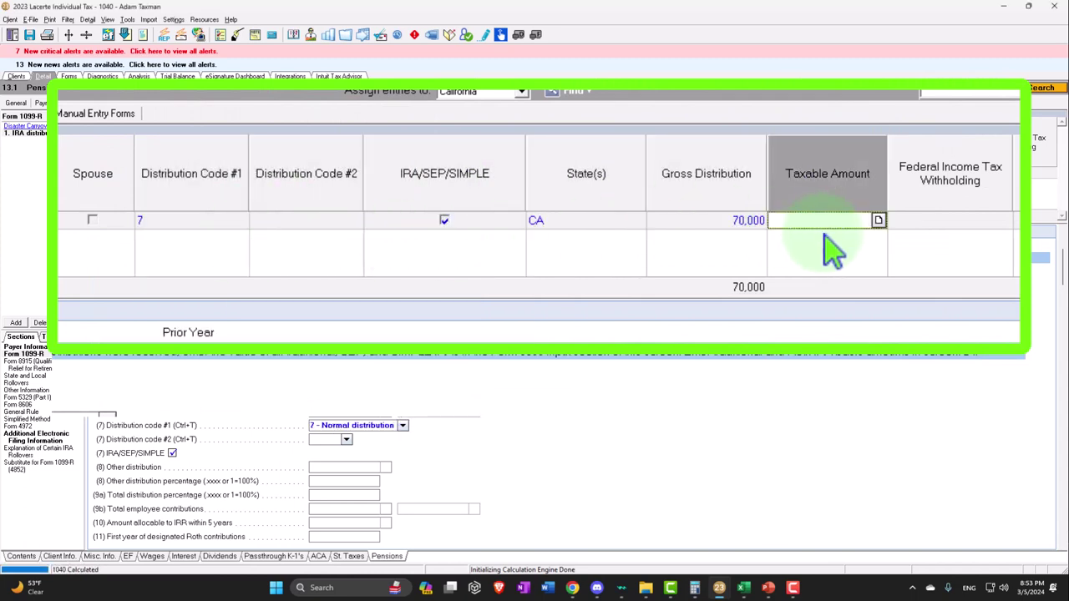
type("15000")
key("Tab")
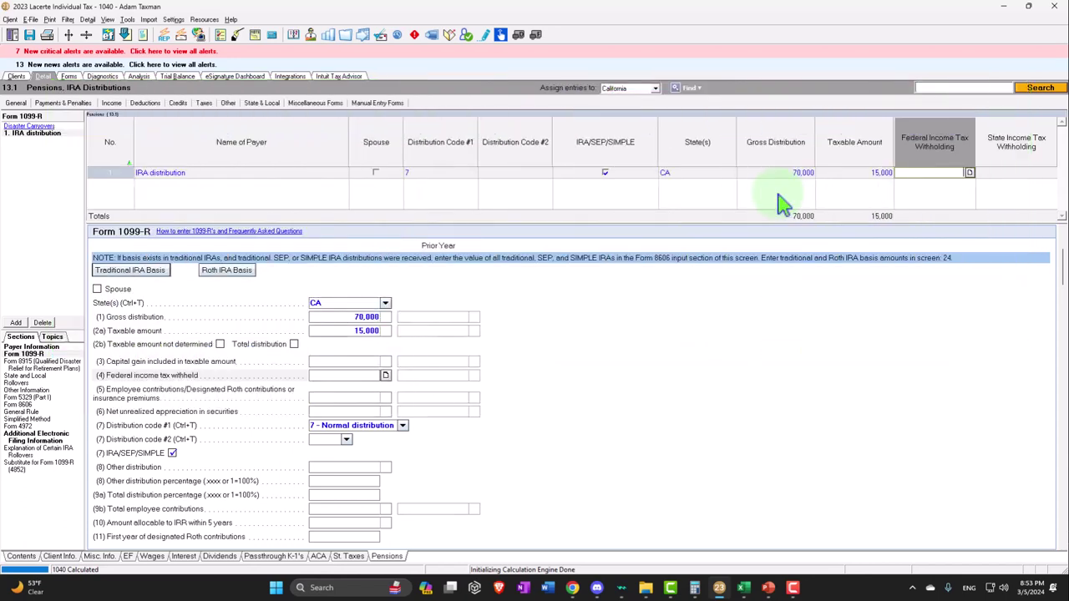
left_click(70, 79)
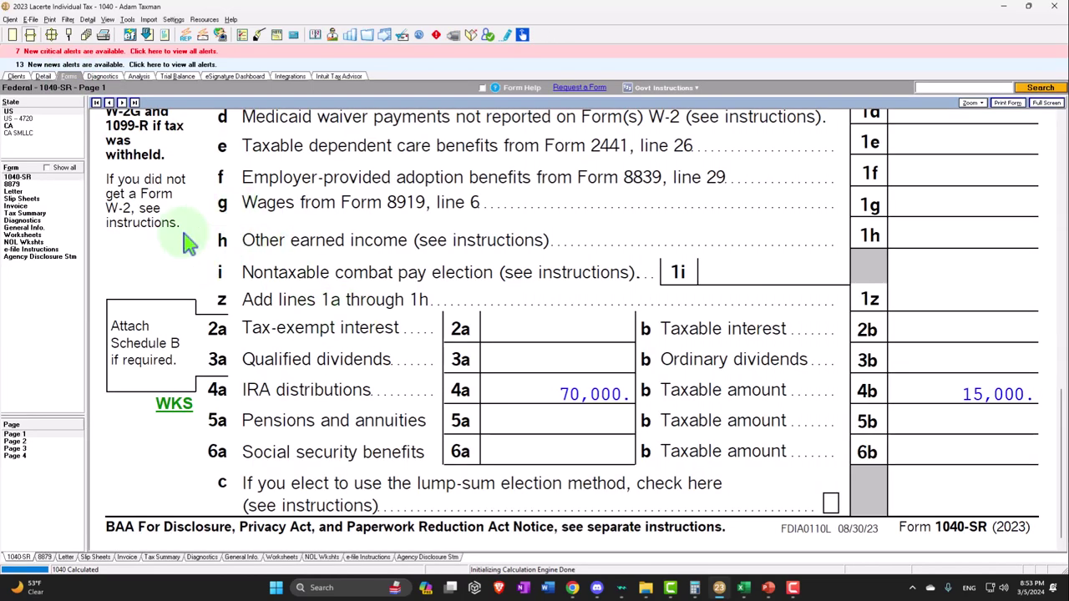
- List all available forms and review Form 1040 page 1
left_click(48, 168)
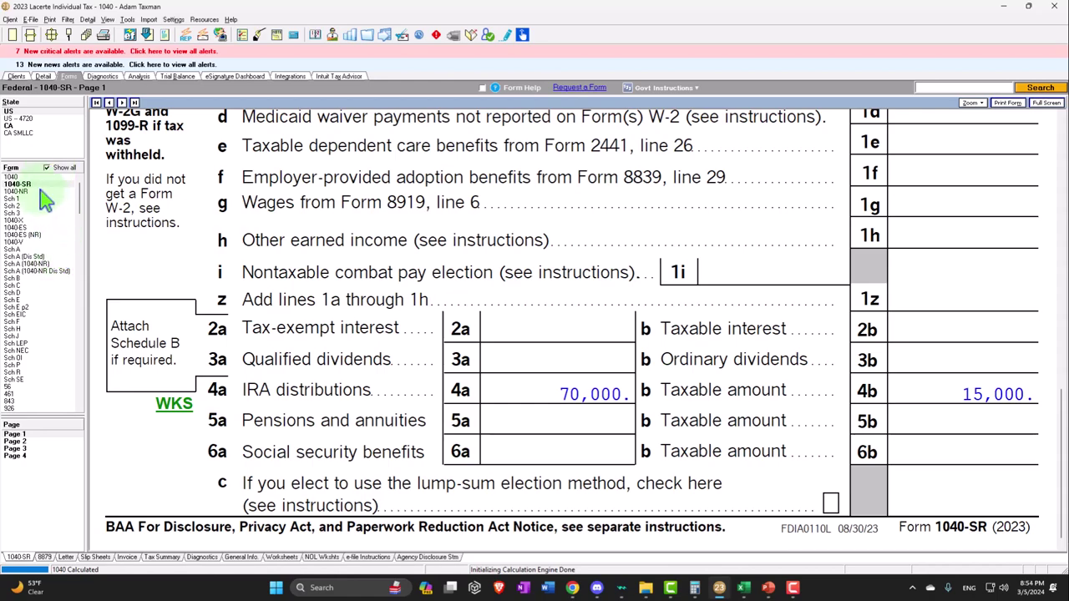
left_click(12, 177)
scroll(640, 320, "down", 3)
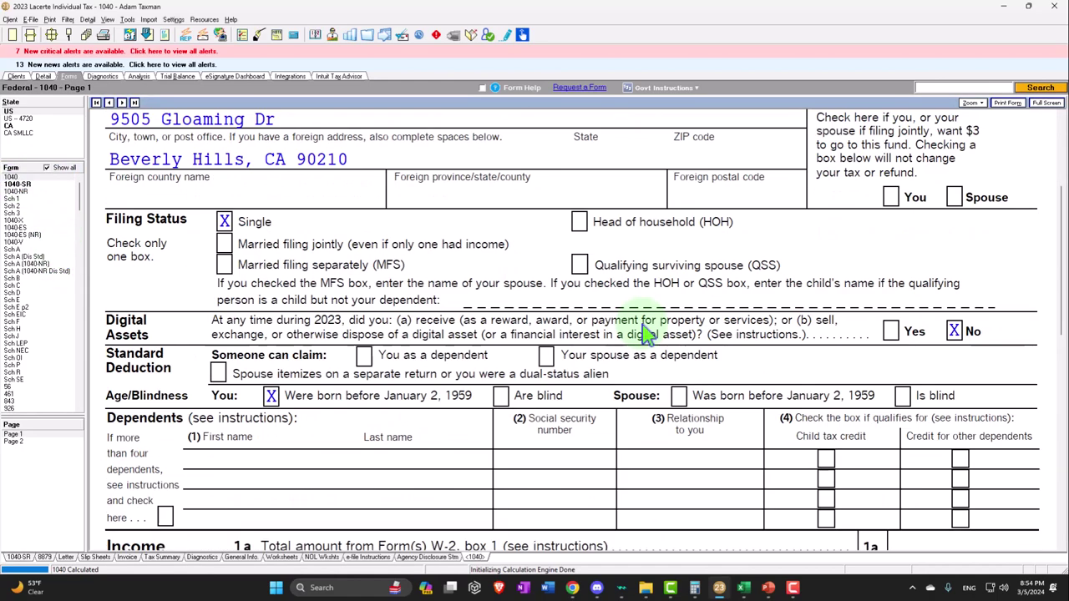
scroll(643, 326, "down", 5)
scroll(647, 334, "down", 4)
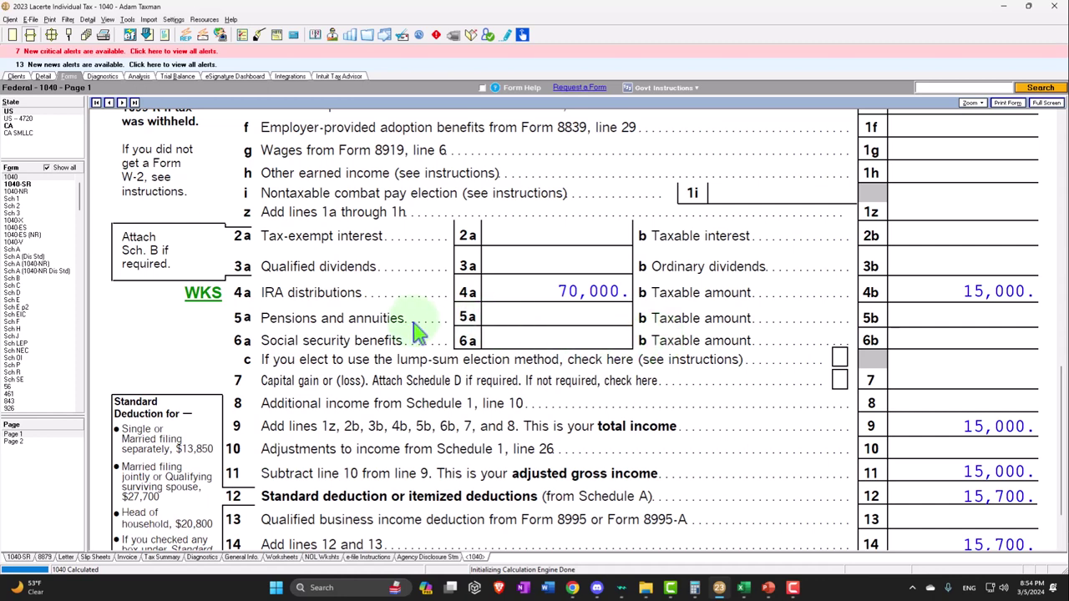
- Set the IRA taxable amount to 70,000 and federal tax withheld to 15,000
left_click(45, 77)
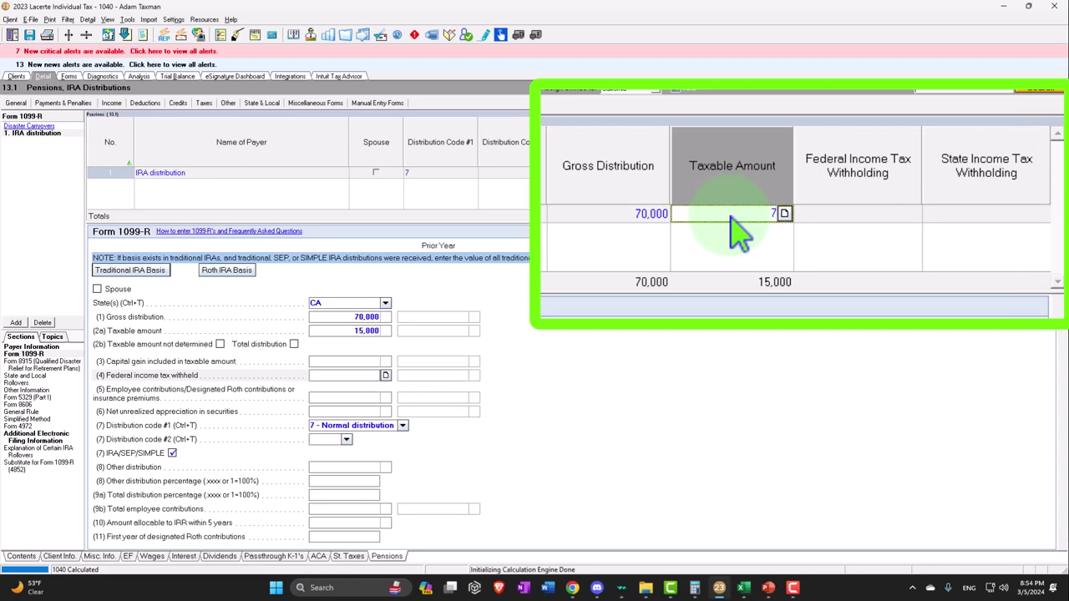
key("Tab")
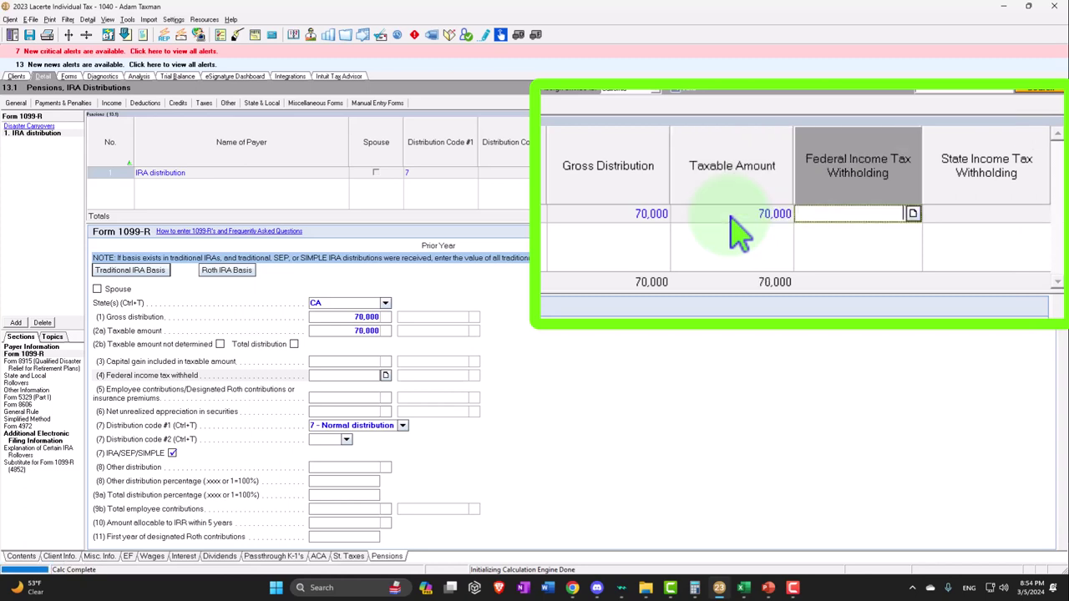
key("Tab")
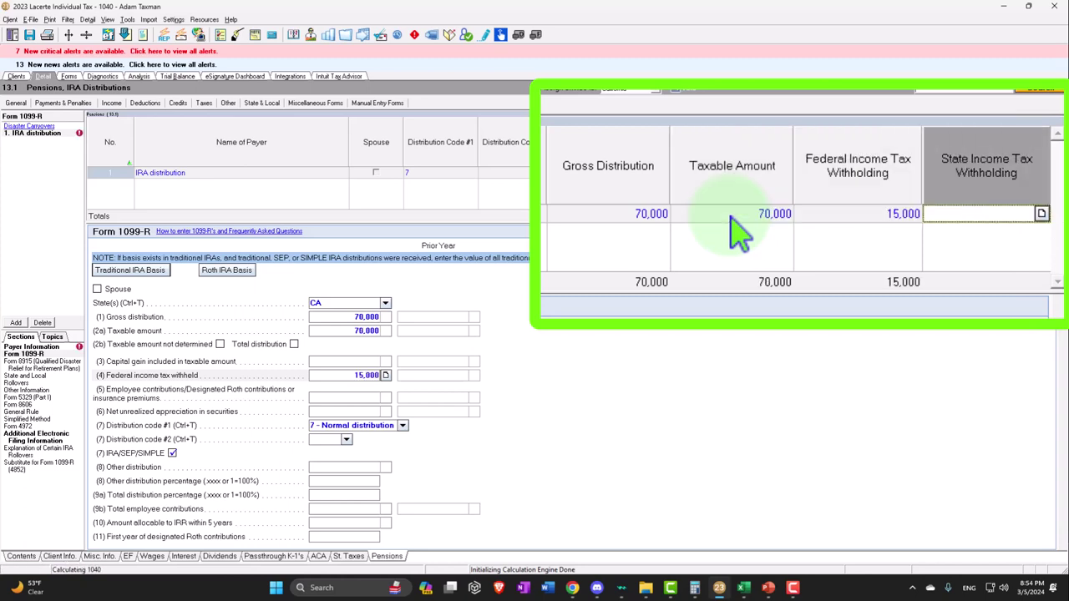
left_click(69, 76)
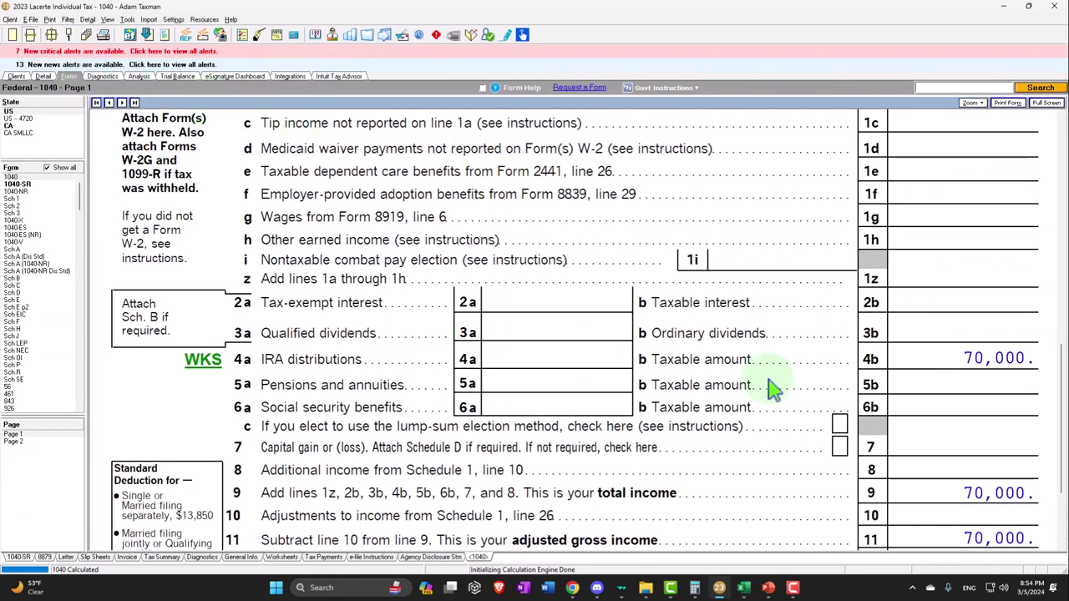
- Change Excel's C7 standard deduction formula to =+D22+E25, adding the over-65 amount
scroll(910, 357, "down", 1)
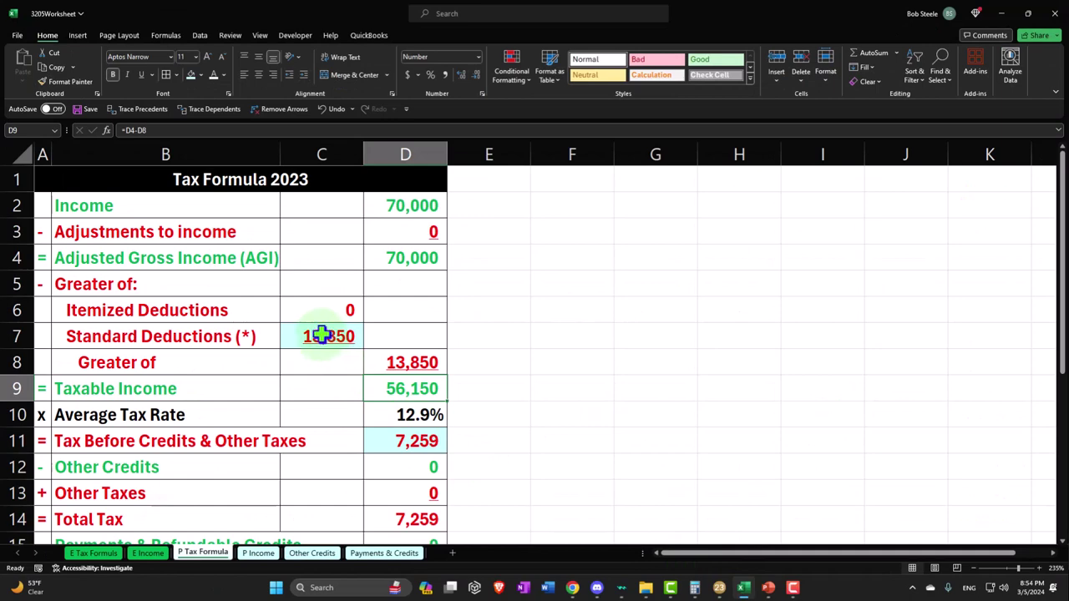
double_click(324, 336)
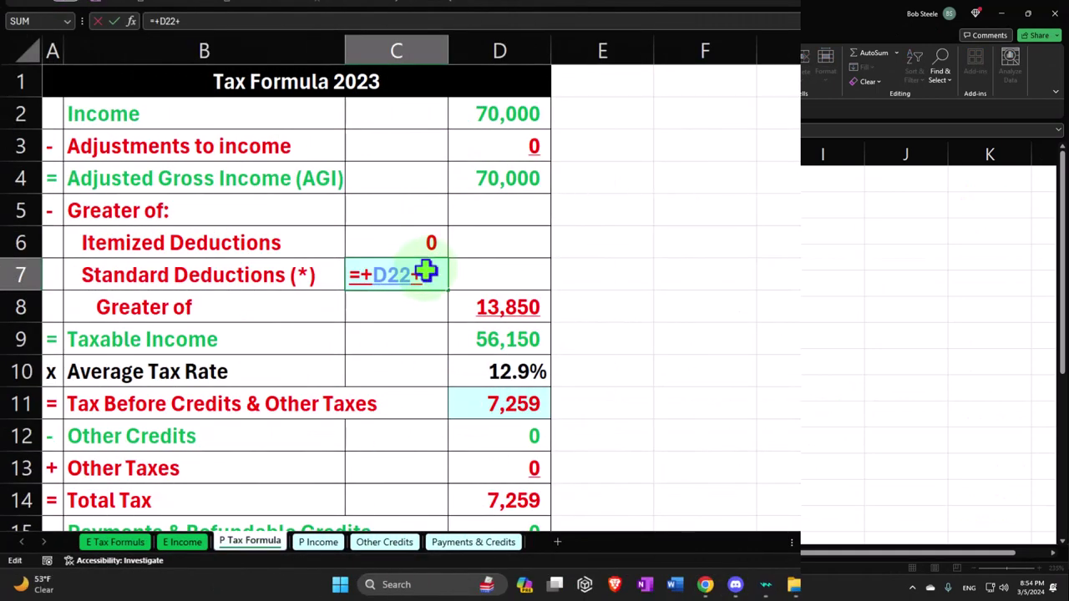
scroll(425, 273, "down", 3)
scroll(425, 273, "down", 1)
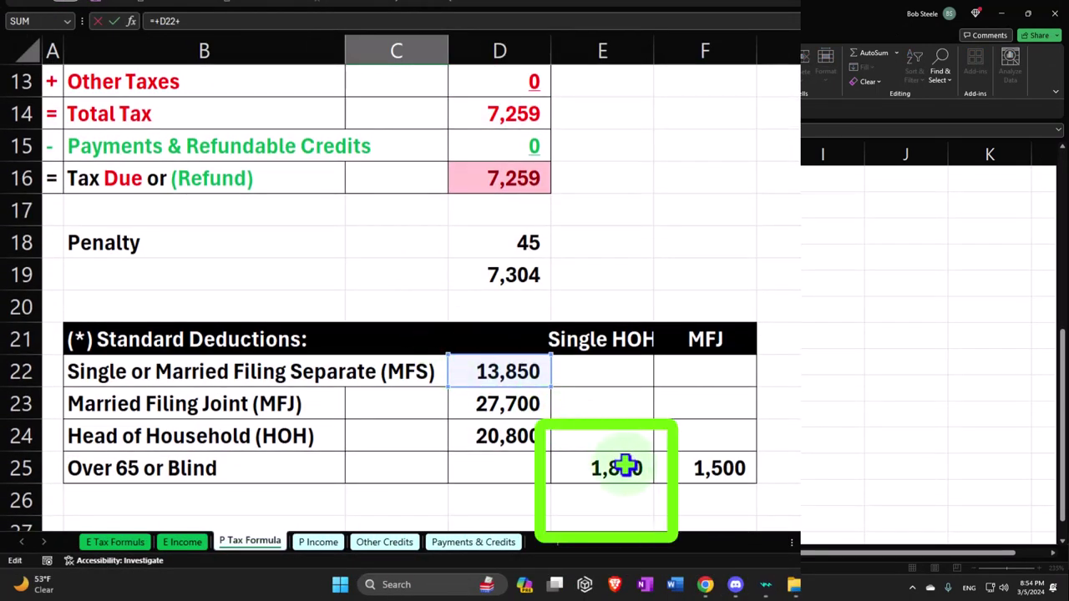
left_click(626, 467)
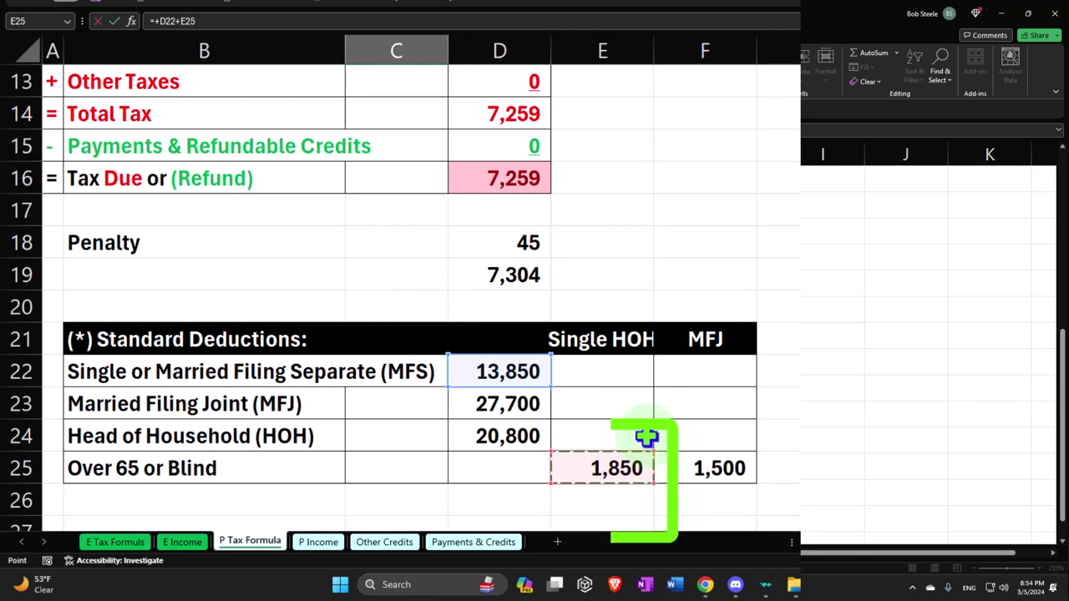
- Commit the new deduction formula and check Excel's 54,300 taxable income in D9
key("Return")
scroll(644, 434, "up", 2)
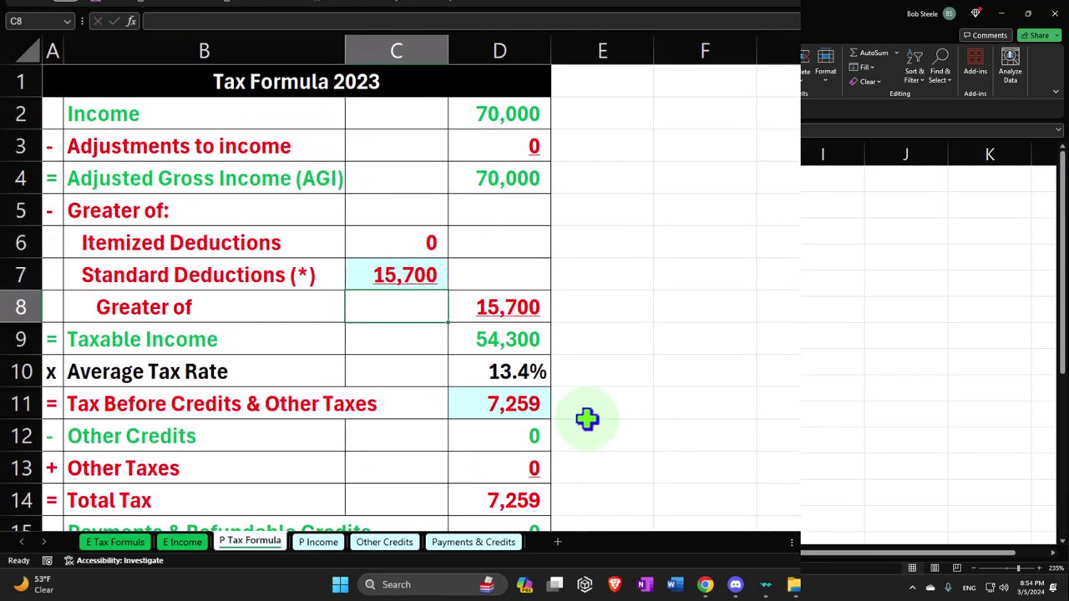
left_click(488, 338)
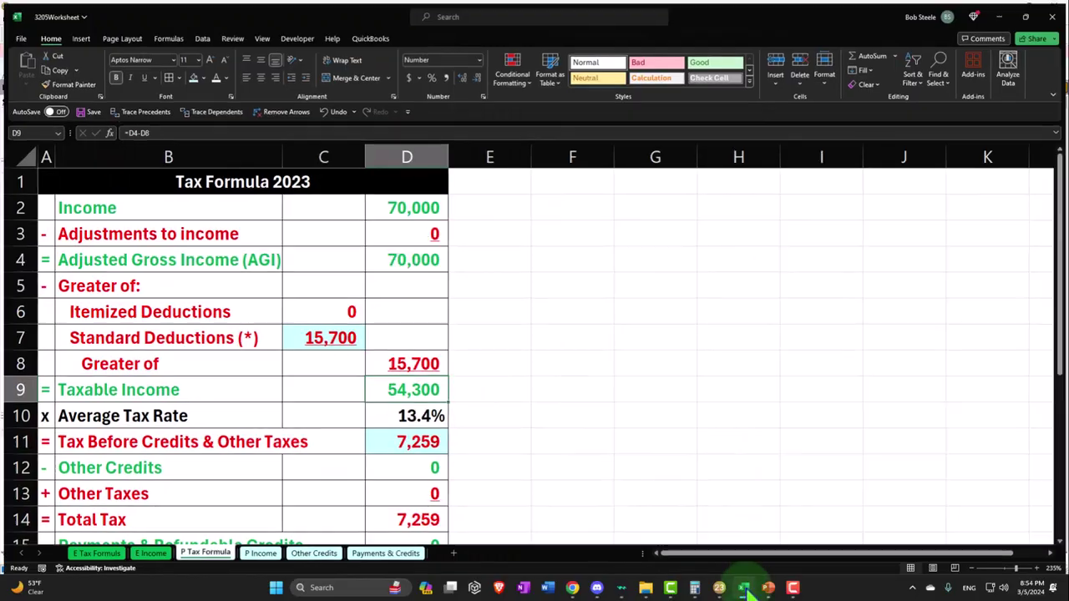
- Compare the 7,259 tax on Lacerte's Form 1040 page 2 with Excel's D11
left_click(743, 588)
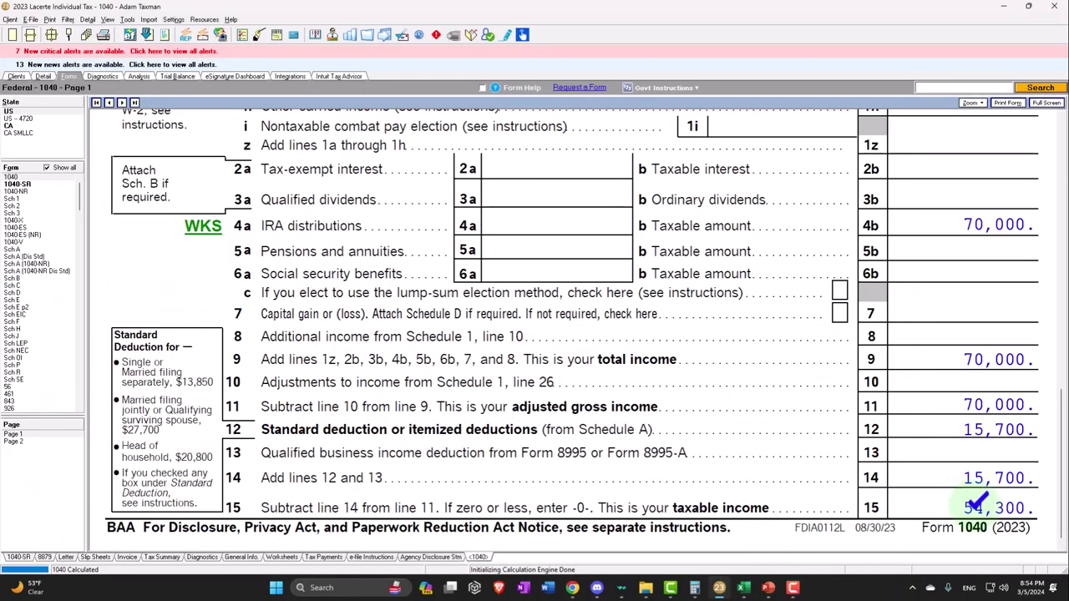
left_click(33, 441)
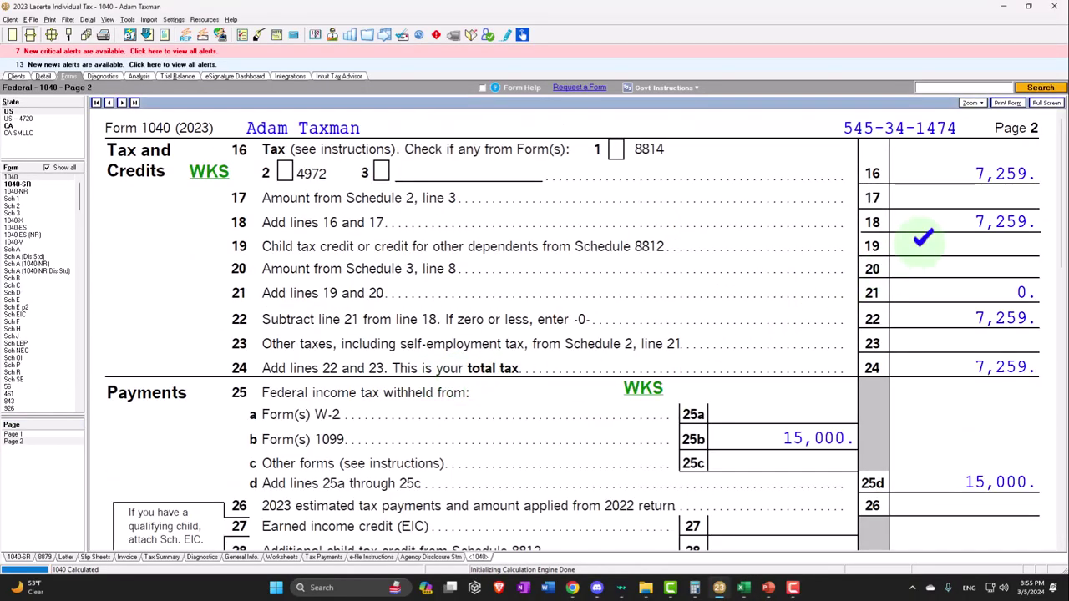
left_click(743, 588)
left_click(544, 403)
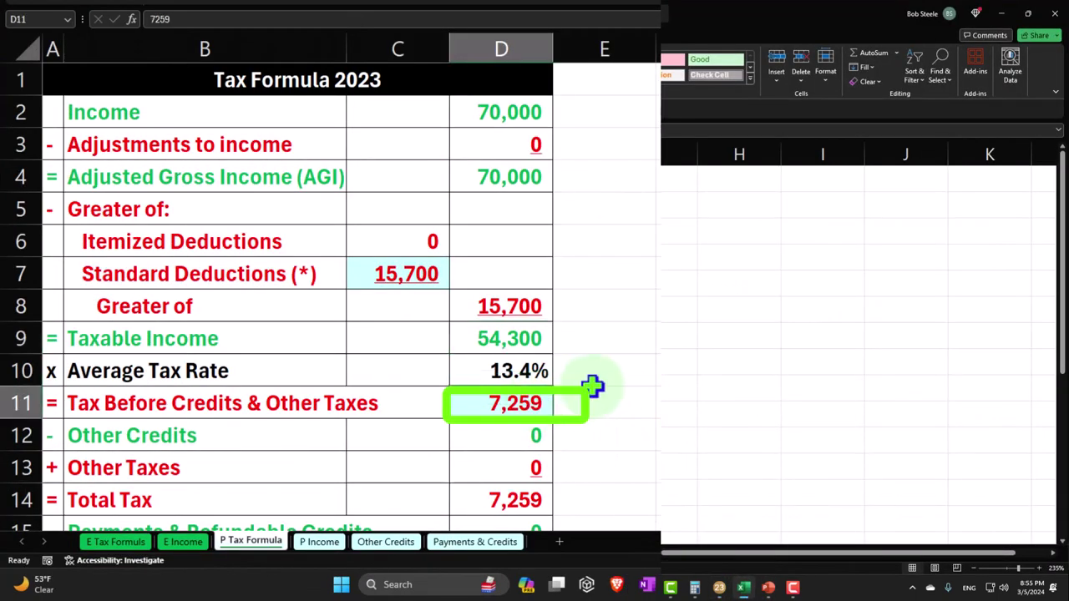
scroll(592, 386, "down", 1)
left_click(719, 587)
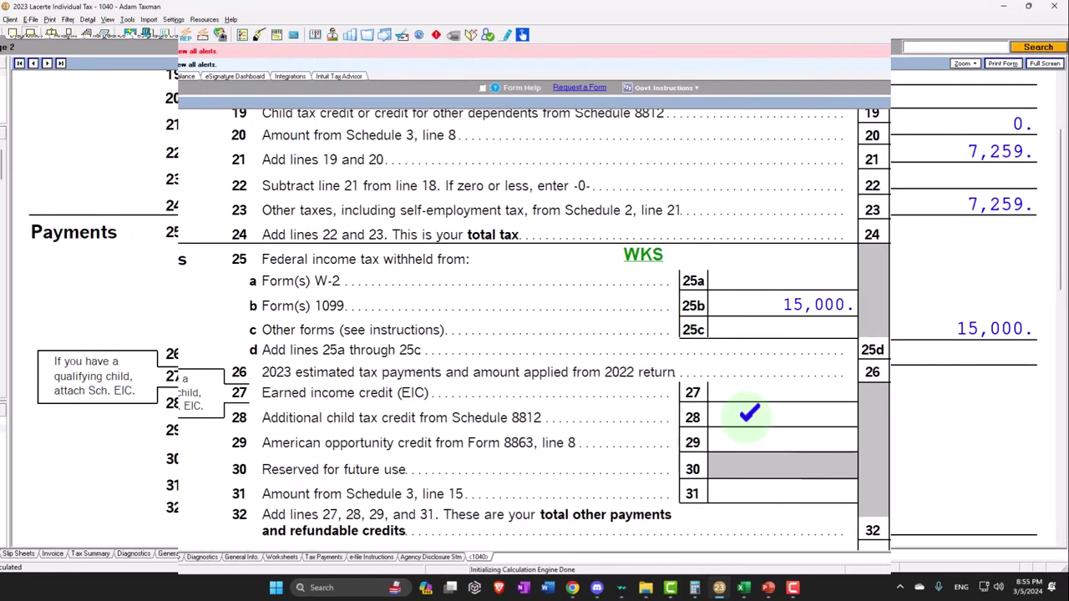
left_click(743, 587)
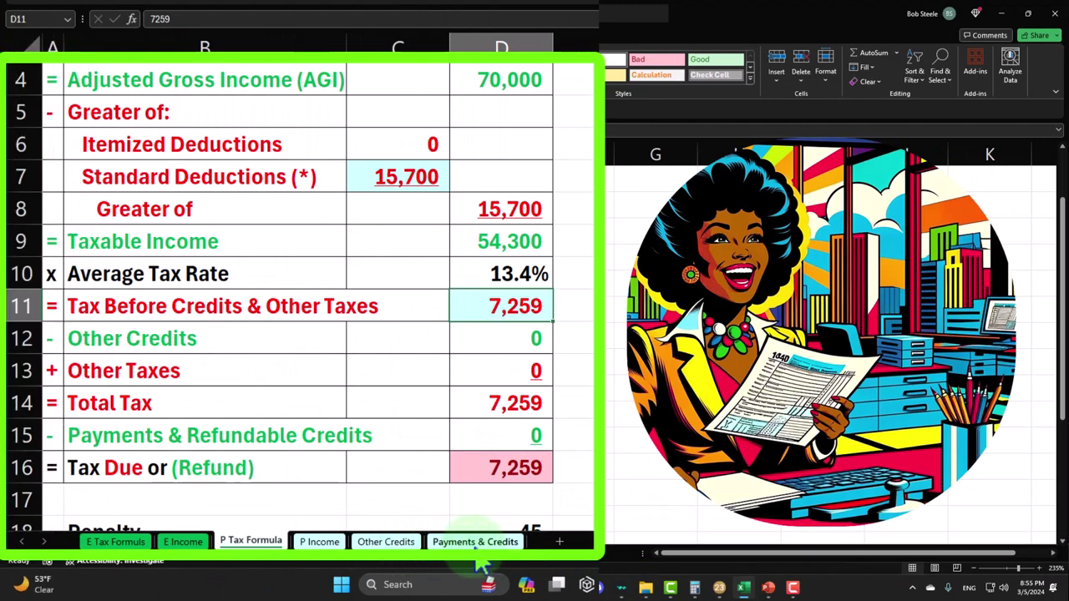
- On the Payments & Credits sheet, insert blank rows above Additional Child Tax Credit
left_click(475, 541)
scroll(391, 418, "down", 2)
scroll(389, 414, "down", 1)
scroll(387, 408, "down", 2)
scroll(387, 409, "down", 2)
scroll(198, 287, "up", 6)
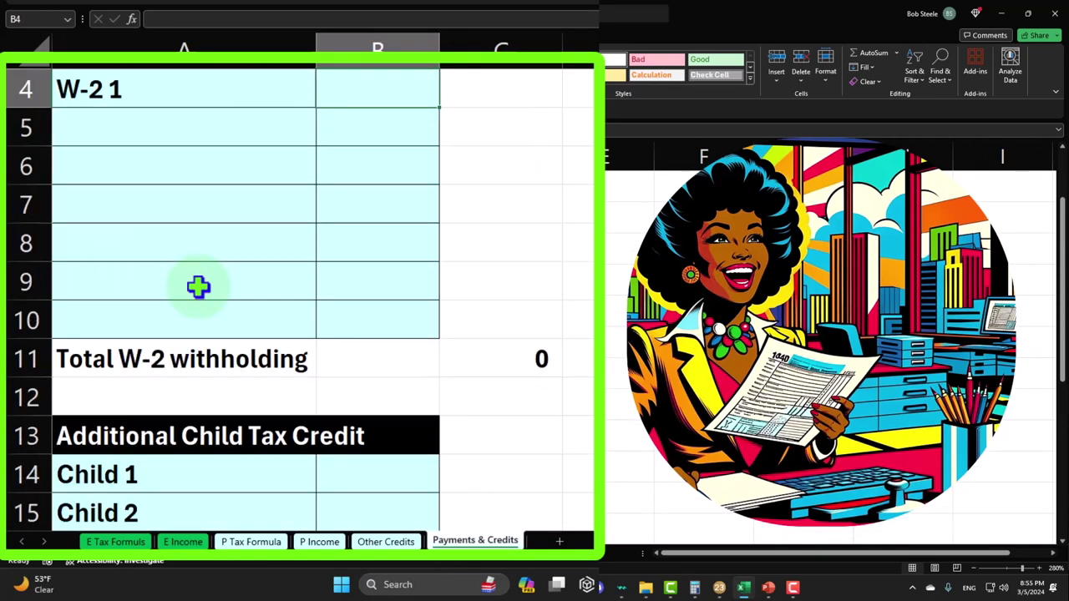
scroll(203, 410, "down", 1)
mouse_move(25, 319)
left_mouse_down()
mouse_move(64, 495)
mouse_move(115, 472)
left_mouse_up()
right_click(219, 365)
left_click(242, 234)
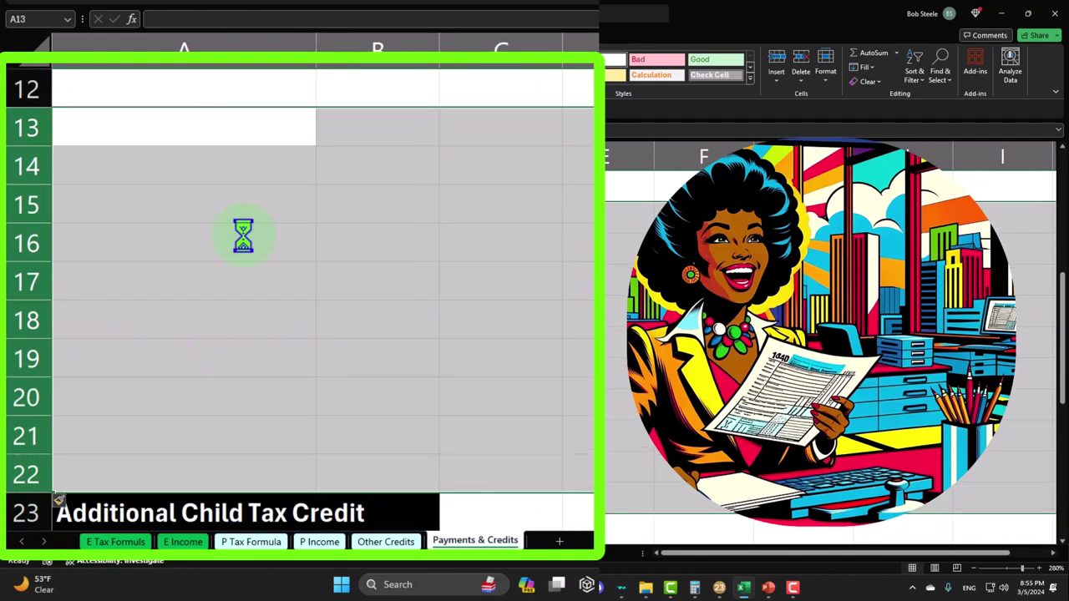
scroll(238, 244, "up", 2)
scroll(209, 309, "up", 1)
- Enter a 'Form 1099 Withholdings' heading in A13 and fill A13:B13 black
left_click(178, 365)
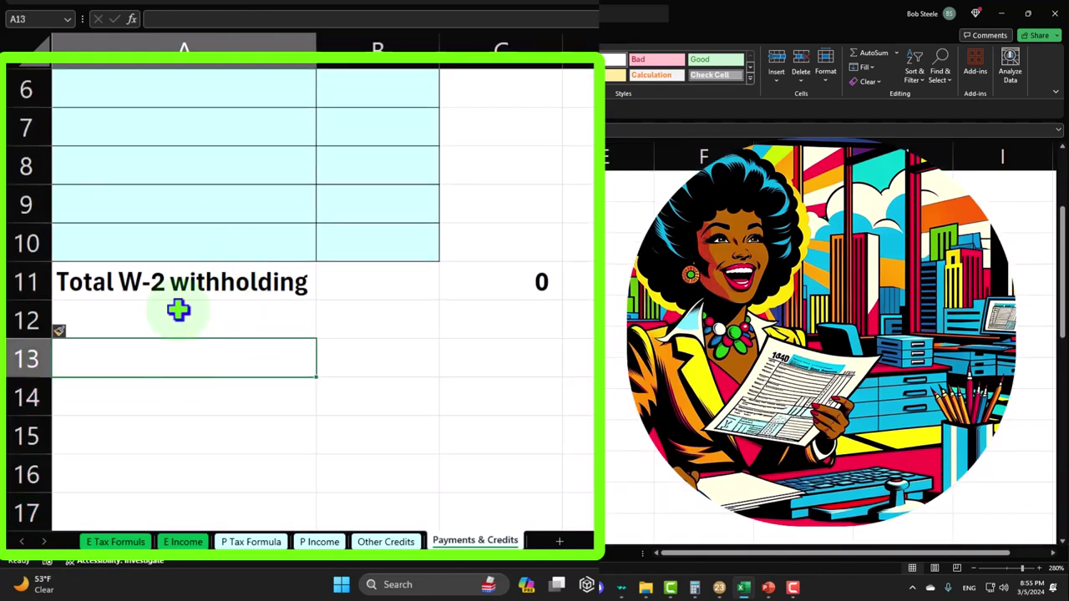
type("F")
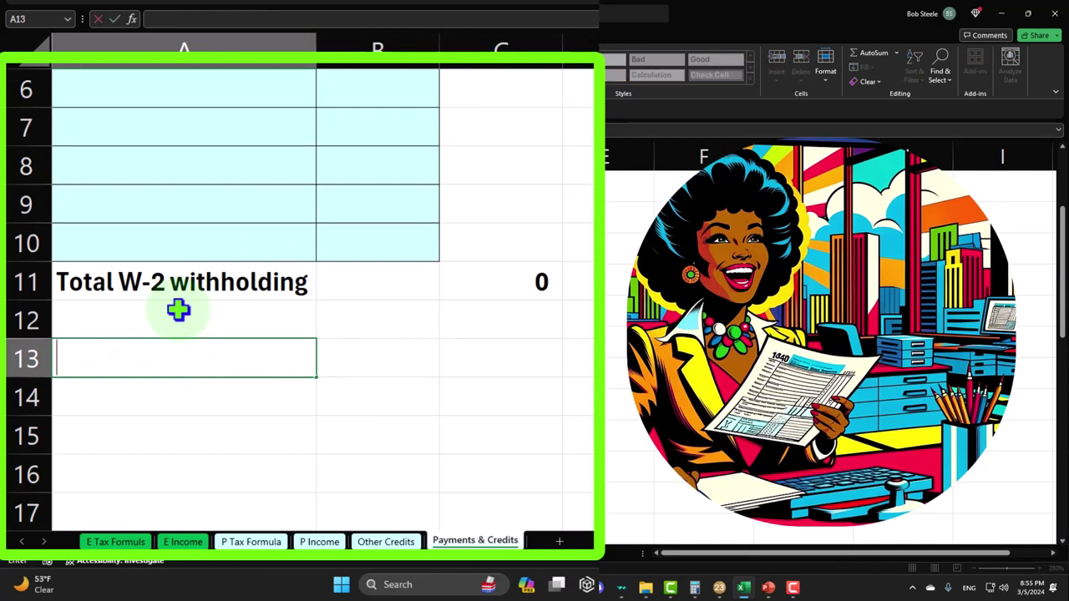
left_click(718, 587)
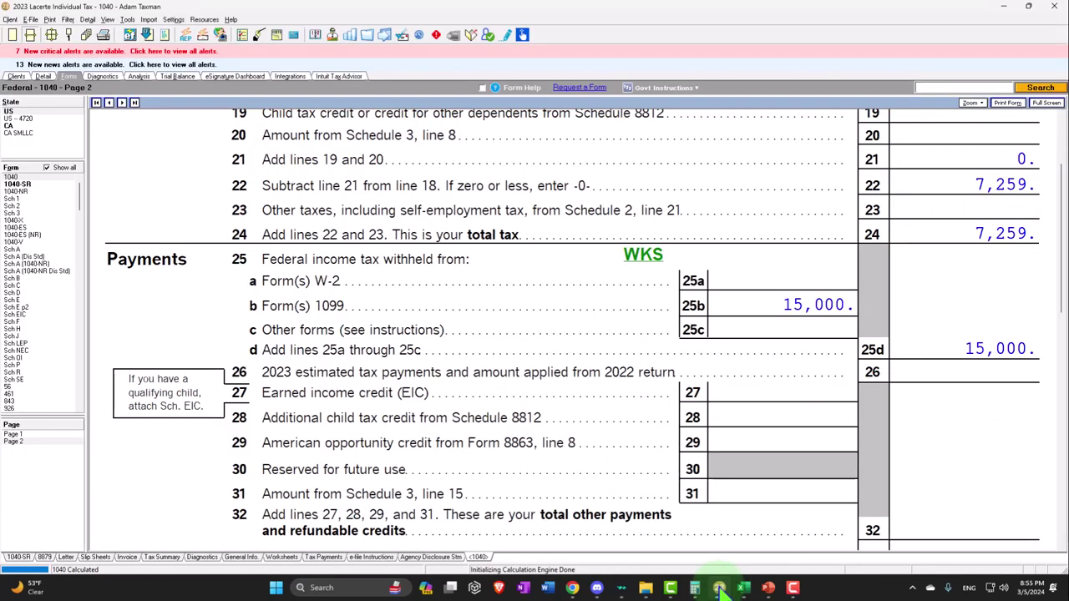
left_click(743, 587)
type("For")
type("m")
type(" 1099 Withho")
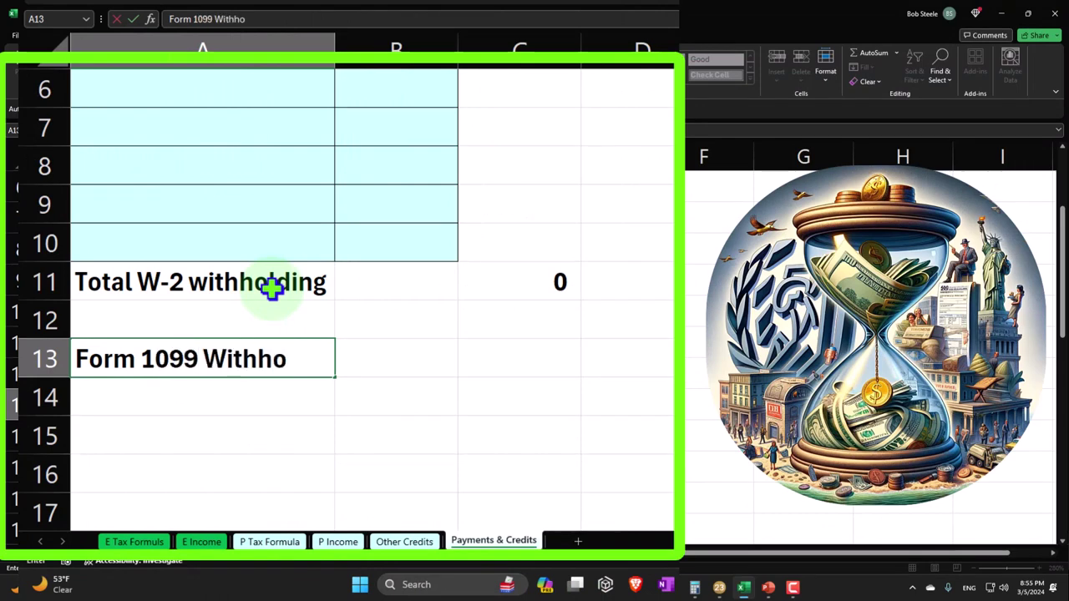
type("s")
key("Return")
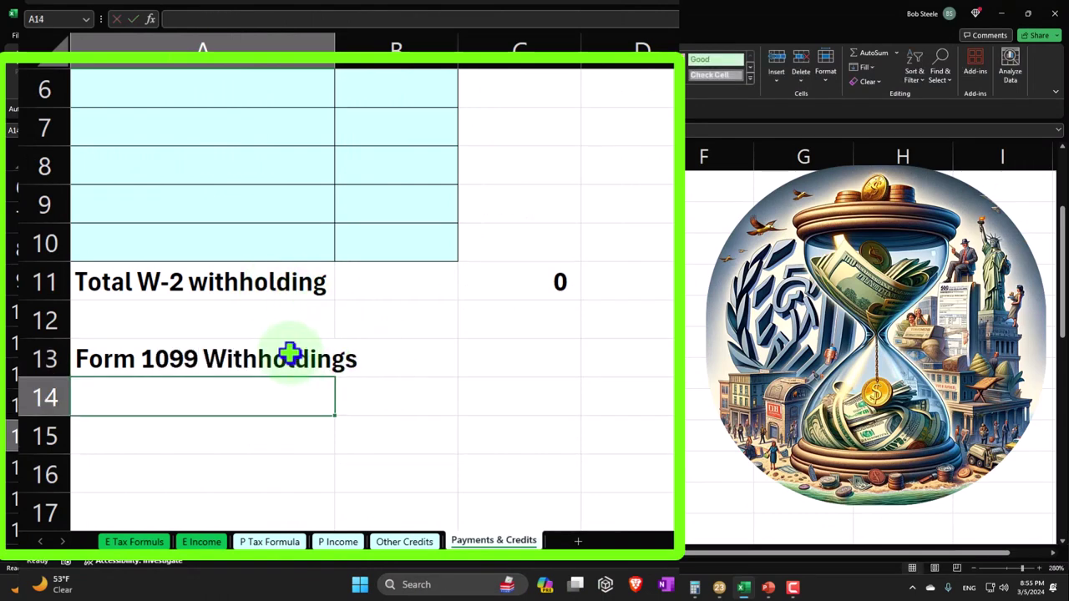
left_click_drag(286, 353, 364, 352)
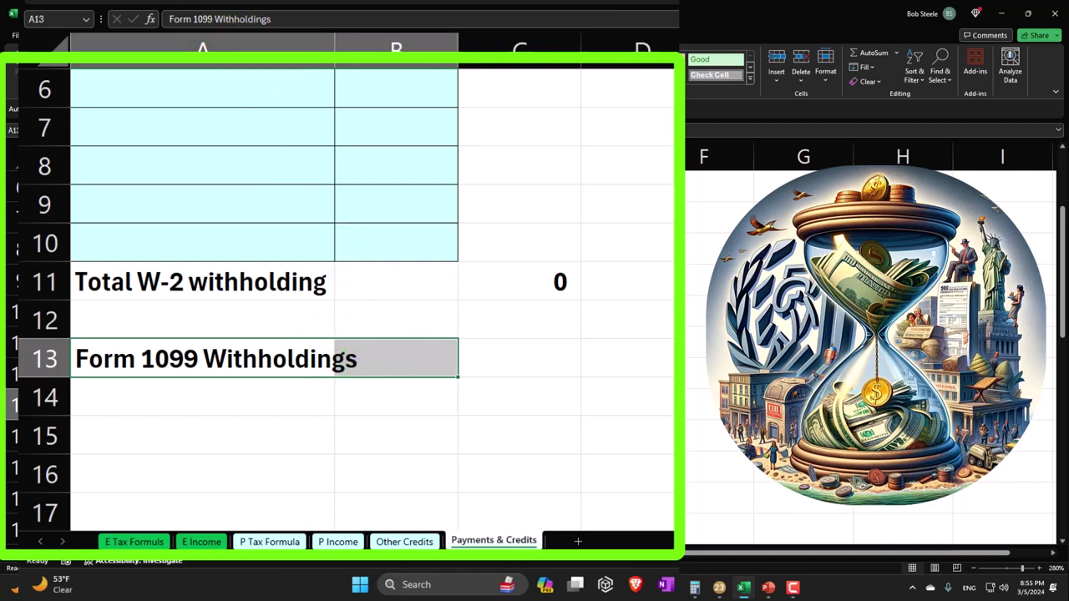
left_click(269, 2)
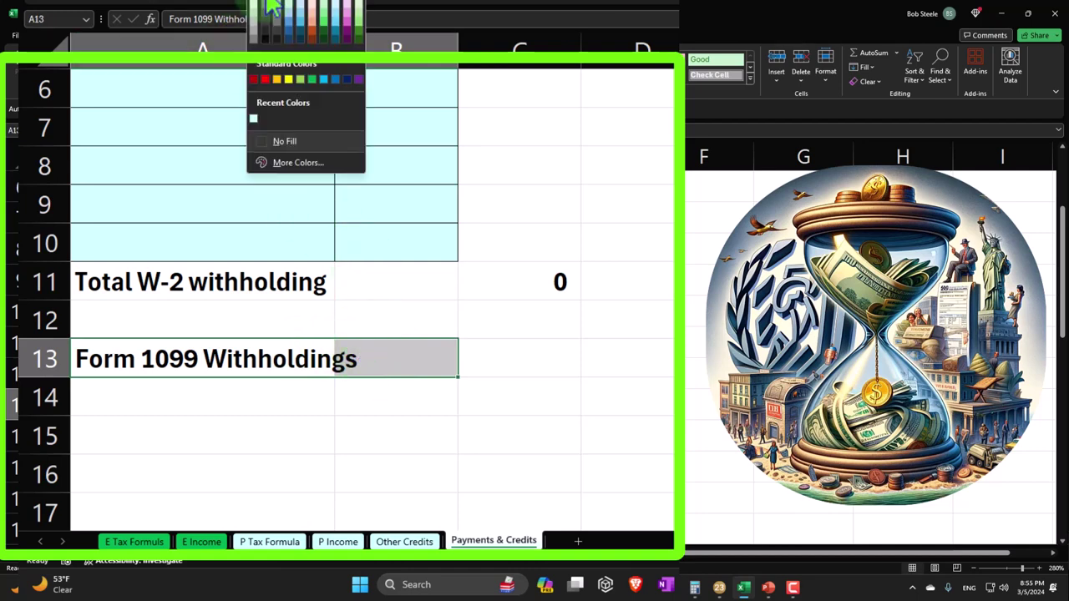
left_click(268, 5)
- Give A14:B20 all borders and a light cyan fill
scroll(273, 296, "down", 2)
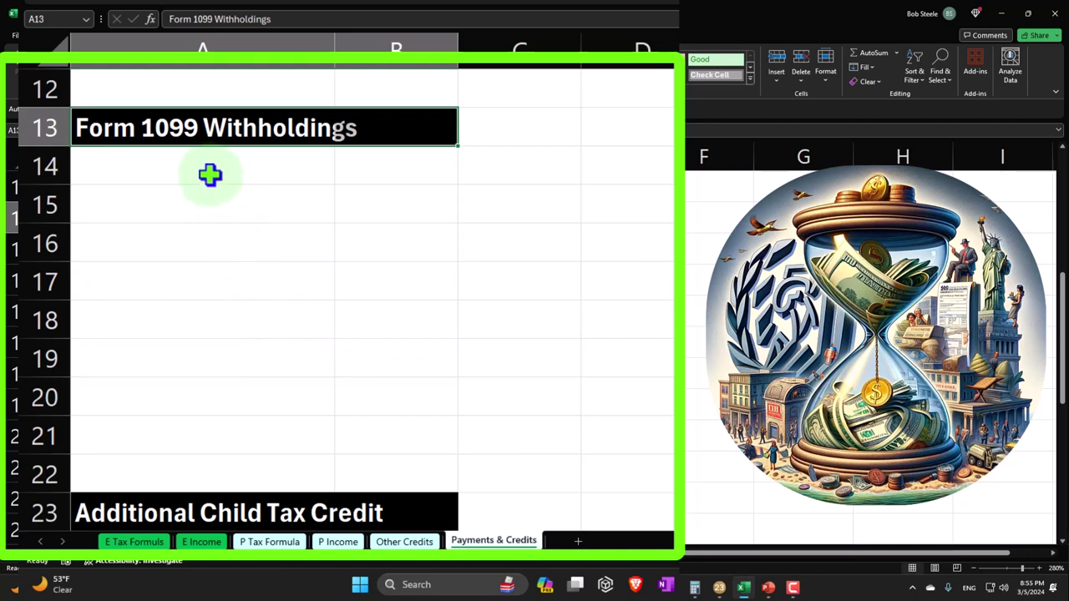
left_click_drag(210, 173, 385, 393)
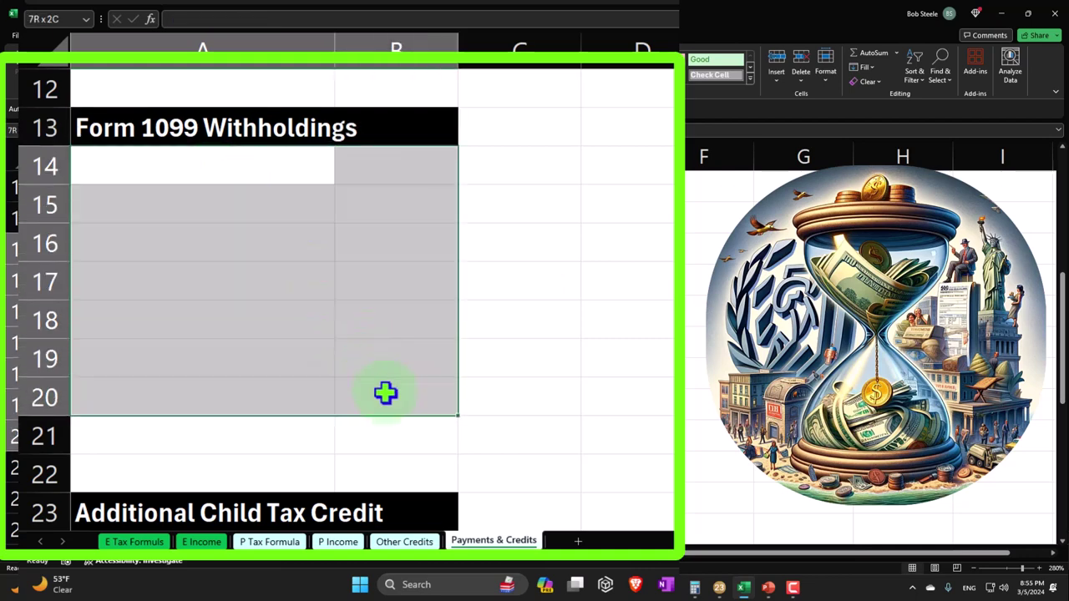
left_click_drag(385, 392, 386, 392)
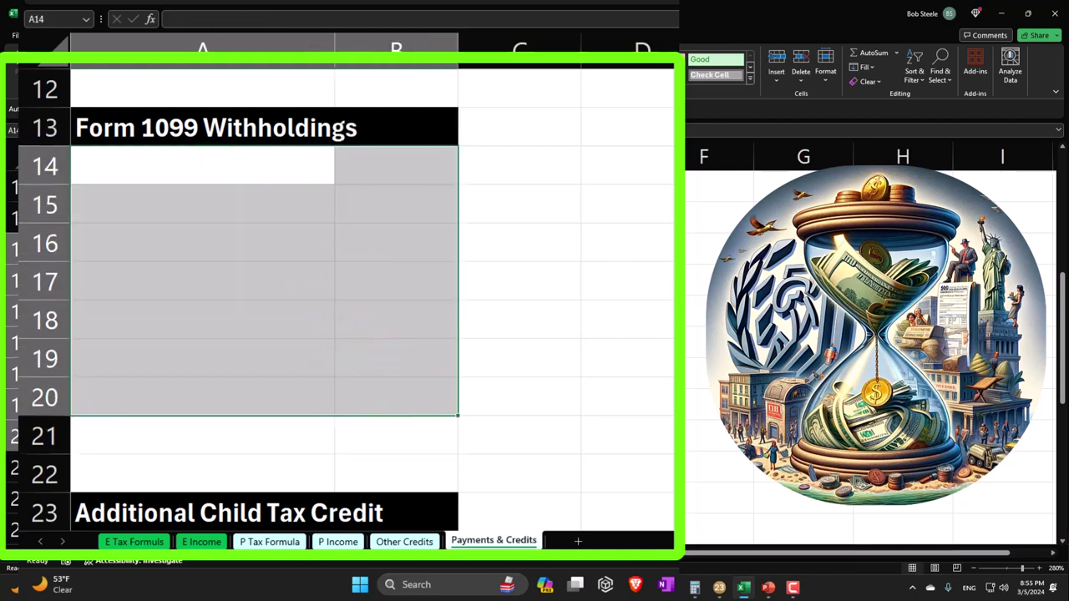
key("alt+h")
key("b")
key("a")
key("alt+h")
key("h")
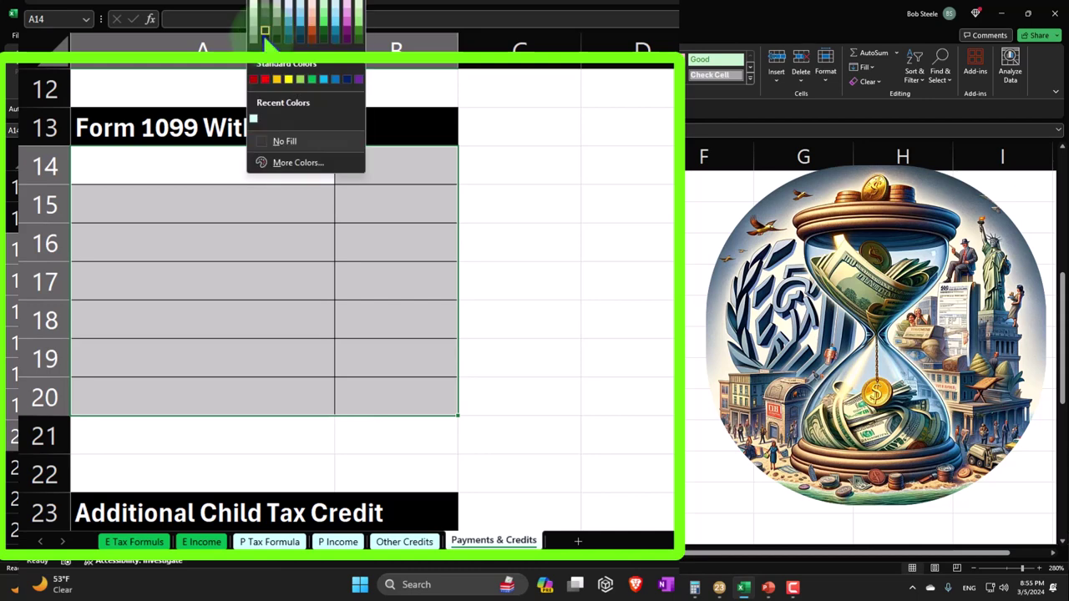
left_click(258, 114)
- Enter '1099 R' with 15,000 withholding in row 14
left_click(198, 157)
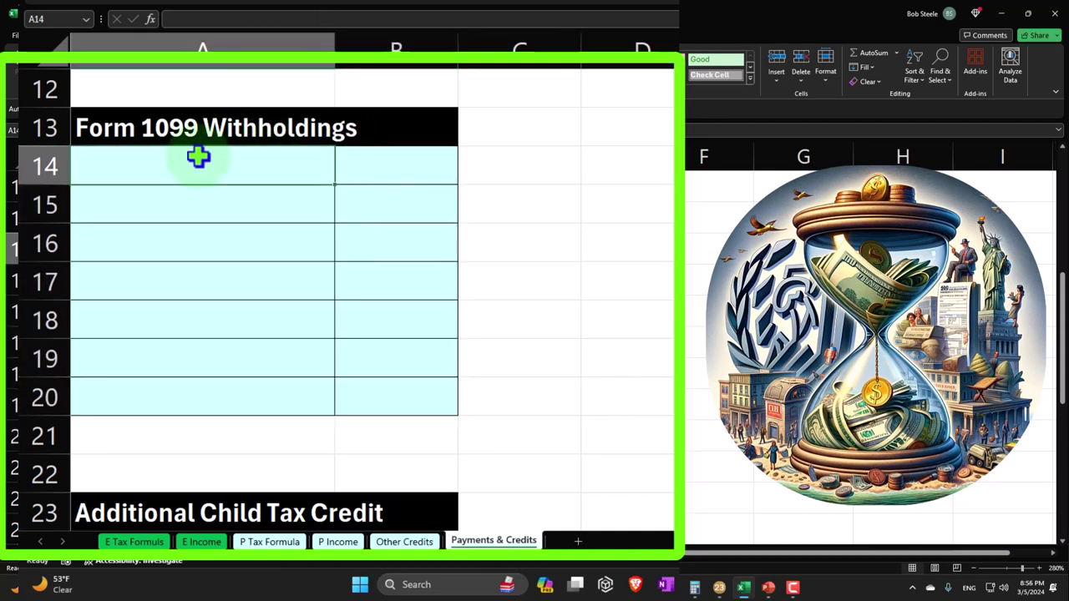
type("1099 R")
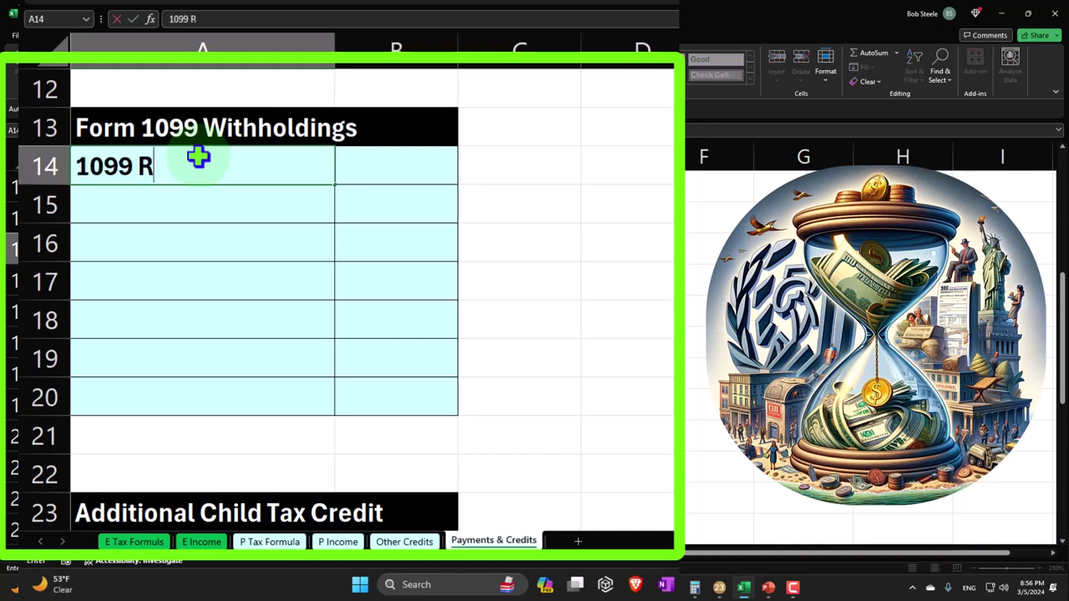
key("Tab")
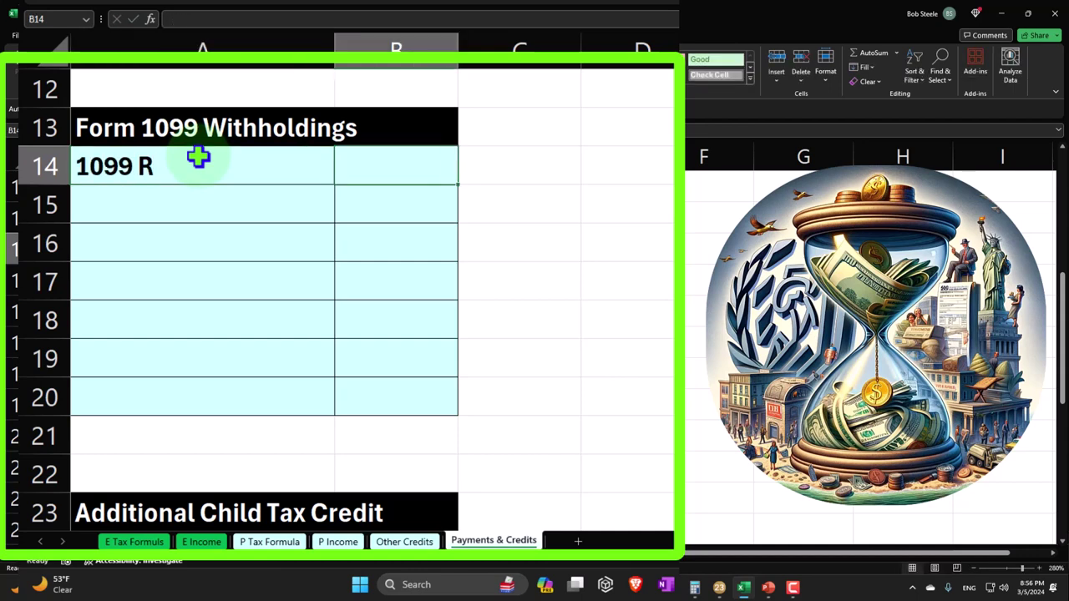
type("18")
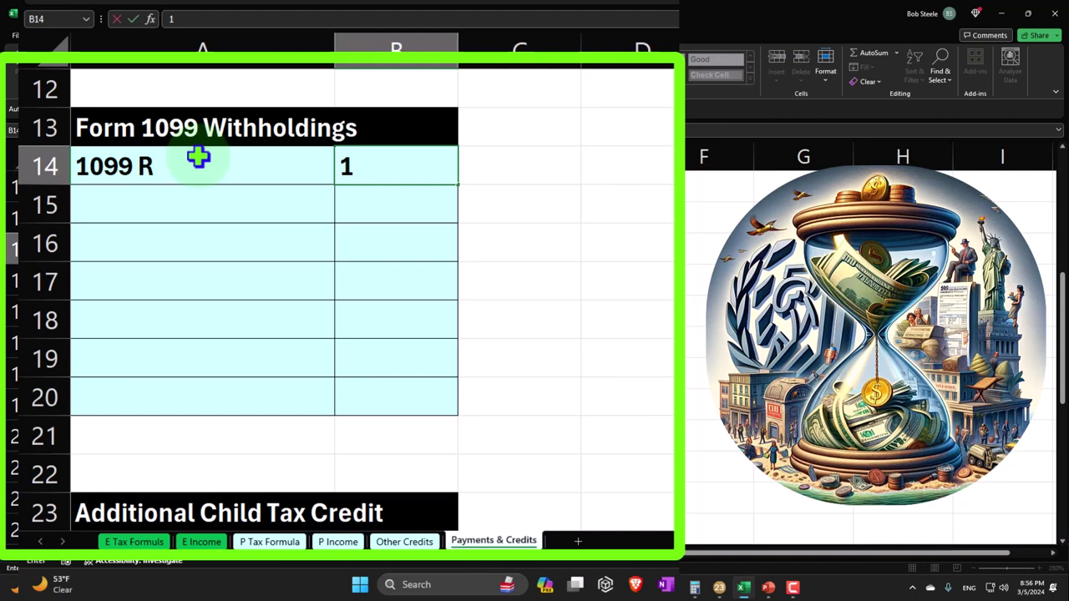
key("Return")
- Add a Total label in A21 with =SUM(B14:B20) in C21
key("Down")
key("Down")
key("Down")
key("Down")
key("Down")
key("Down")
type("Tot")
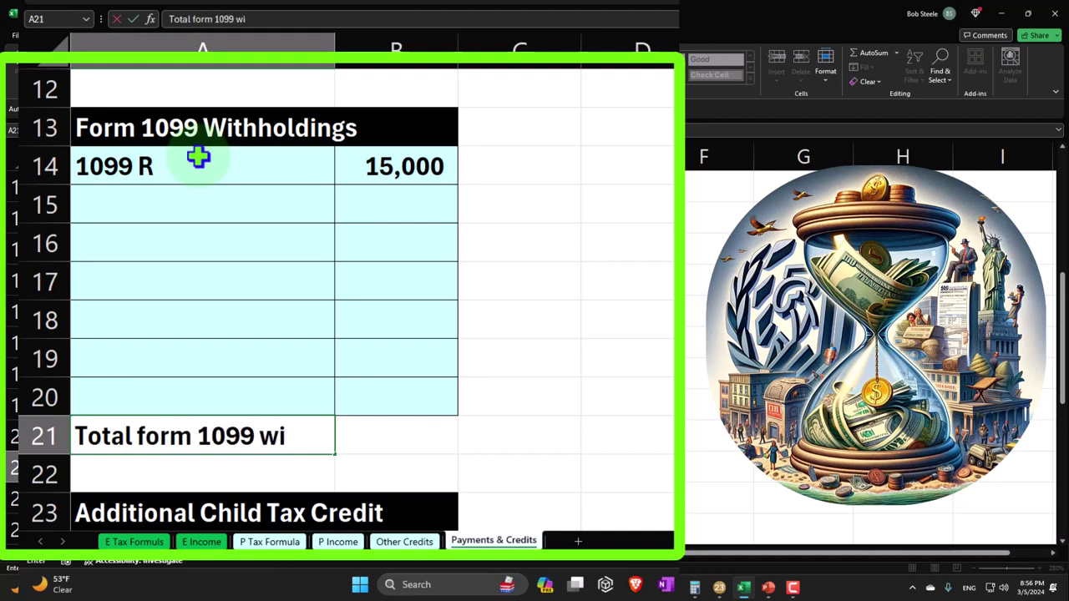
key("Right")
key("Right")
type("=sum(")
key("Left")
key("Up")
key("shift+Up")
key("shift+Up")
key("shift+Up")
key("shift+Up")
key("shift+Up")
key("shift+Up")
key("Return")
- Update the C35 formula so Total Payments & Credits includes the 15,000 withholding
scroll(599, 323, "down", 3)
scroll(599, 323, "down", 4)
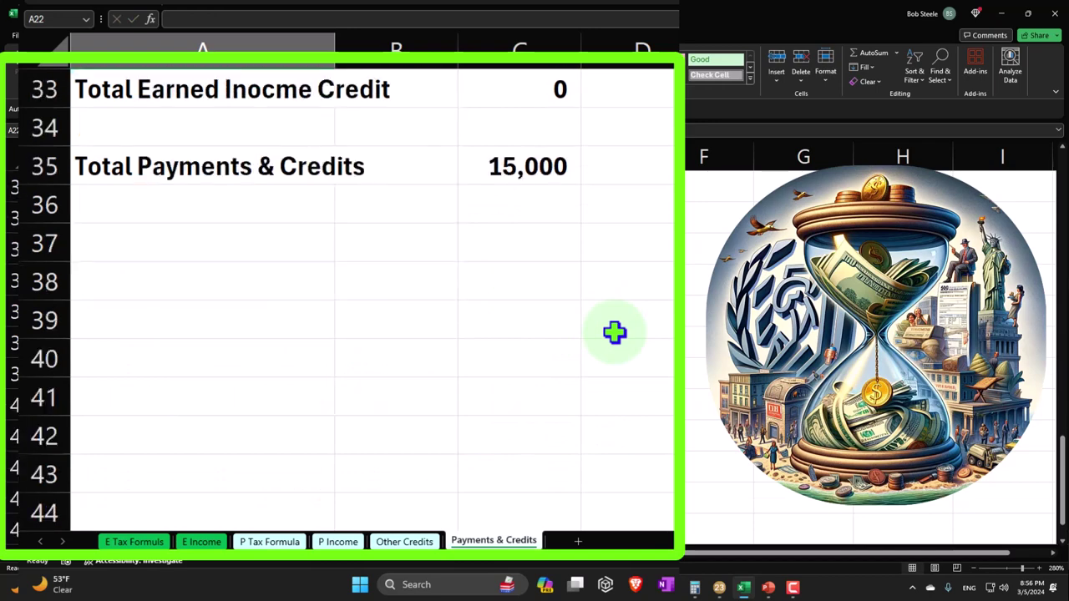
double_click(543, 167)
scroll(588, 273, "up", 6)
scroll(587, 273, "up", 4)
key("Return")
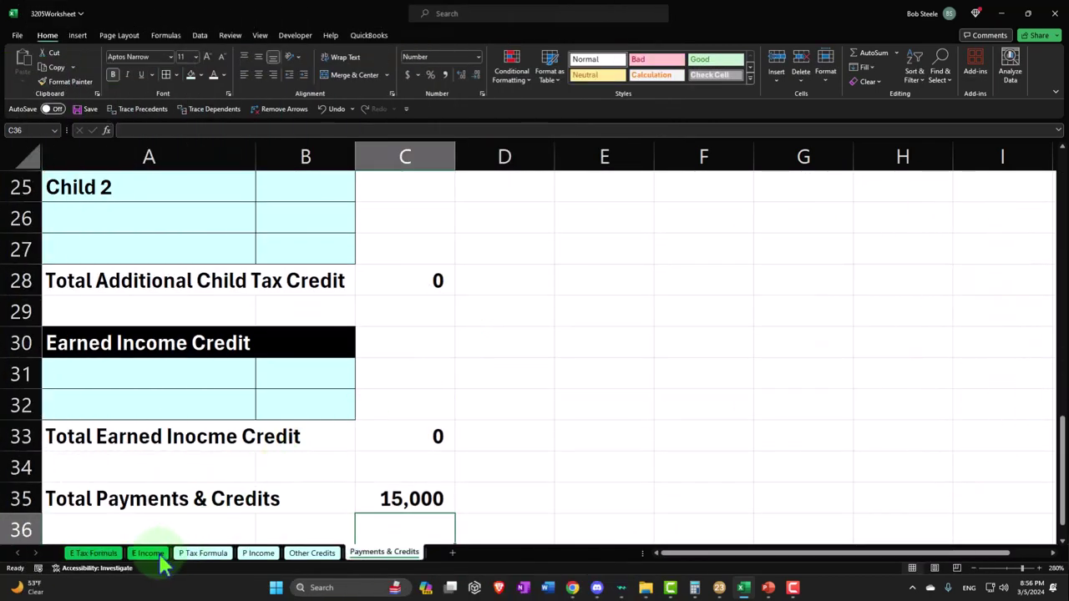
- Review E Income, then confirm P Tax Formula's 15,000 payments and 7,741 refund against Lacerte
left_click(158, 554)
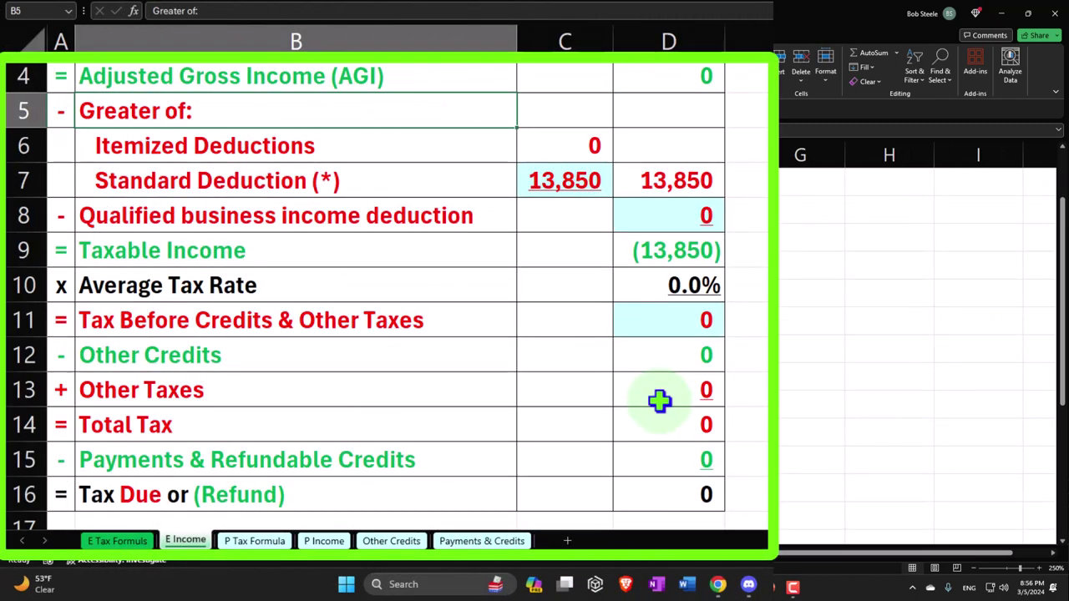
scroll(659, 401, "down", 1)
scroll(659, 400, "up", 1)
scroll(635, 413, "up", 1)
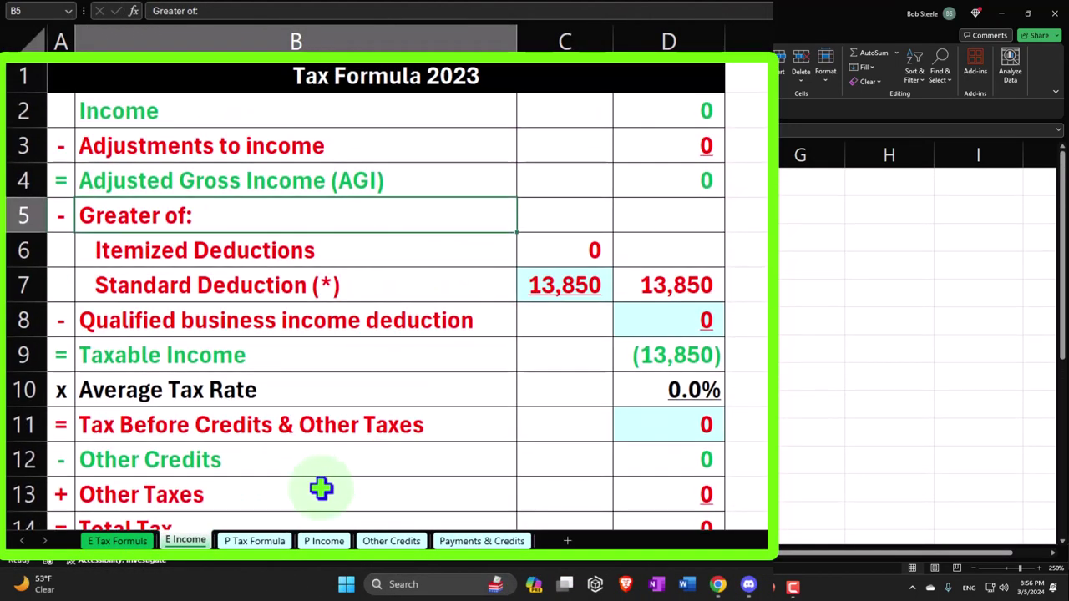
left_click(255, 541)
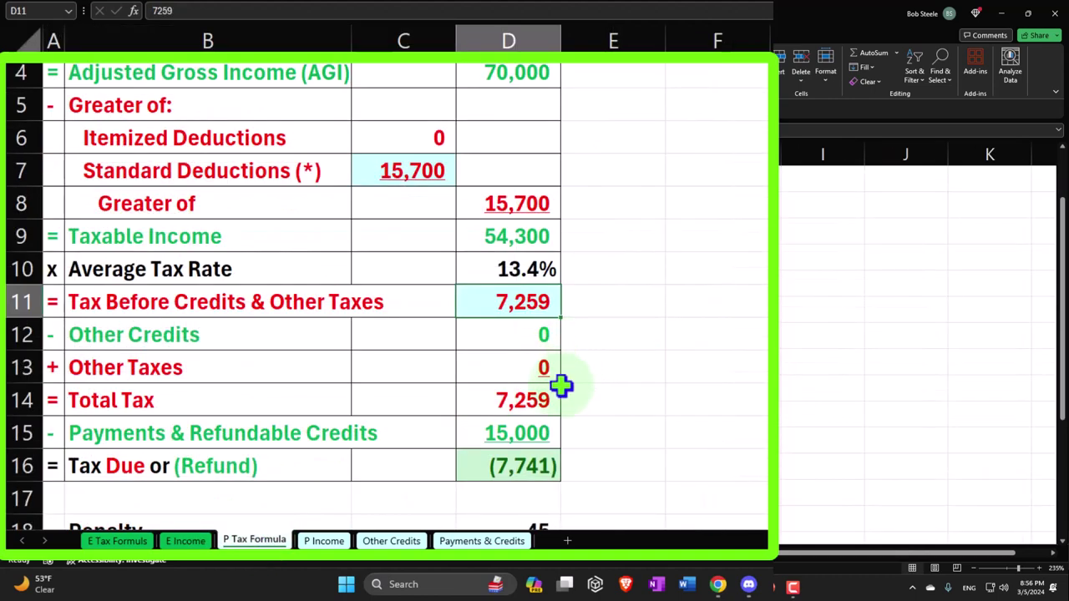
left_click(534, 432)
left_click(541, 472)
scroll(675, 389, "down", 1)
left_click(719, 587)
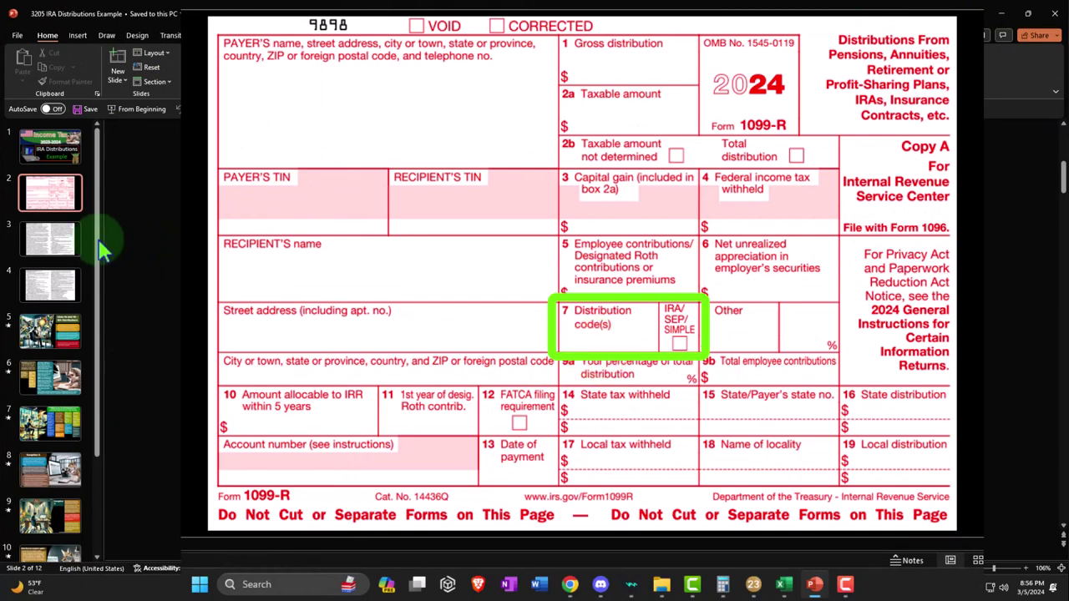
left_click(70, 249)
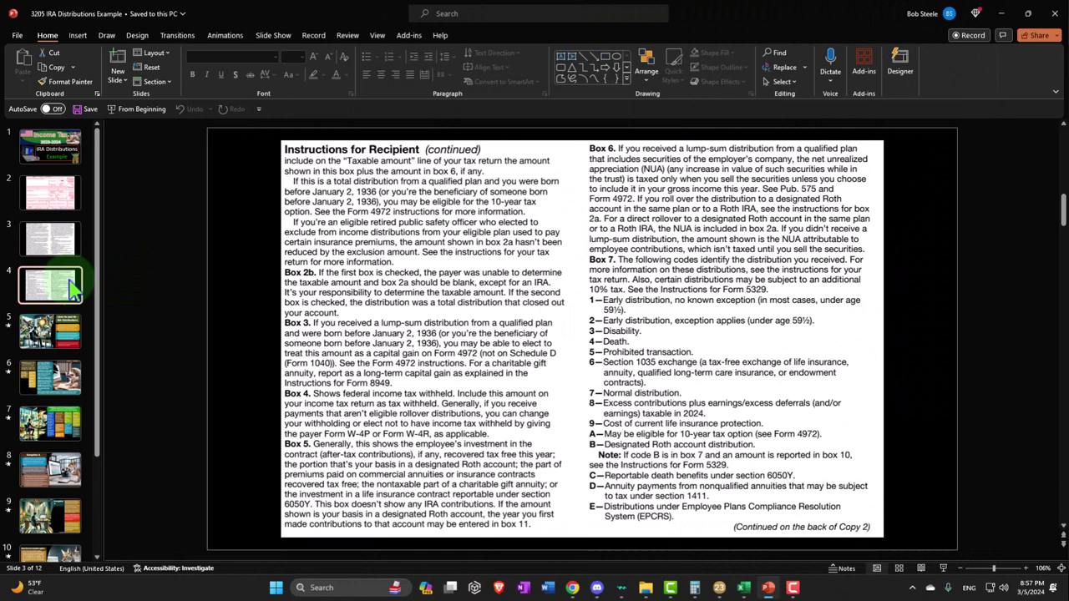
left_click(50, 284)
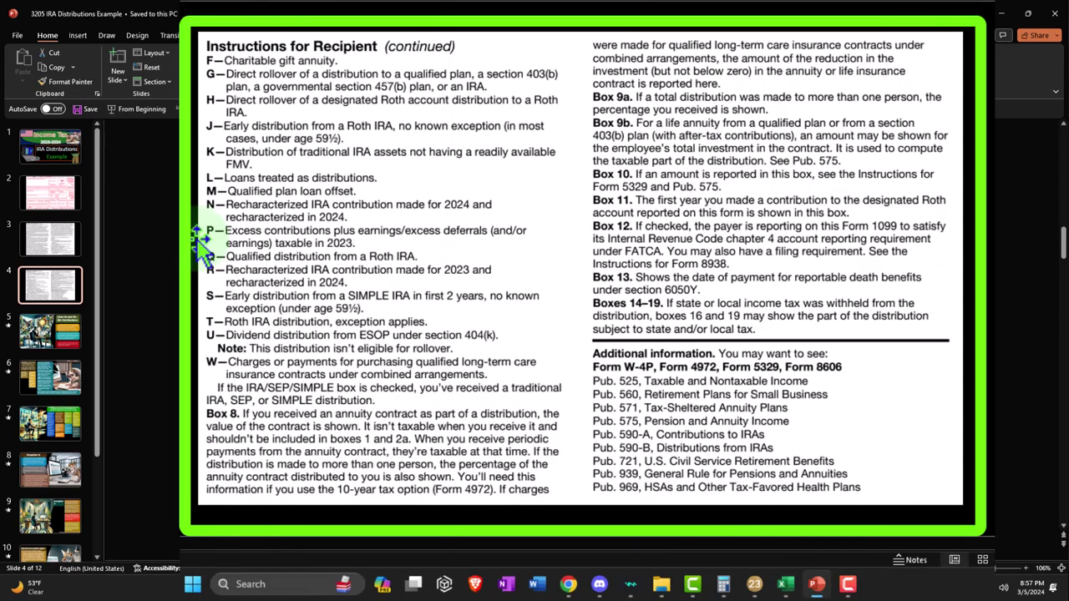
left_click(50, 193)
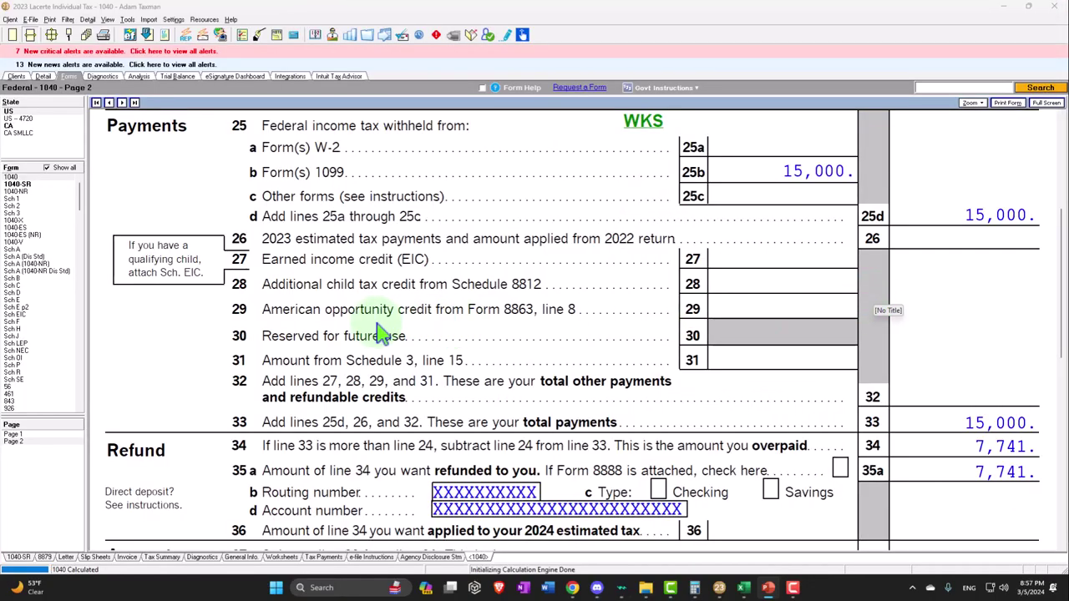
- Show Form 1040 page 1 income lines 1c–11 with the 70,000 IRA distribution
left_click(28, 435)
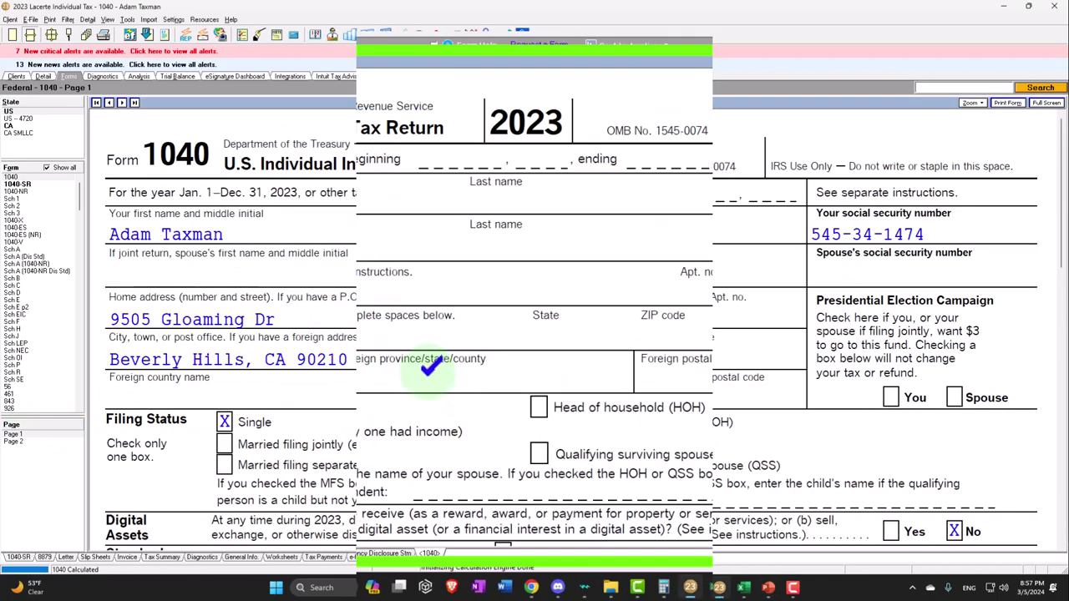
scroll(434, 379, "down", 2)
scroll(438, 380, "down", 5)
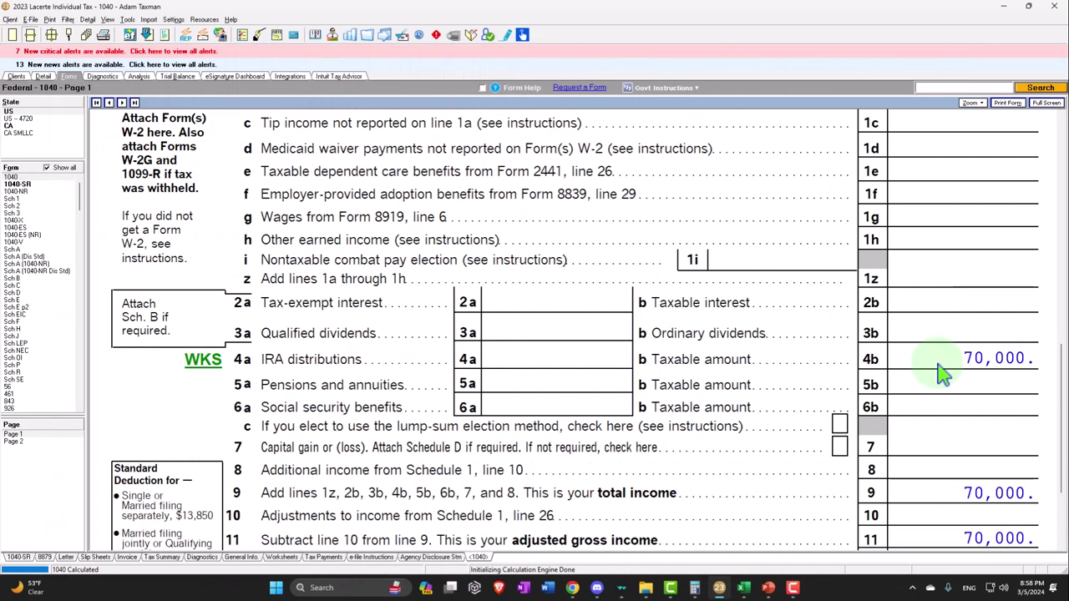
- On the Detail screen, verify Distribution Code #1 stays 7 and return to the 1099-R entry
left_click(40, 78)
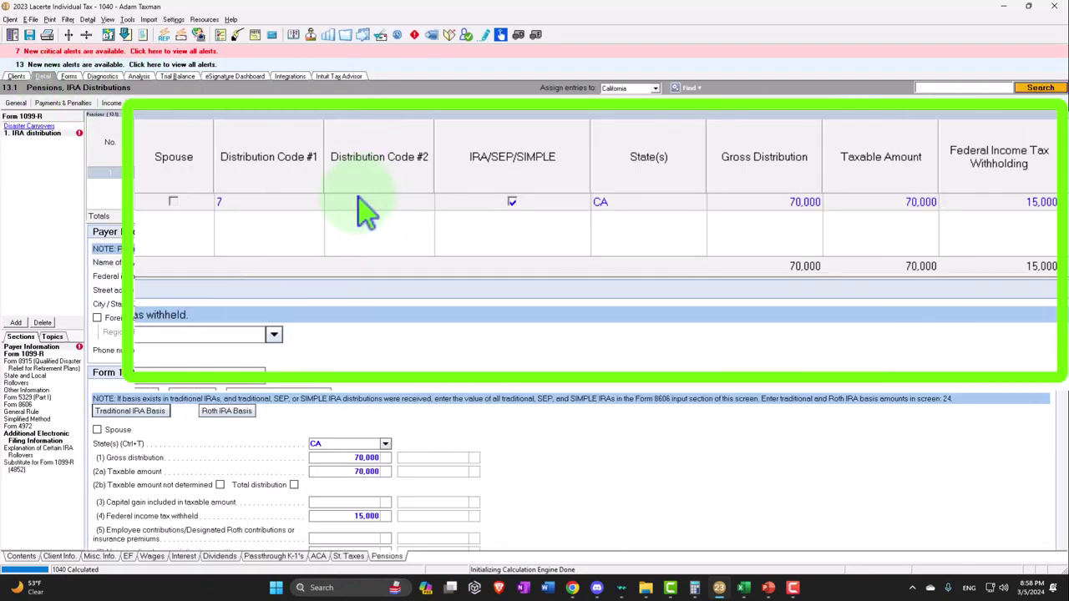
left_click(307, 202)
left_click(315, 202)
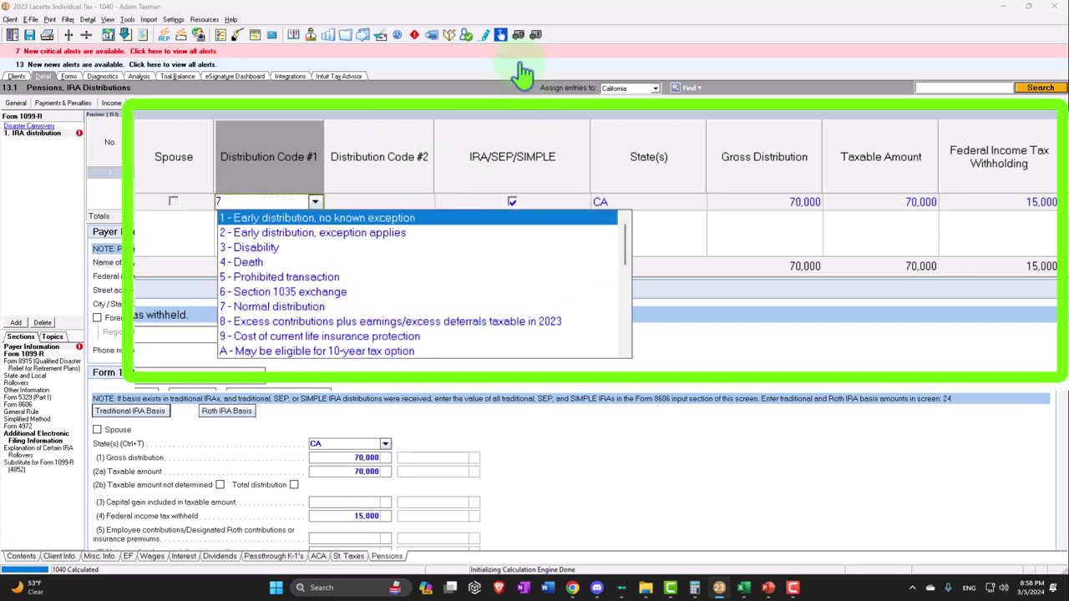
left_click(686, 32)
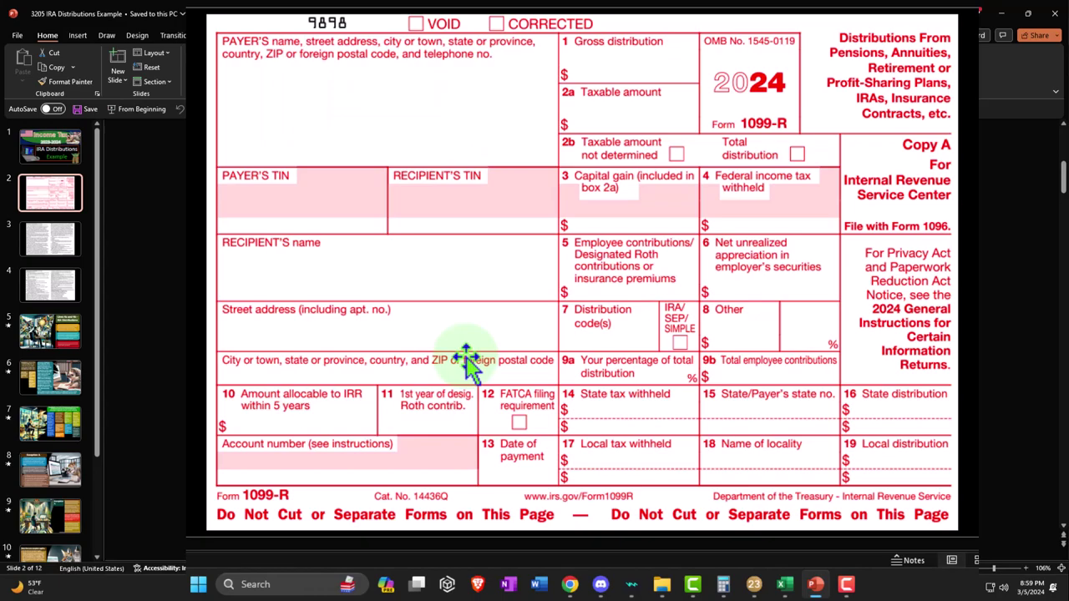
key("alt+Tab")
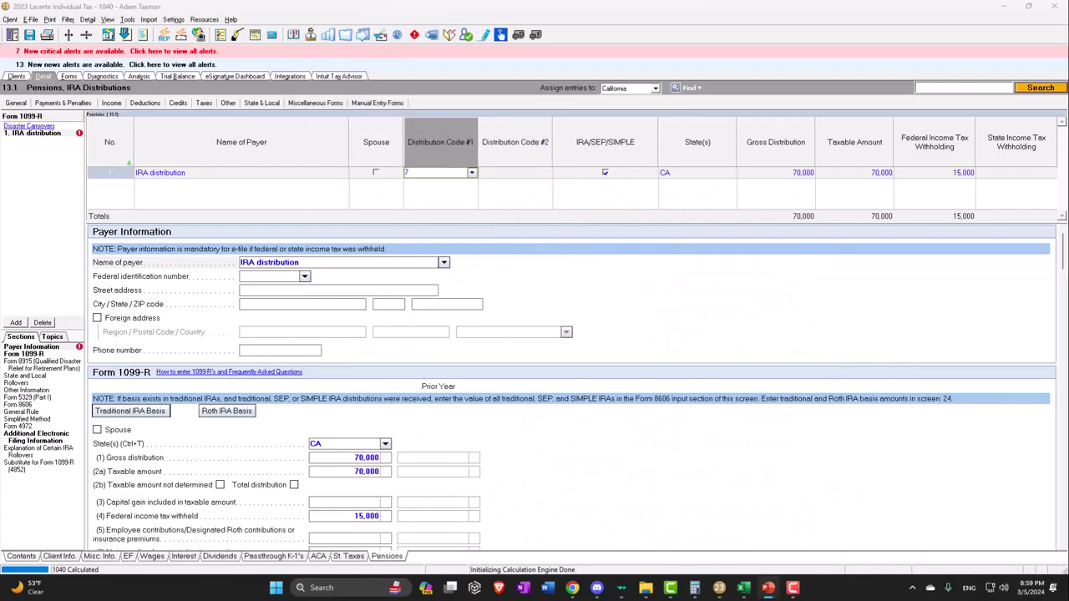